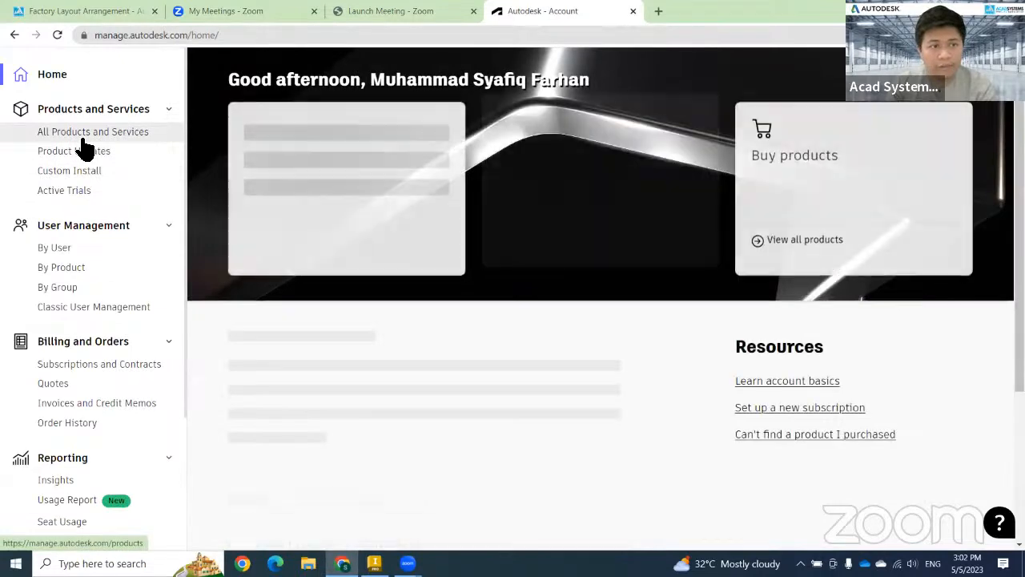
- Find Factory Design Utilities among all products and services in the Autodesk account and list its available release years
left_click(84, 132)
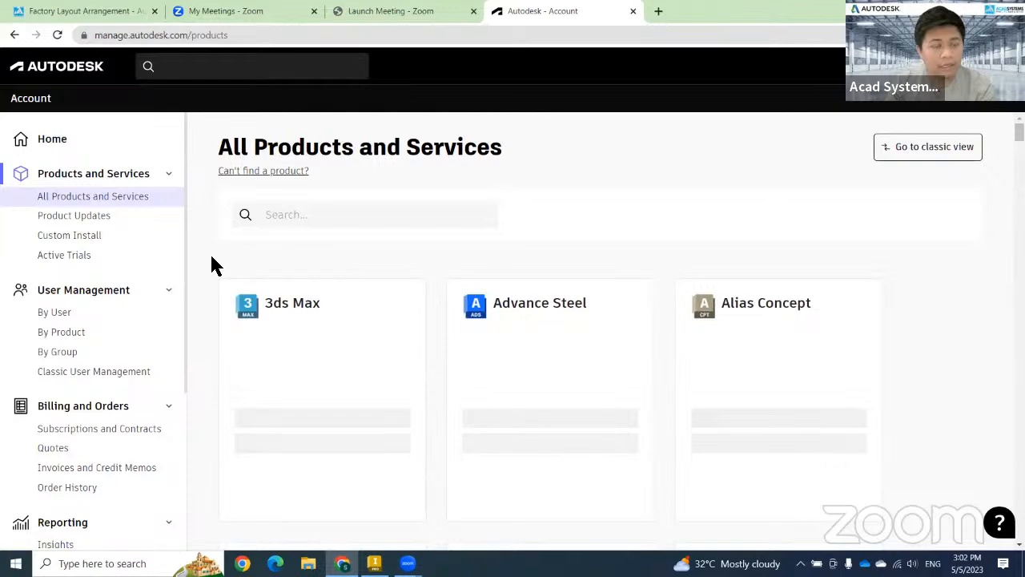
scroll(207, 260, "down", 10)
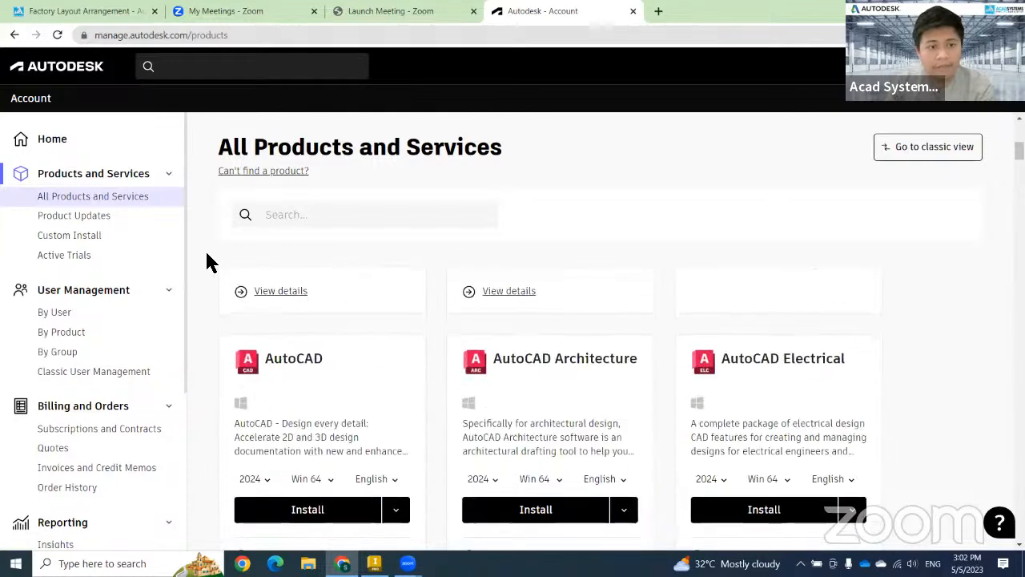
scroll(206, 268, "down", 12)
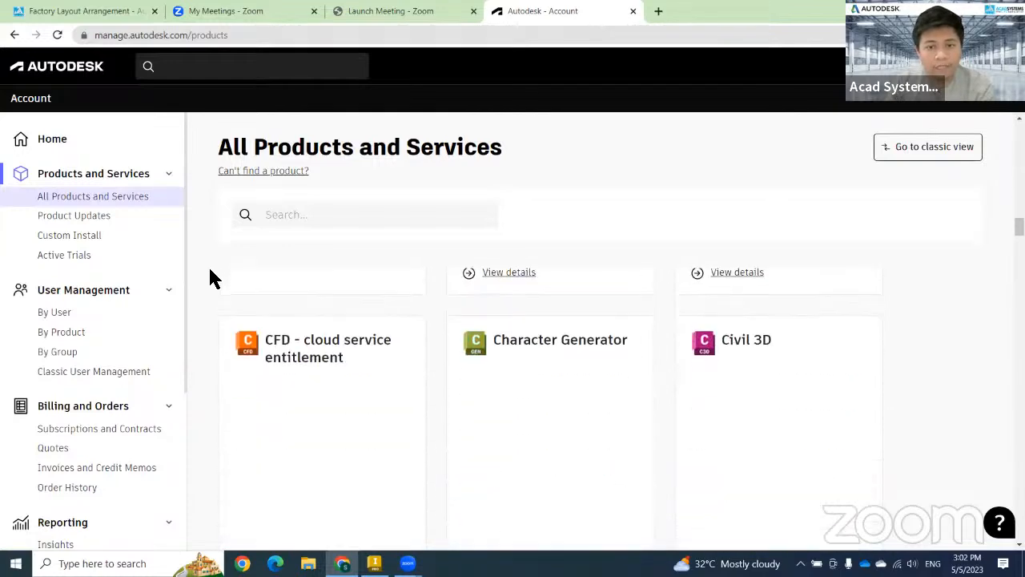
scroll(210, 279, "down", 6)
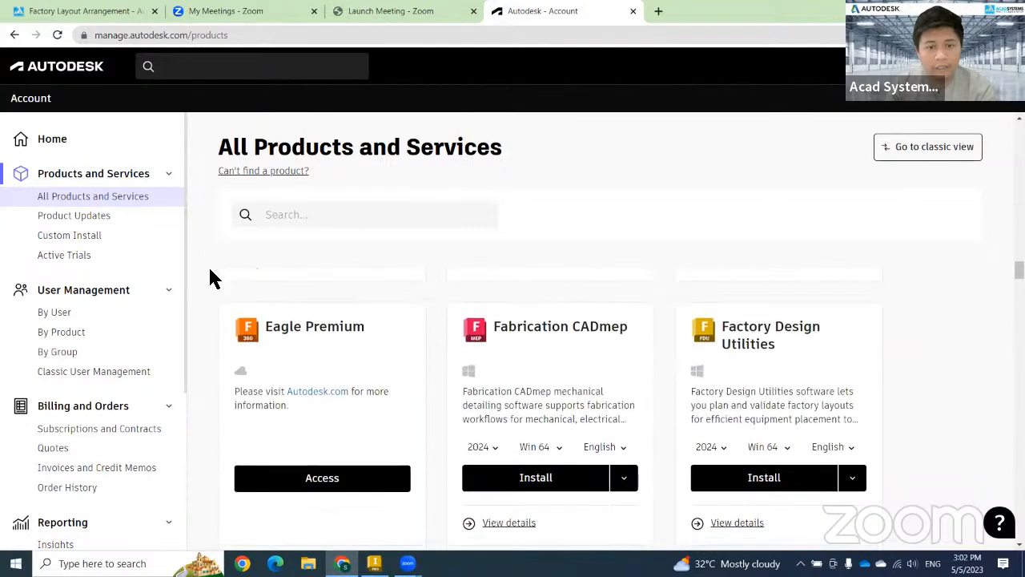
scroll(210, 279, "up", 2)
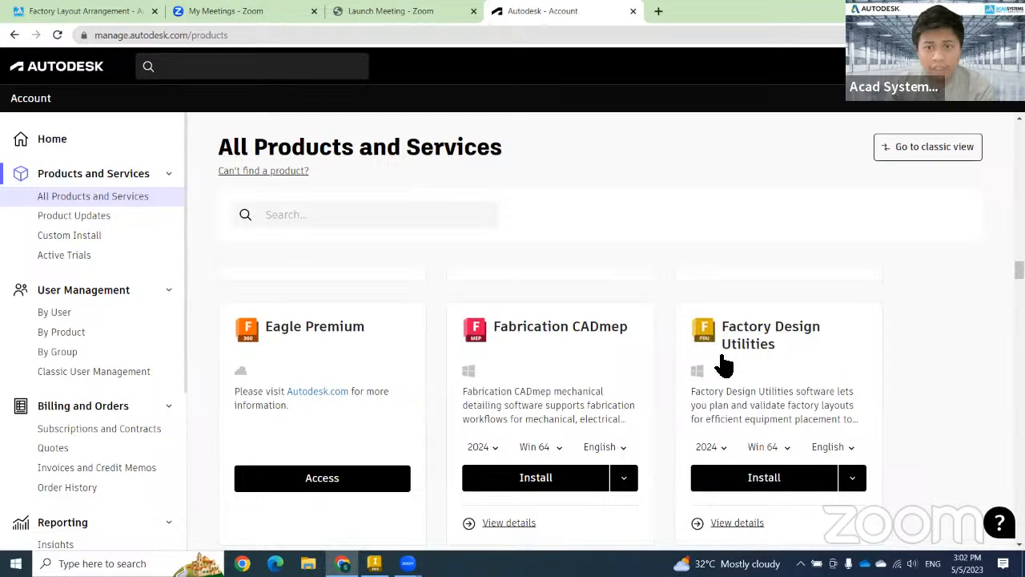
left_click(729, 451)
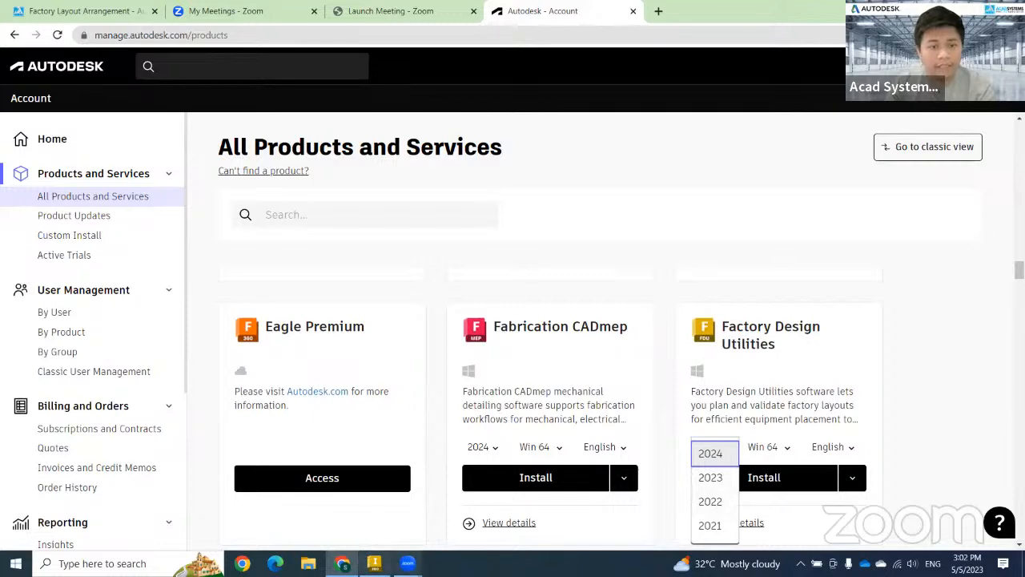
left_click(374, 563)
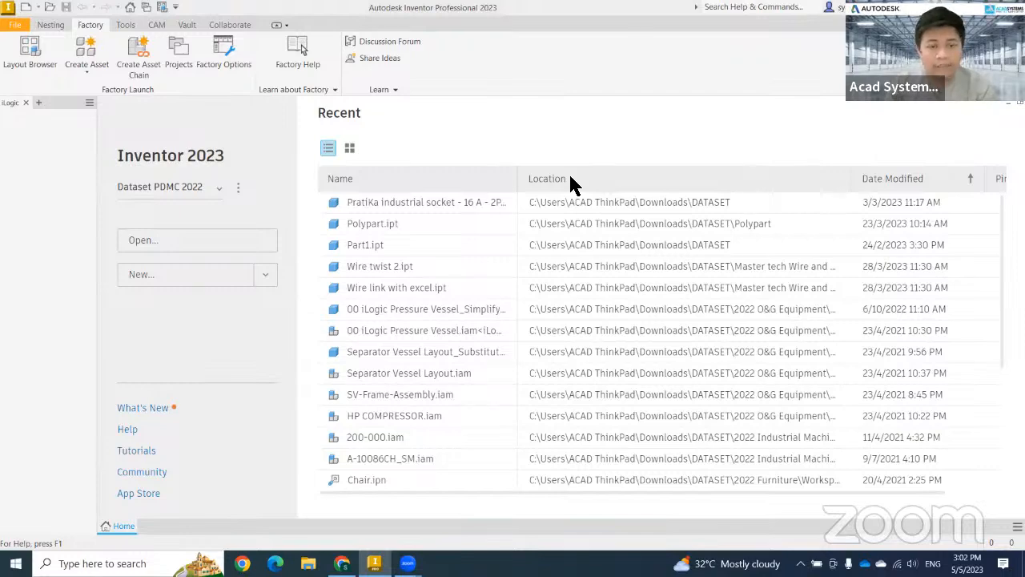
key("alt+Tab")
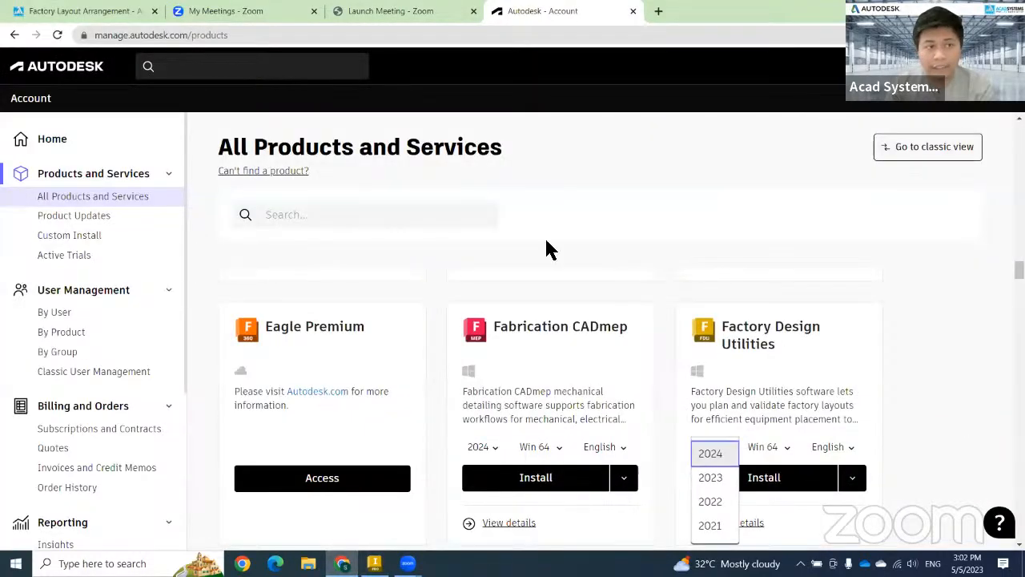
- Switch to Inventor and create a new assembly from the Factory Layout (mm).iam template in the en-US Factory folder
left_click(373, 558)
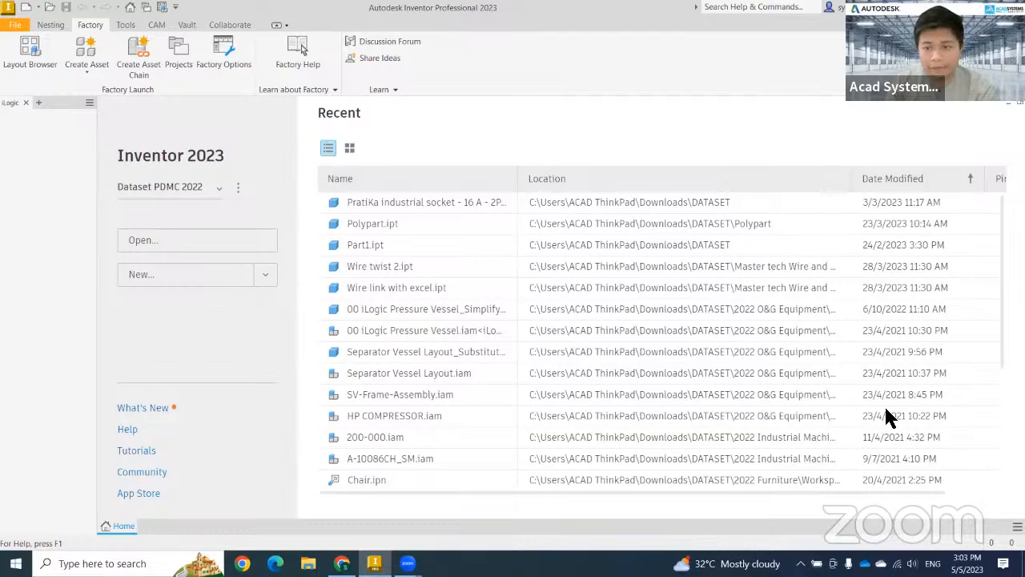
left_click(27, 8)
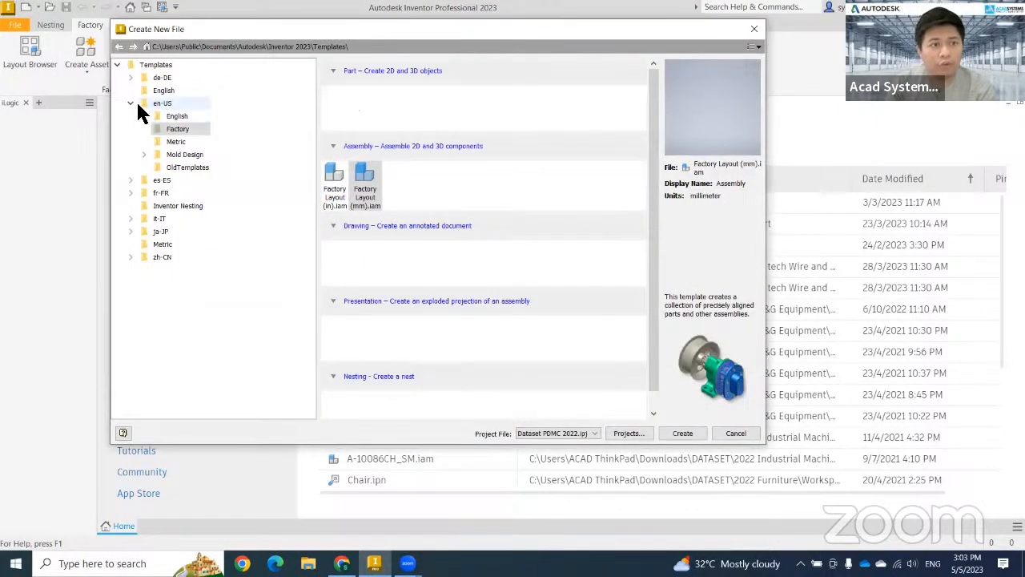
left_click(161, 102)
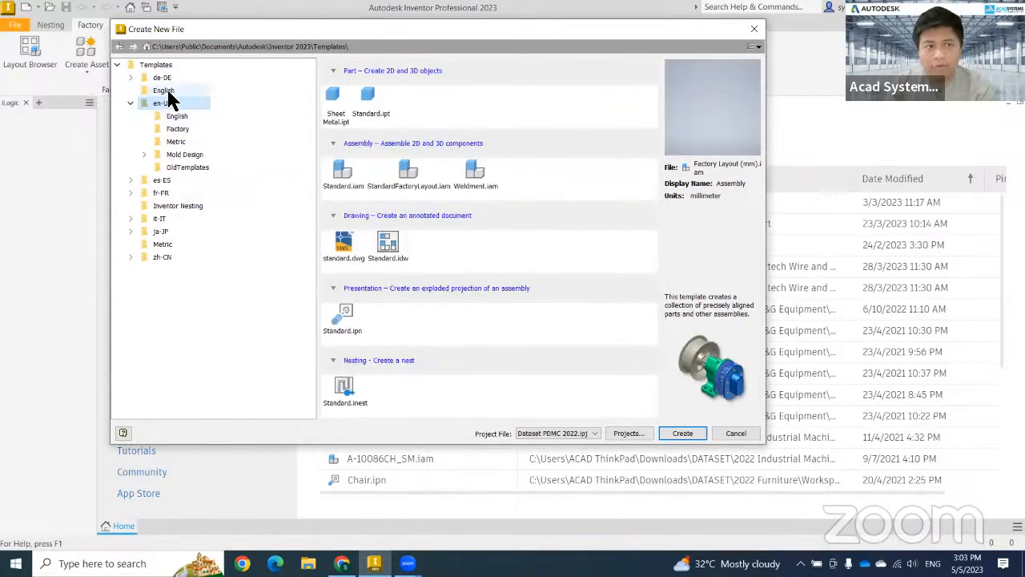
left_click(181, 144)
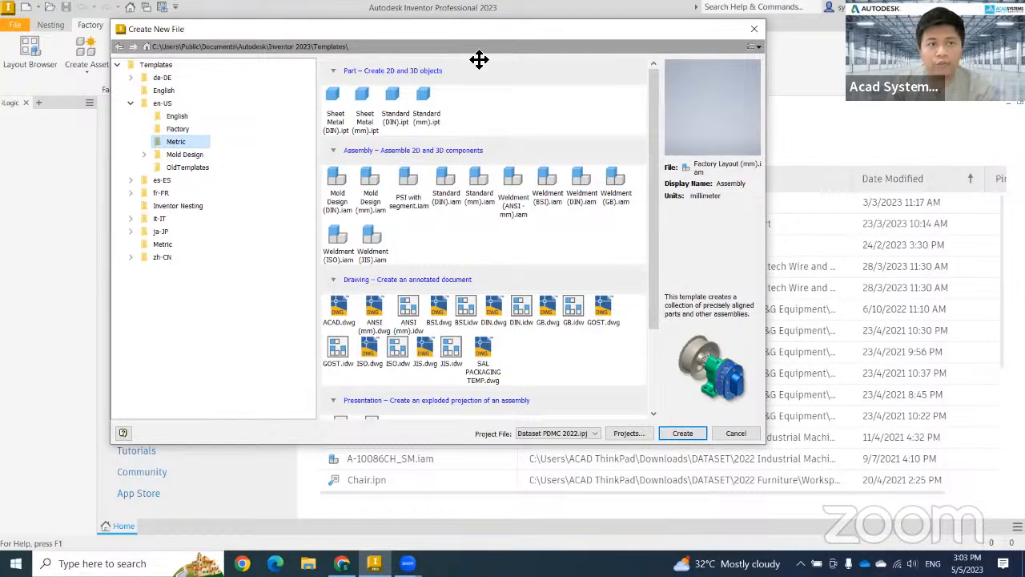
left_click(177, 130)
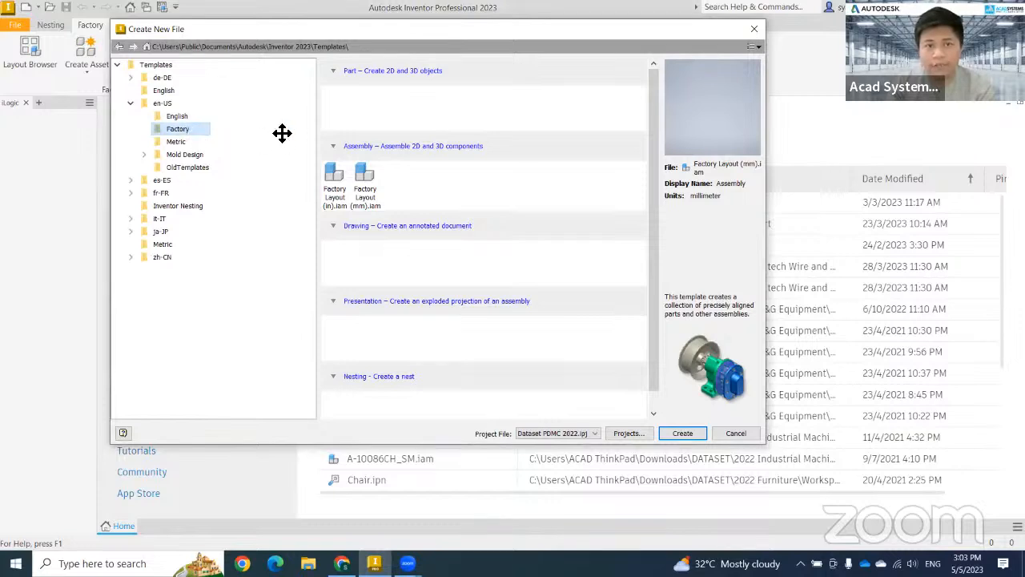
left_click(325, 191)
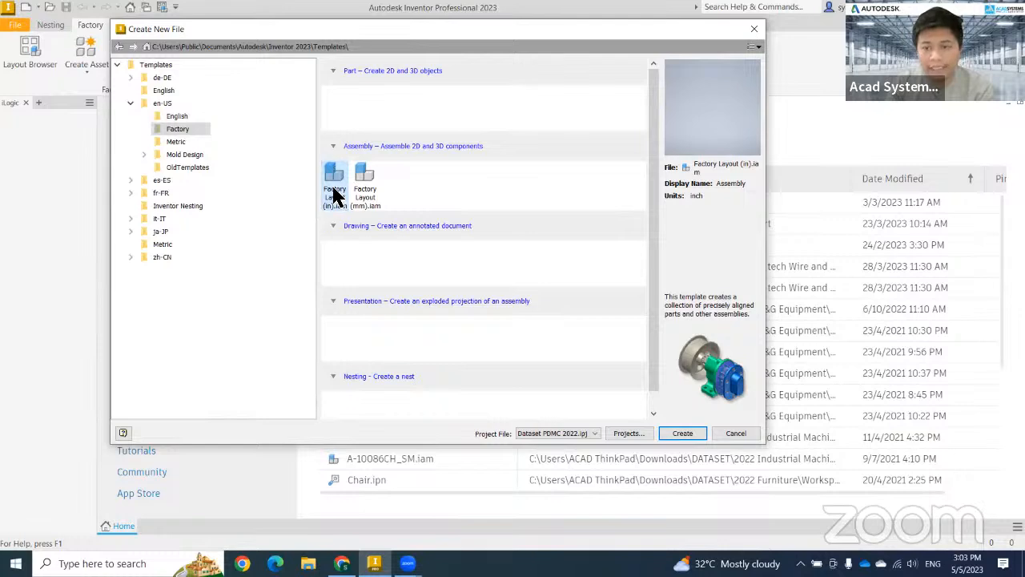
left_click(366, 199)
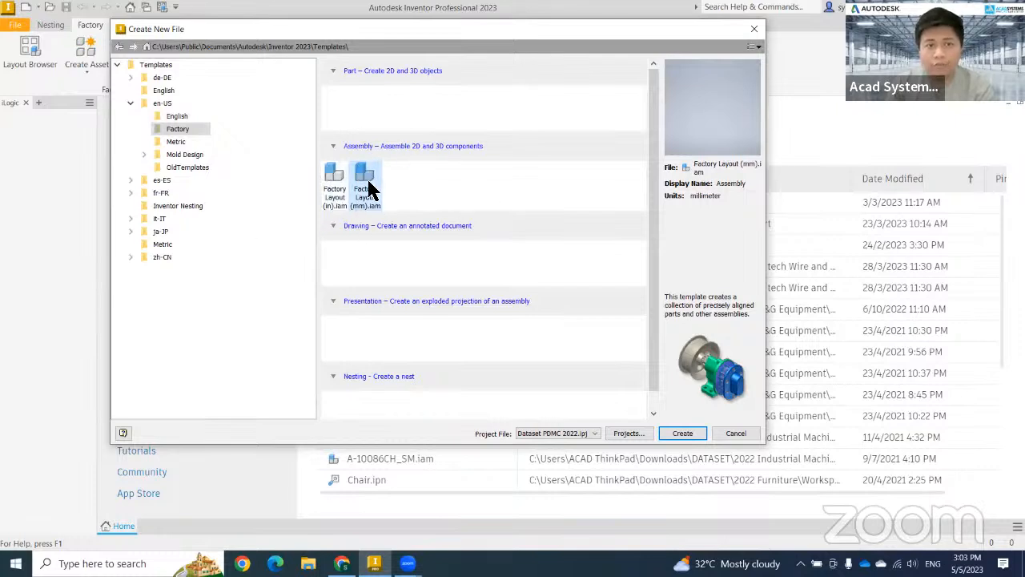
left_click(685, 433)
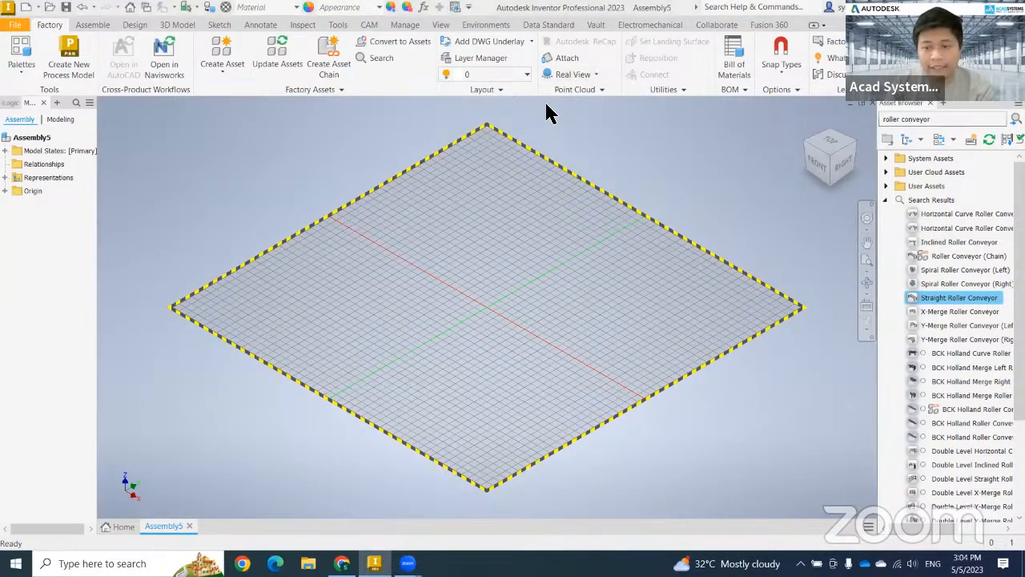
- Undock the Asset Browser and float it over the layout, resized to a compact window
left_click(32, 74)
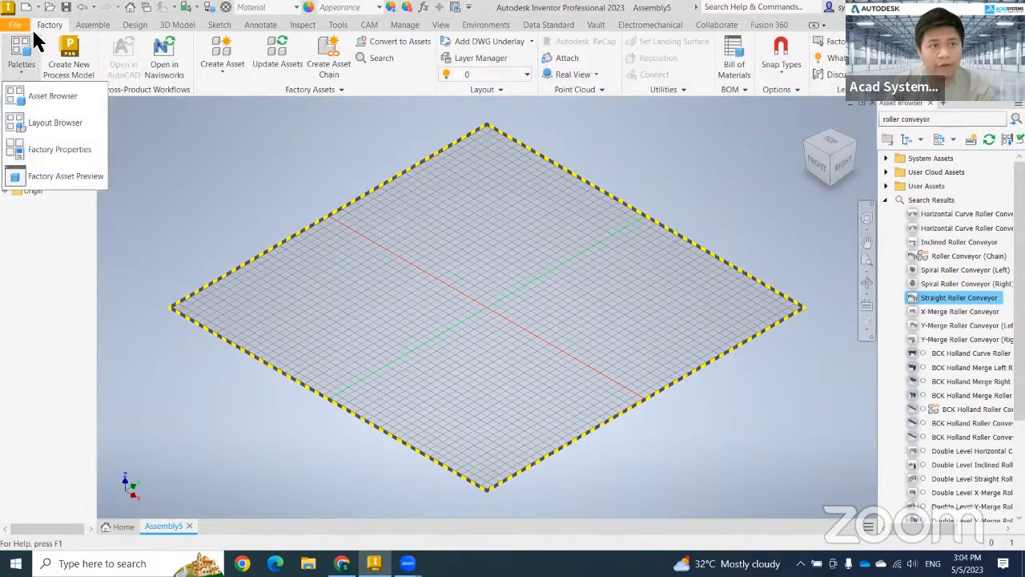
left_click(39, 98)
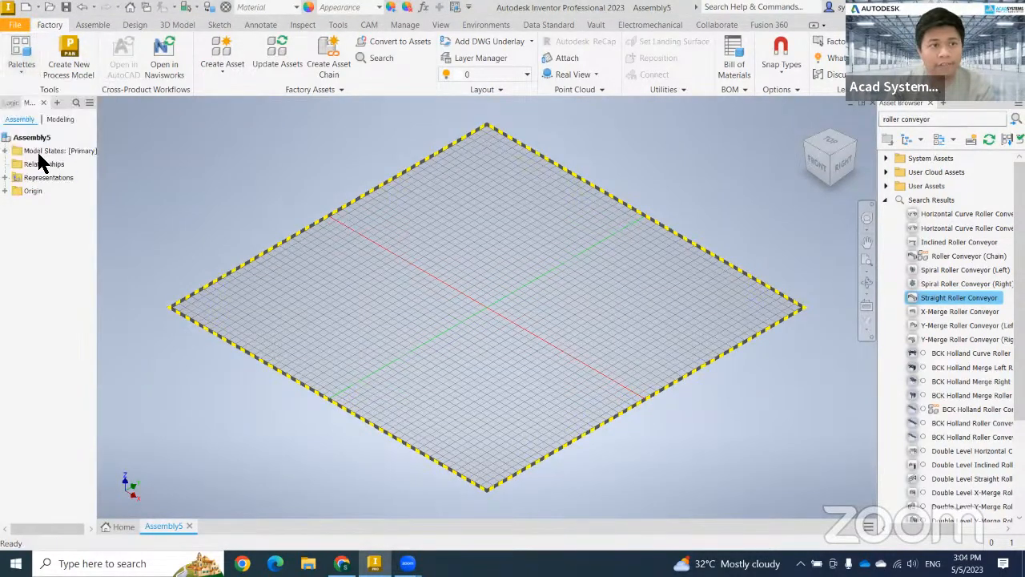
left_click(27, 80)
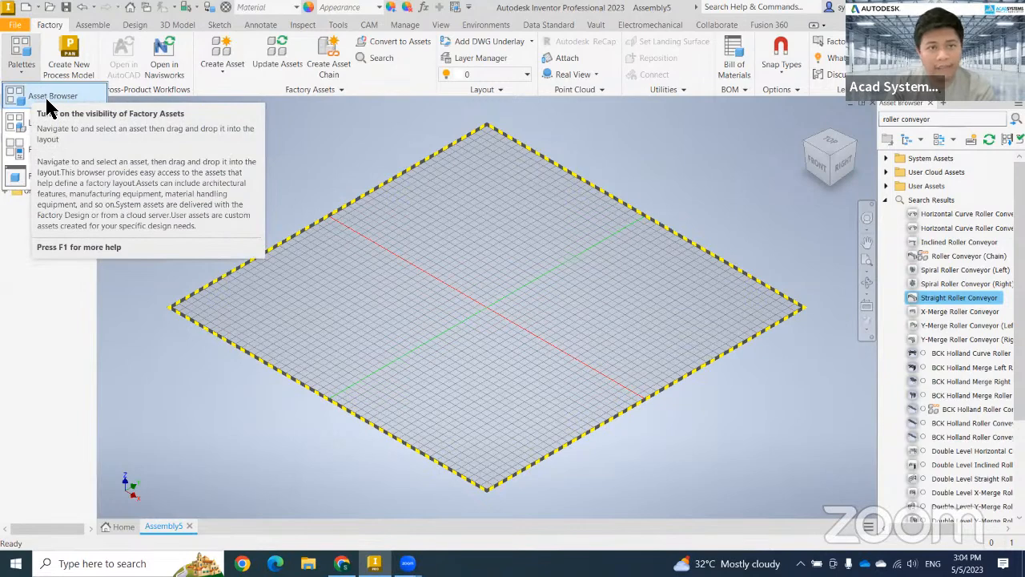
left_click(931, 112)
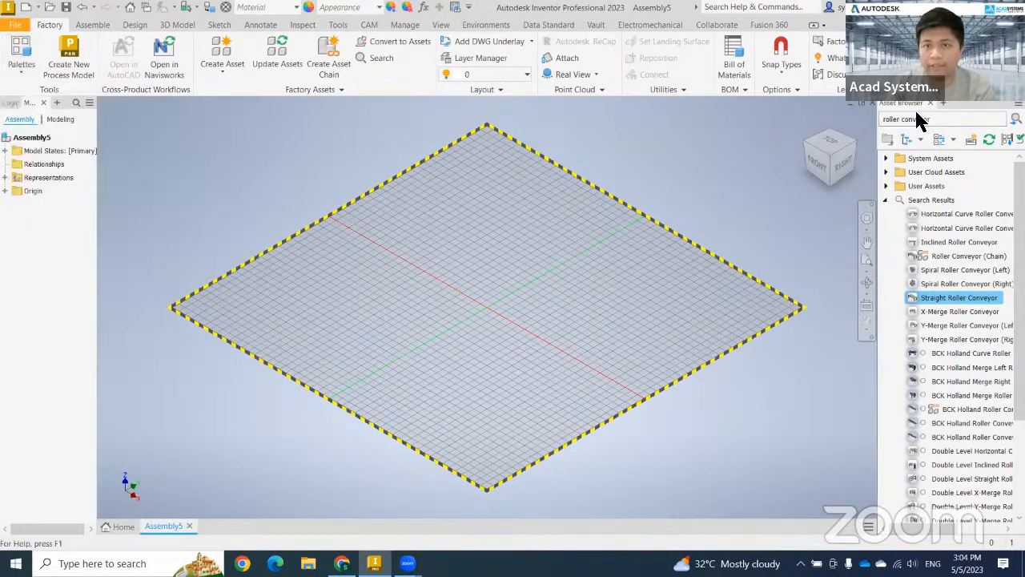
left_click_drag(908, 108, 262, 188)
left_click_drag(313, 333, 313, 423)
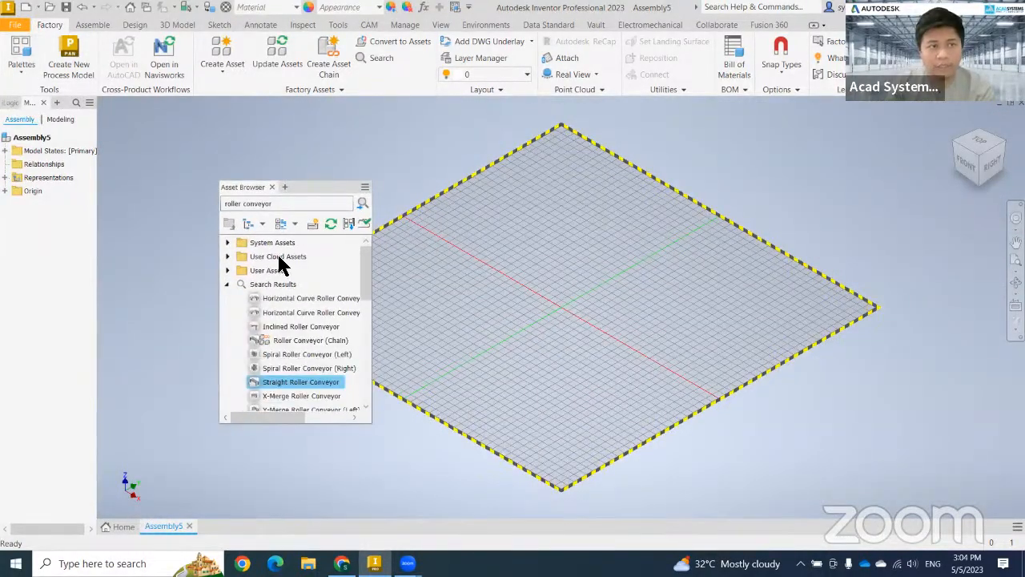
- Show the Layout Browser and group it as a tab with the floating Asset Browser
left_click(22, 71)
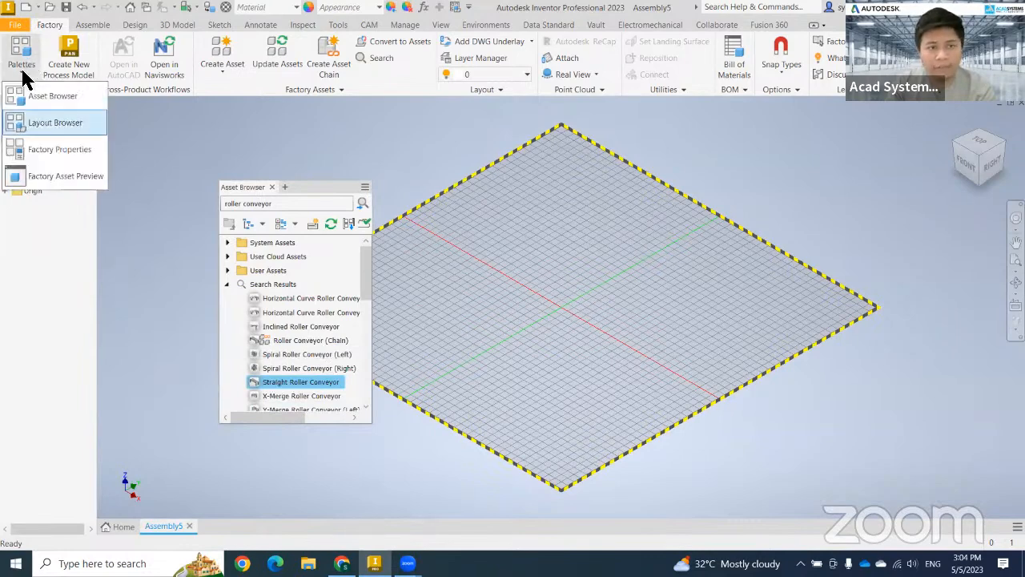
left_click(53, 123)
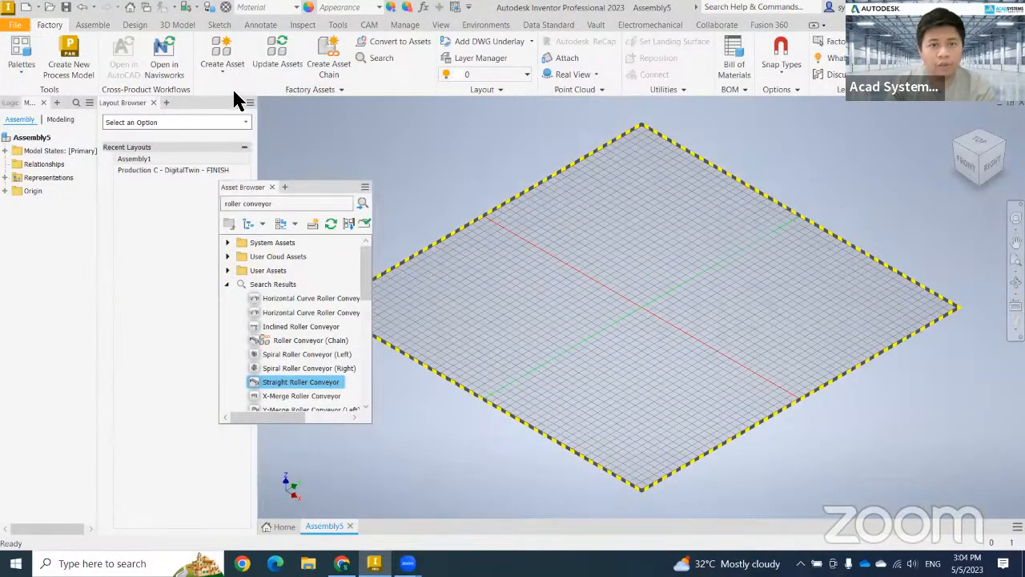
left_click_drag(138, 108, 295, 223)
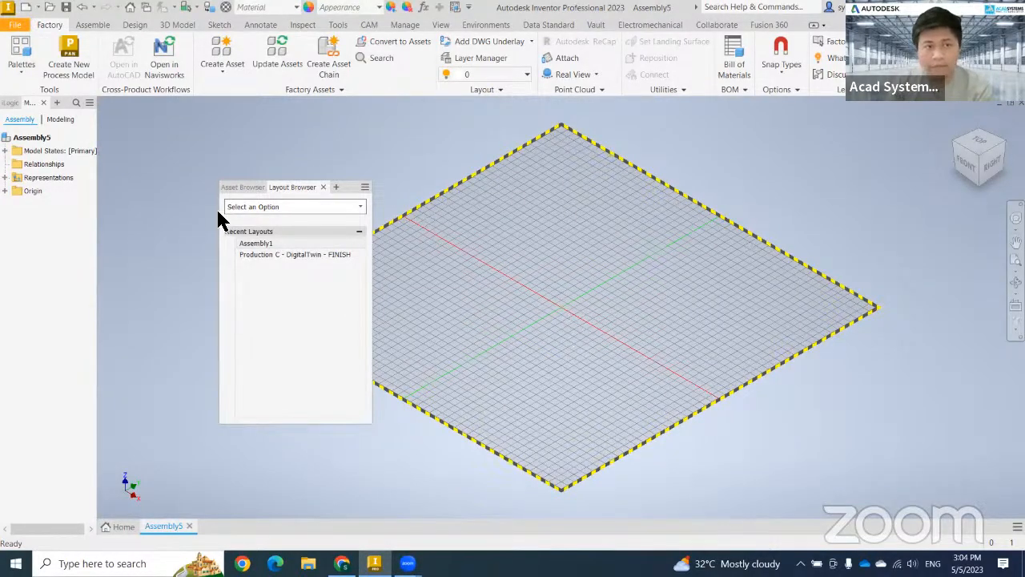
- Show the Factory Properties palette, move it to the side of the floor and make it narrower
left_click(21, 65)
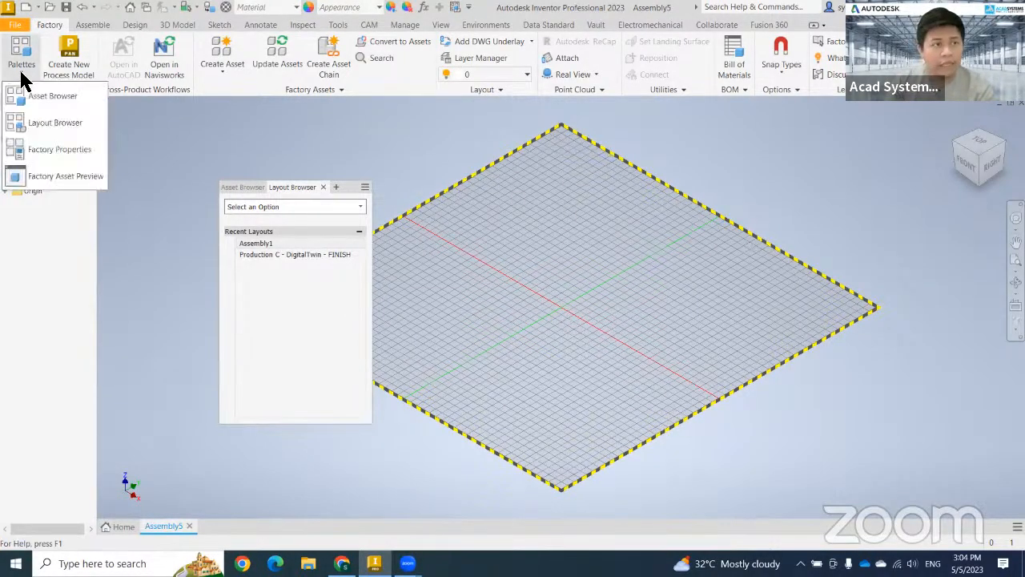
left_click(38, 152)
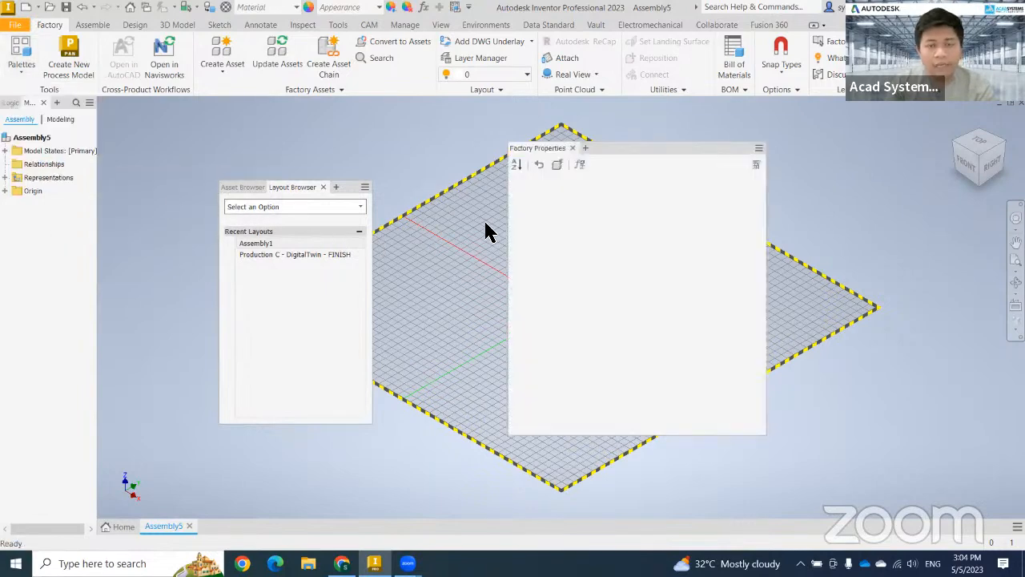
left_click_drag(534, 152, 767, 130)
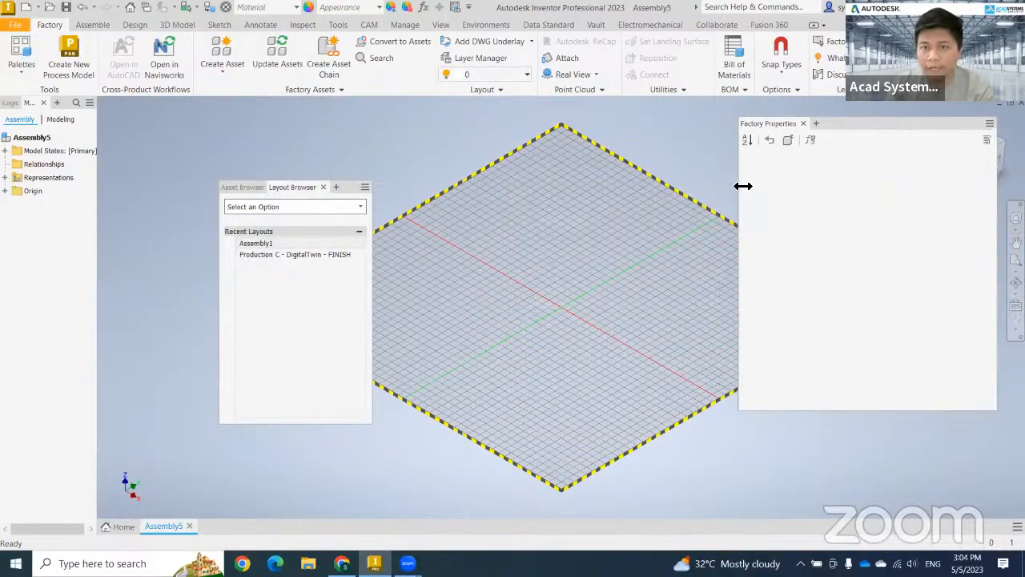
left_click_drag(738, 187, 781, 190)
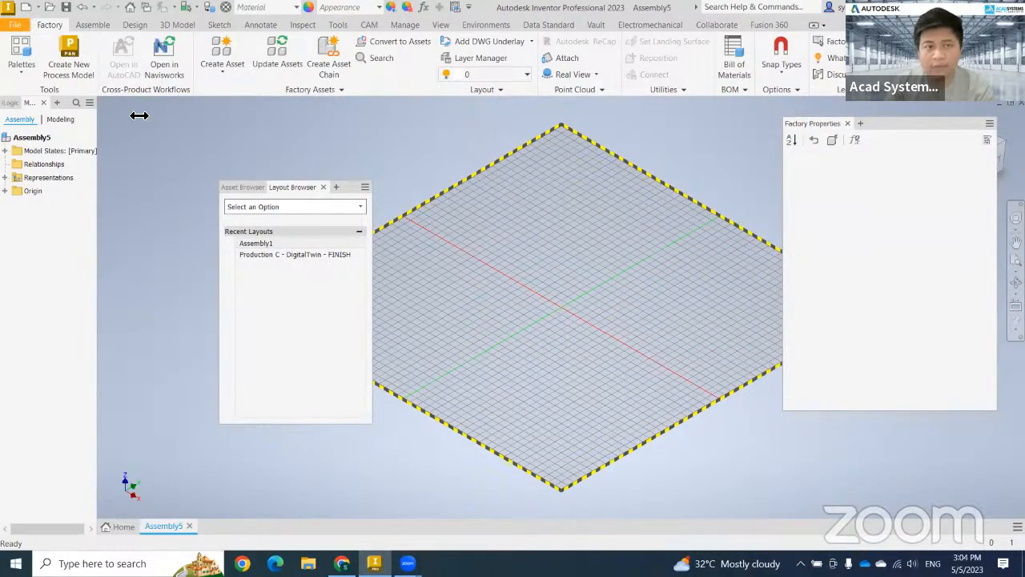
- Move the grouped browser window farther off the floor grid and close the Factory Properties palette
left_click(21, 68)
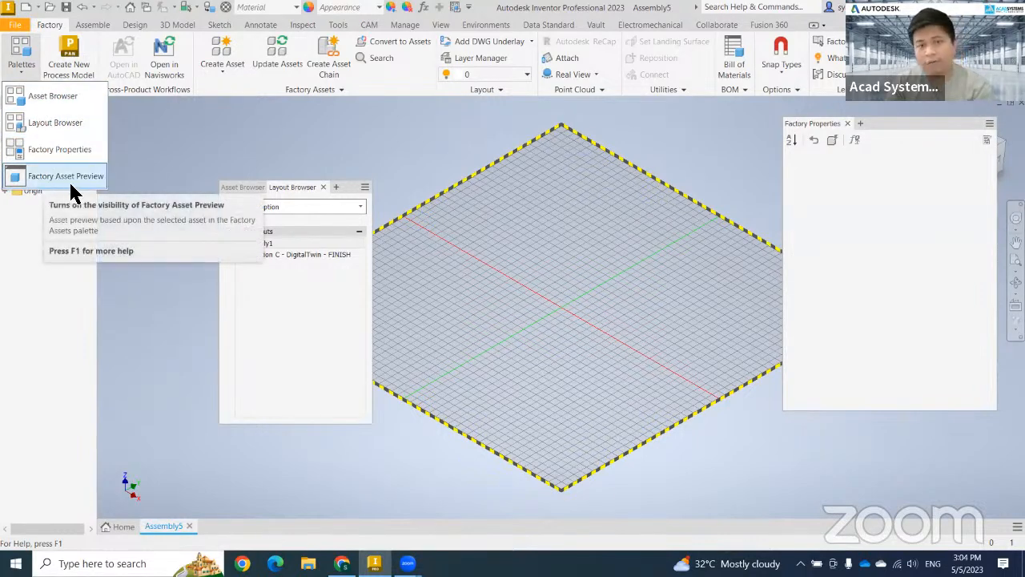
left_click(200, 328)
left_click_drag(348, 189, 267, 178)
left_click_drag(877, 123, 859, 145)
left_click(830, 144)
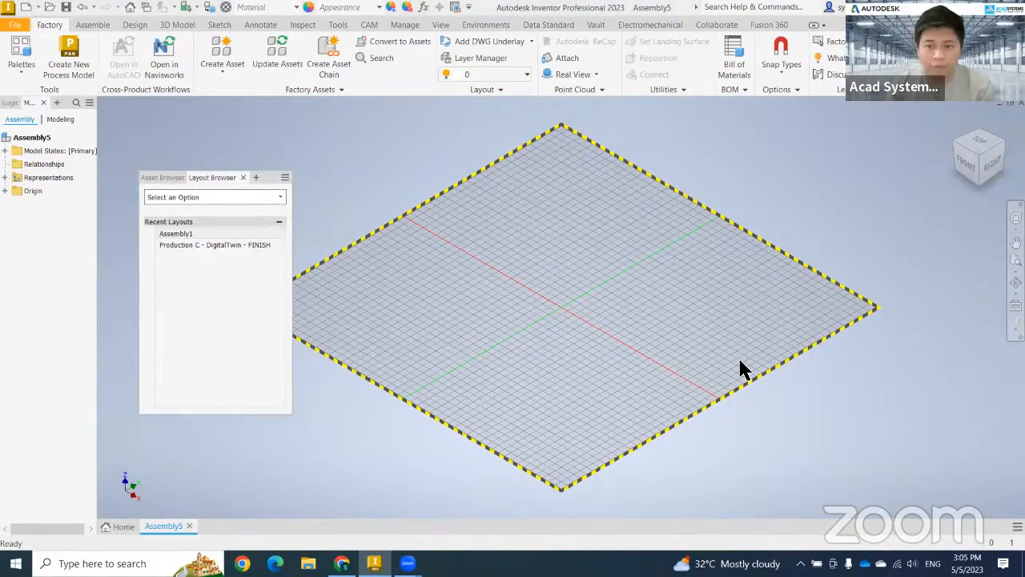
- Resize the floor by extending its Y+ edge to 35000 mm
left_click(599, 89)
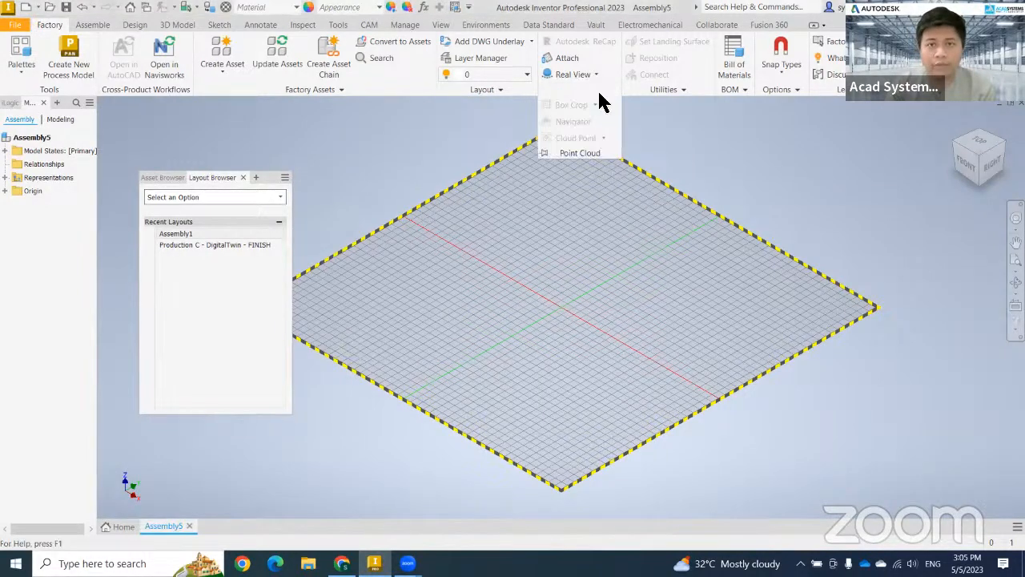
left_click(514, 90)
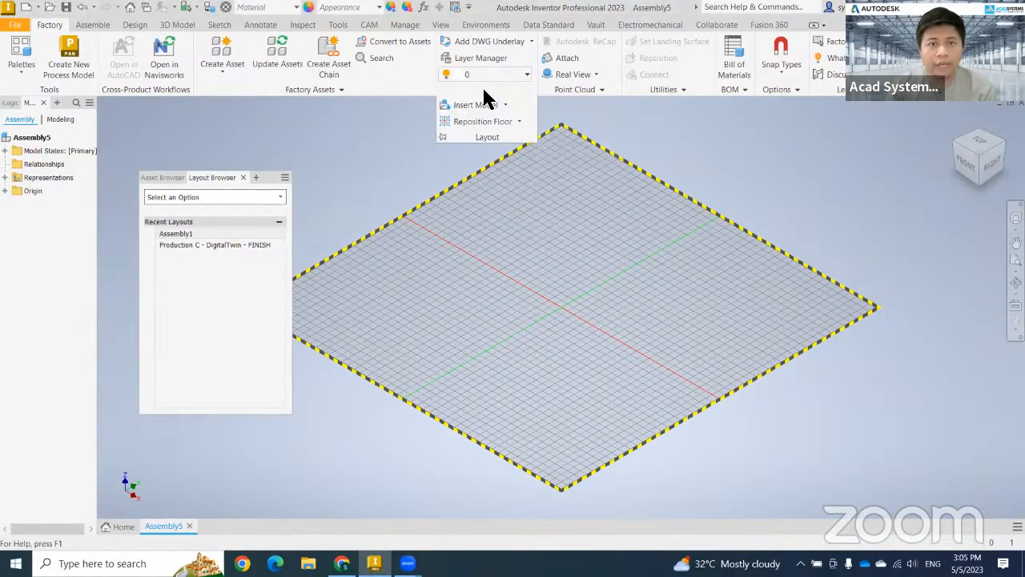
left_click(518, 122)
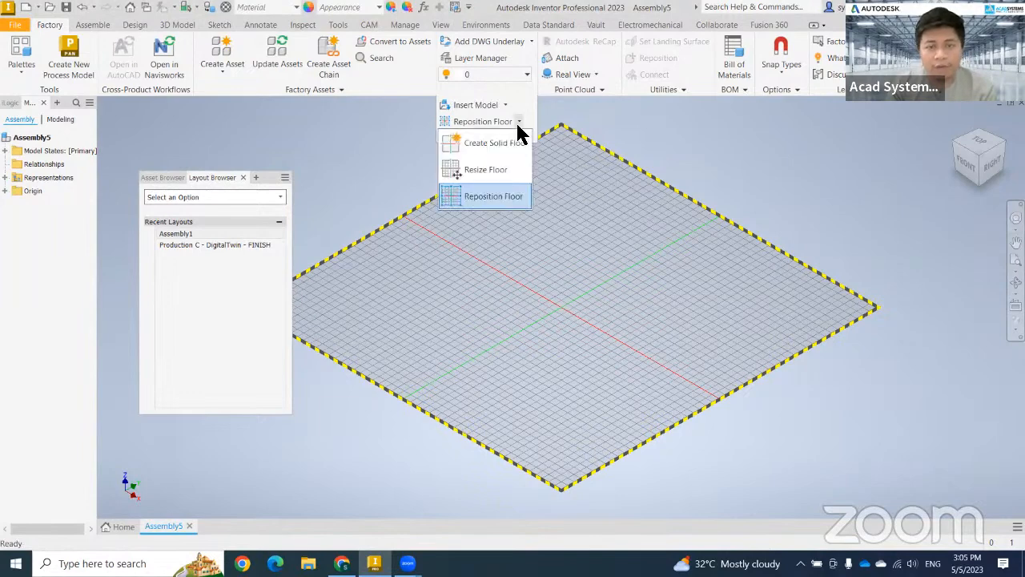
left_click(494, 176)
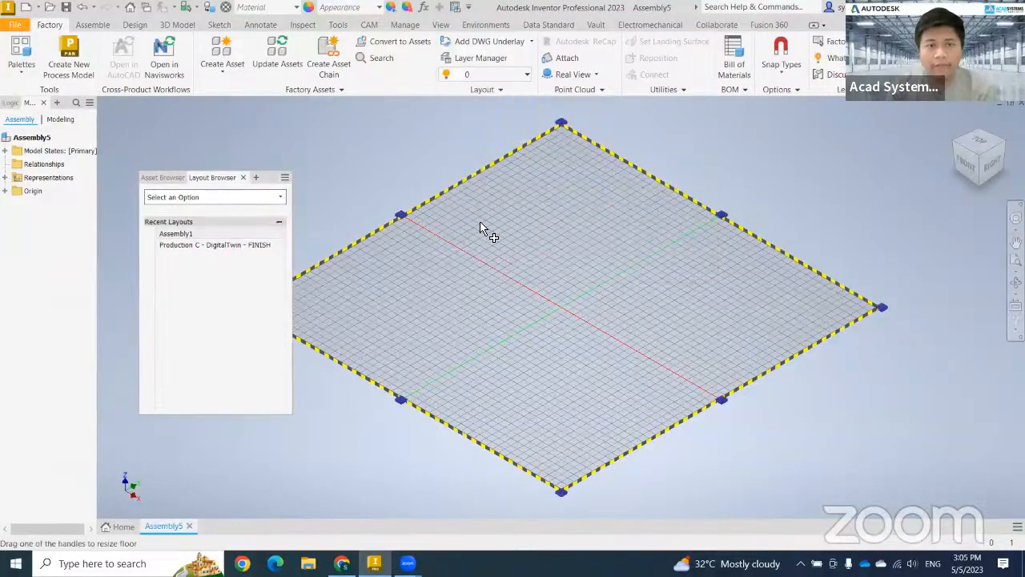
middle_click_drag(571, 250, 634, 254)
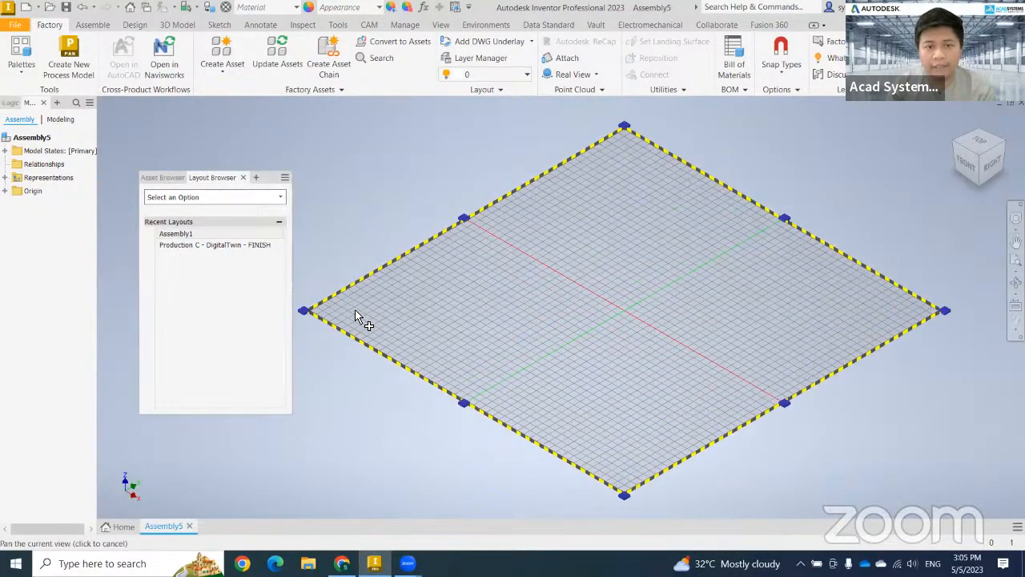
middle_click_drag(332, 327, 374, 323)
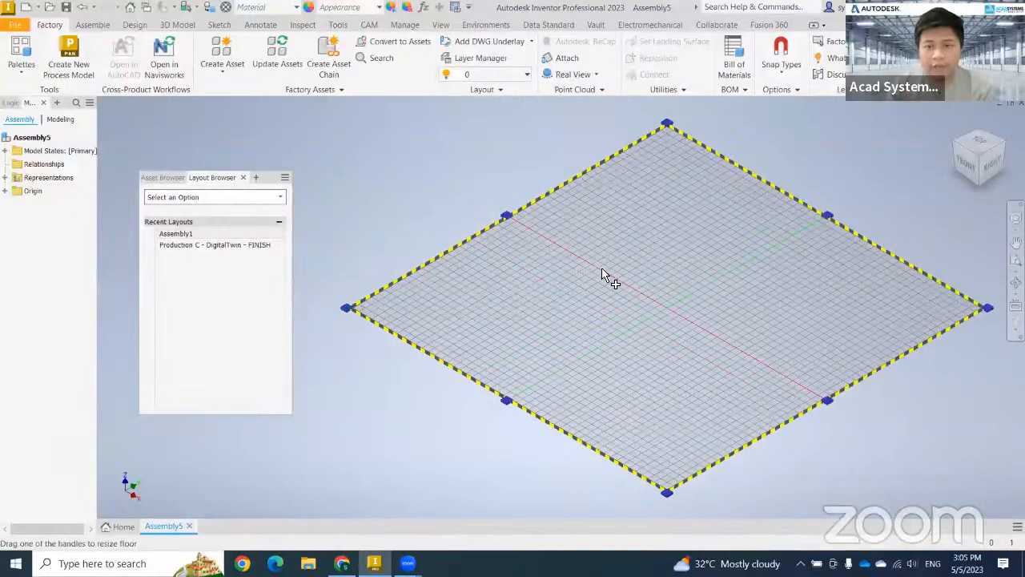
middle_click_drag(739, 310, 612, 328)
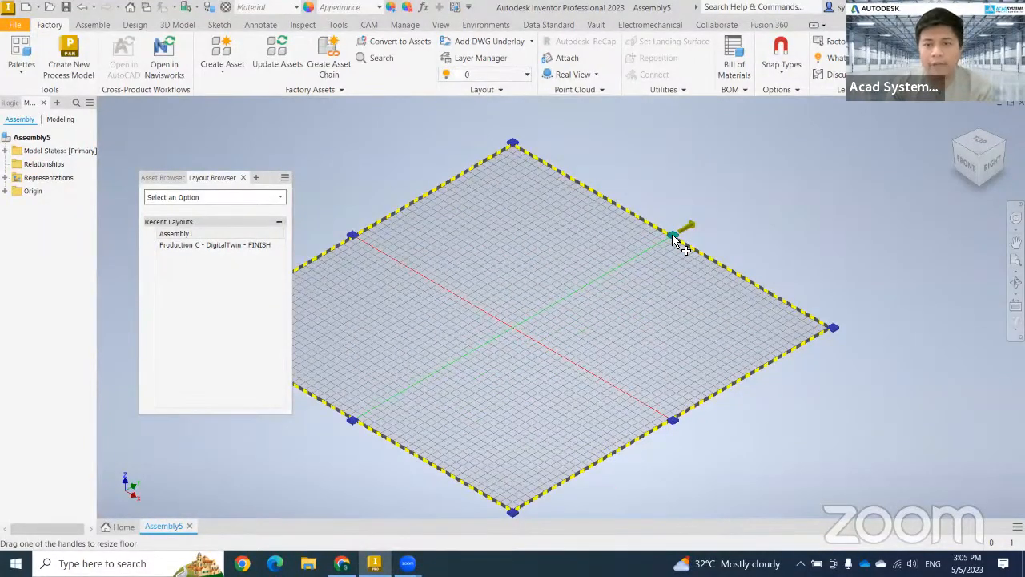
left_click(673, 239)
left_click_drag(673, 237, 684, 232)
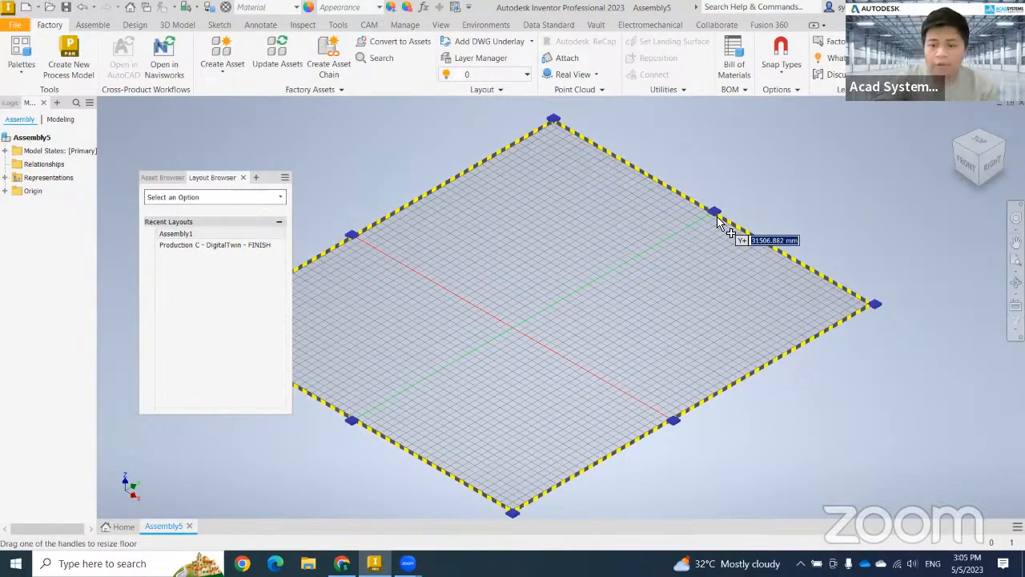
type("100")
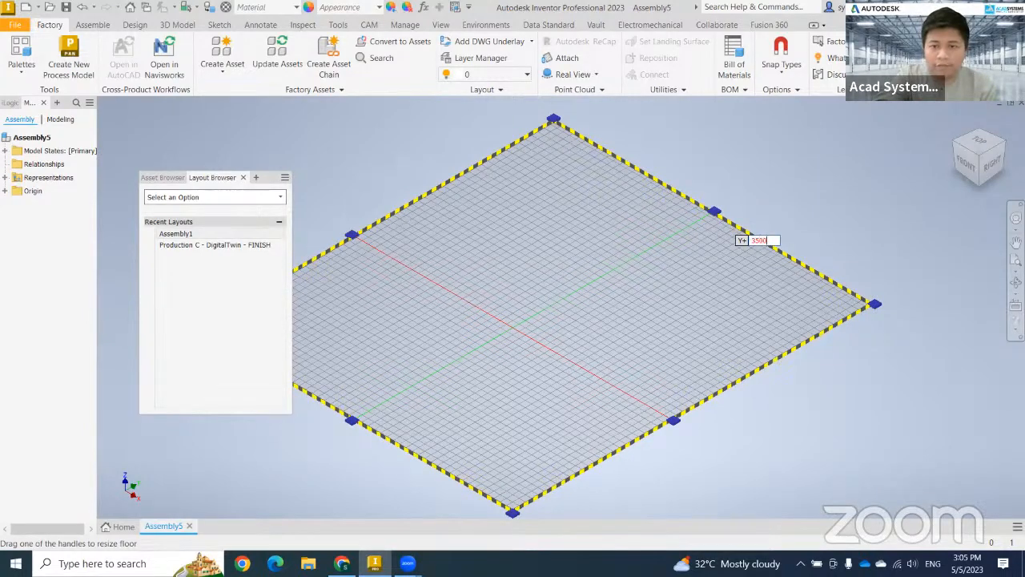
key("Return")
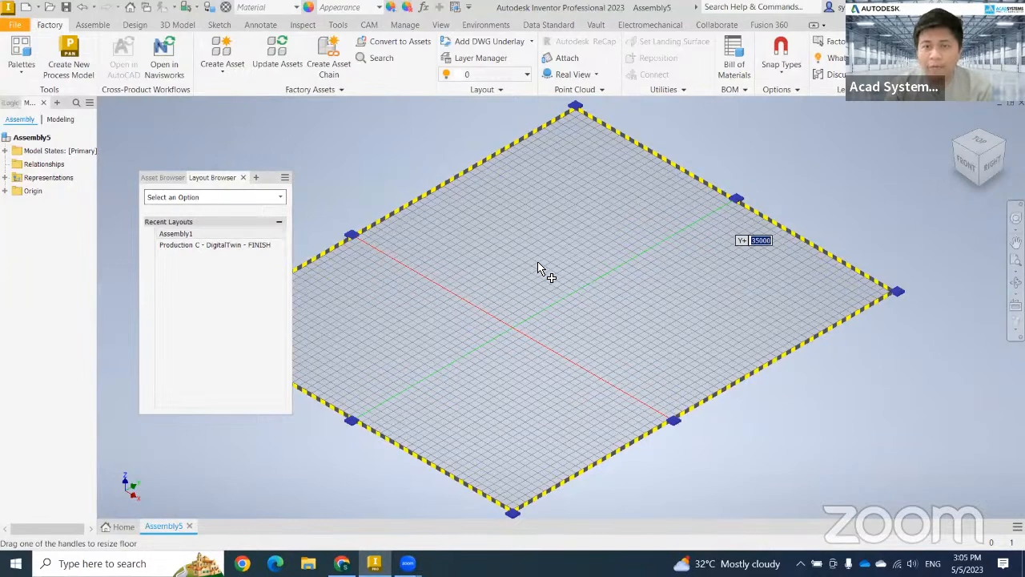
right_click(580, 307)
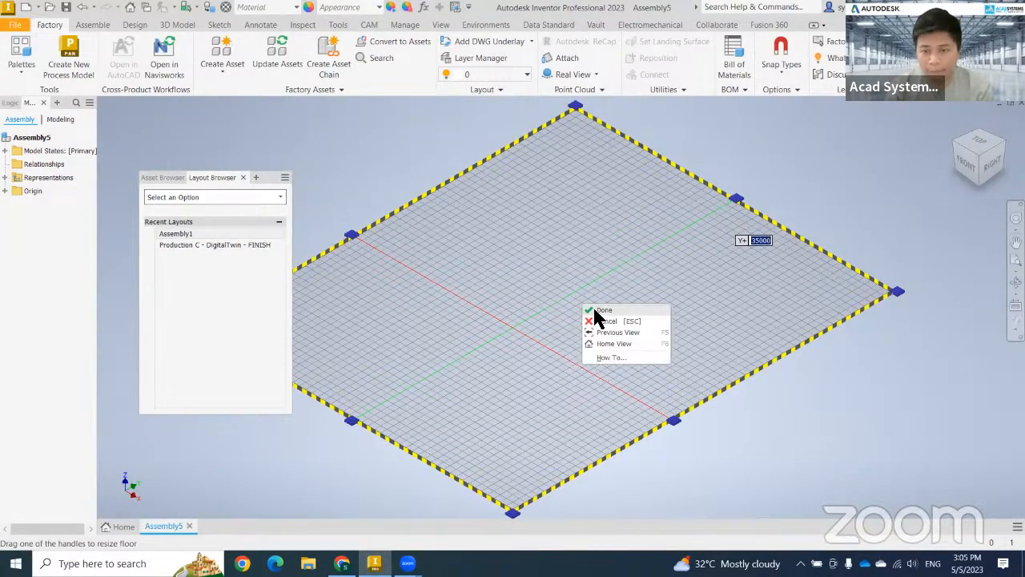
left_click(602, 311)
- Move the floating browser window to the opposite side of the floor and add Production C - DigitalTwin - FINISH.dwg as a DWG underlay
left_click_drag(284, 178, 934, 193)
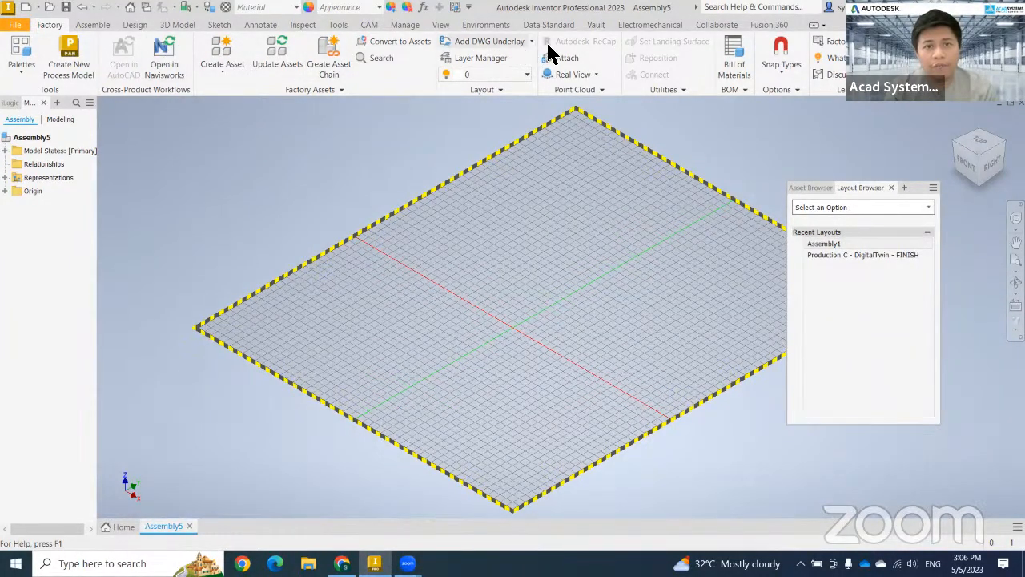
left_click(481, 45)
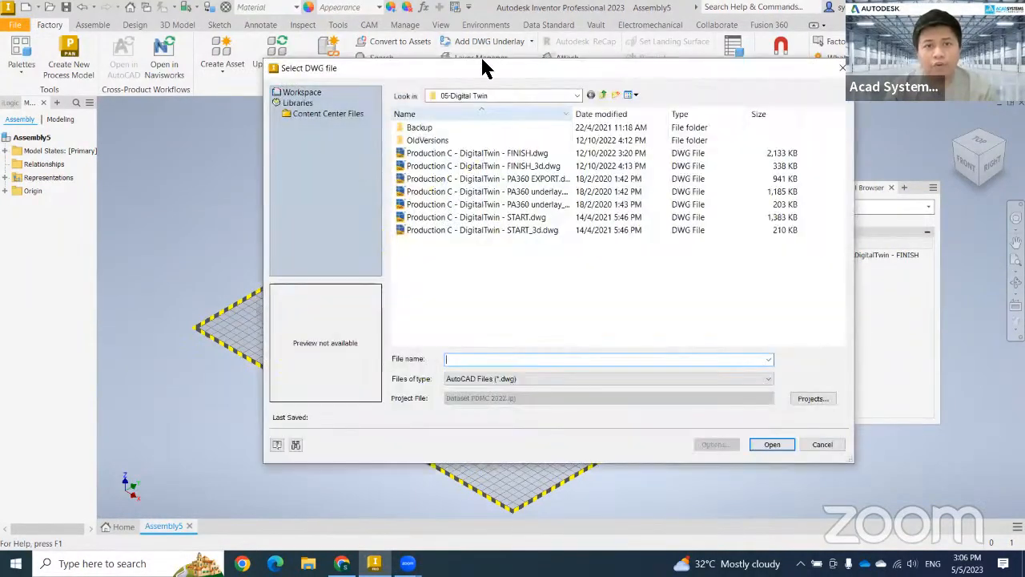
left_click(490, 153)
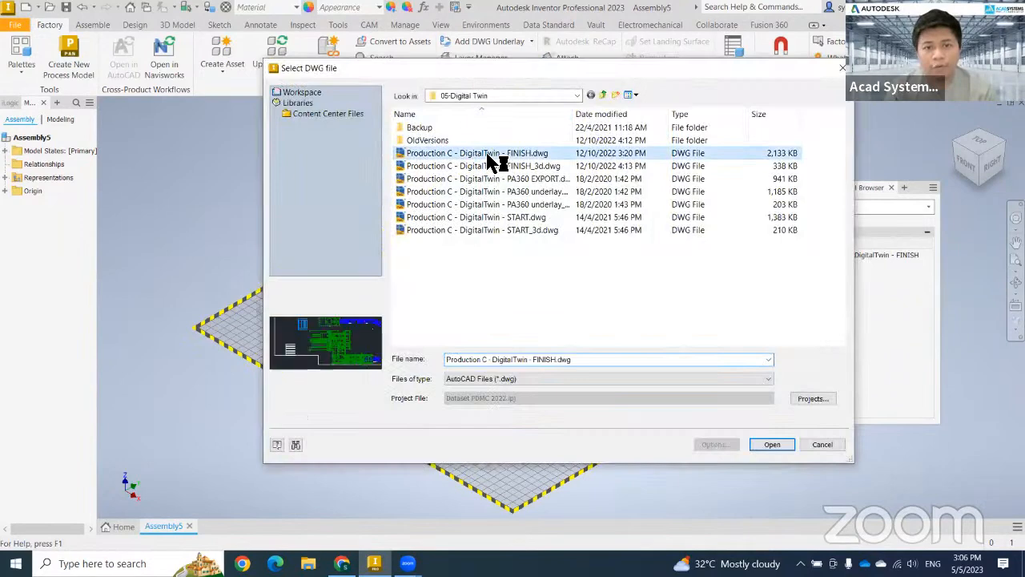
left_click(486, 180)
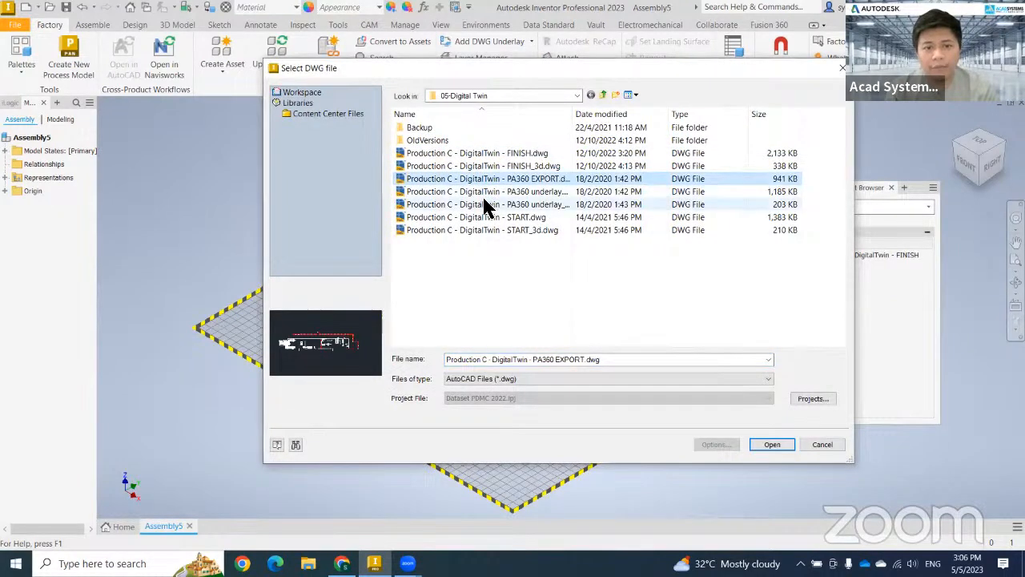
left_click(484, 204)
left_click(485, 193)
left_click(484, 154)
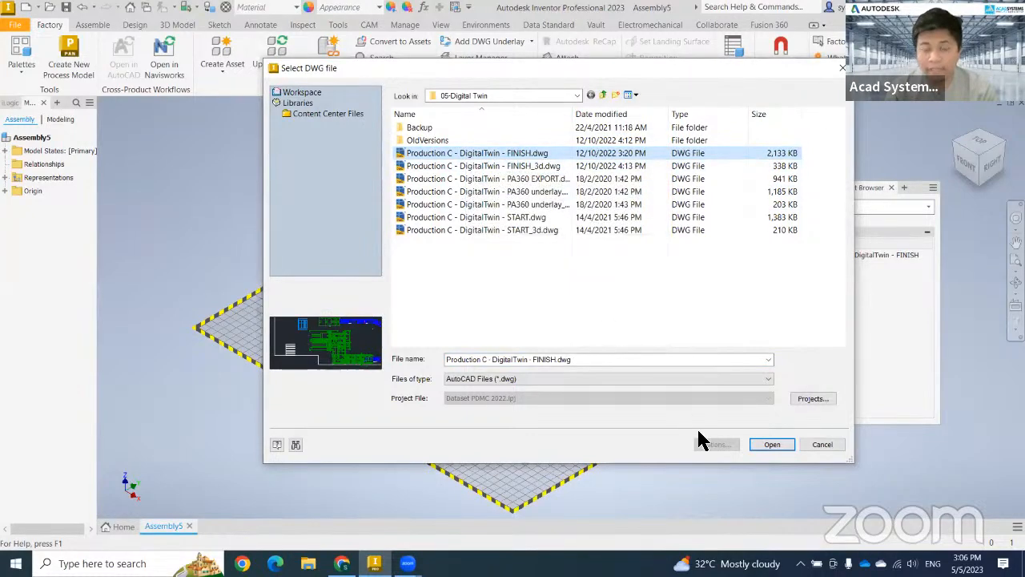
left_click(771, 444)
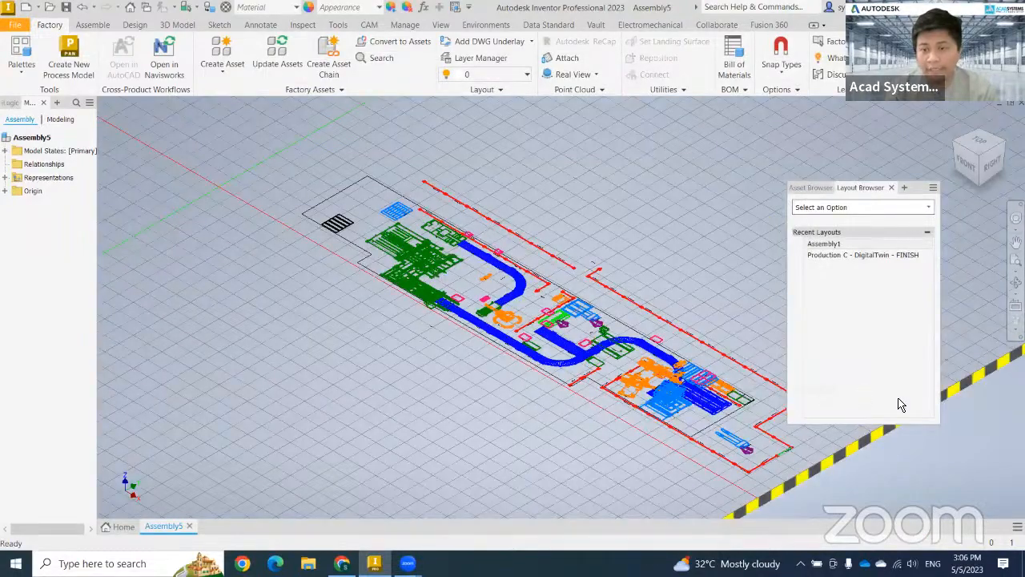
- Orient the layout to the top view at the underlay's Straight Roller Conveyor label
left_click(981, 144)
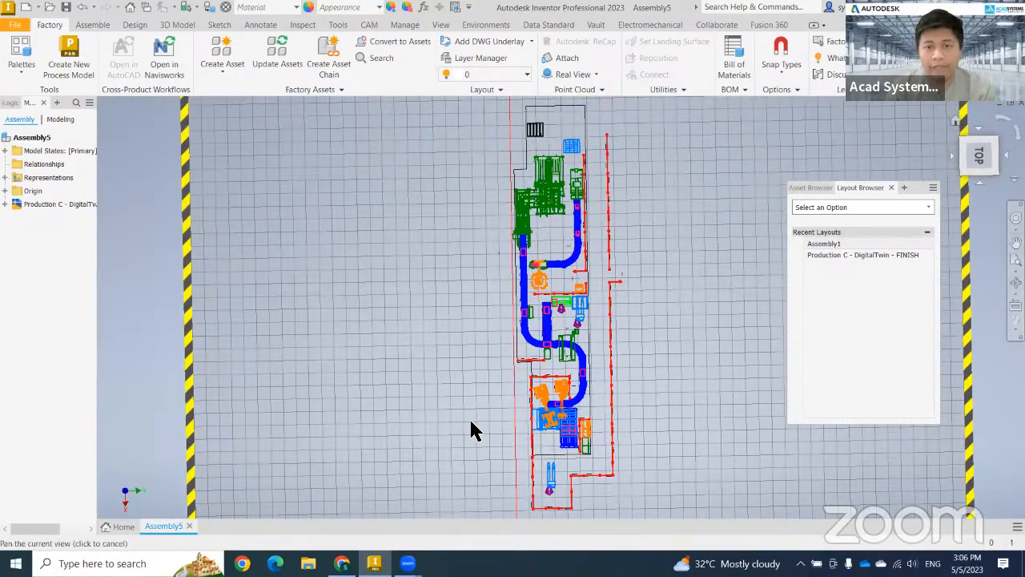
scroll(547, 357, "up", 5)
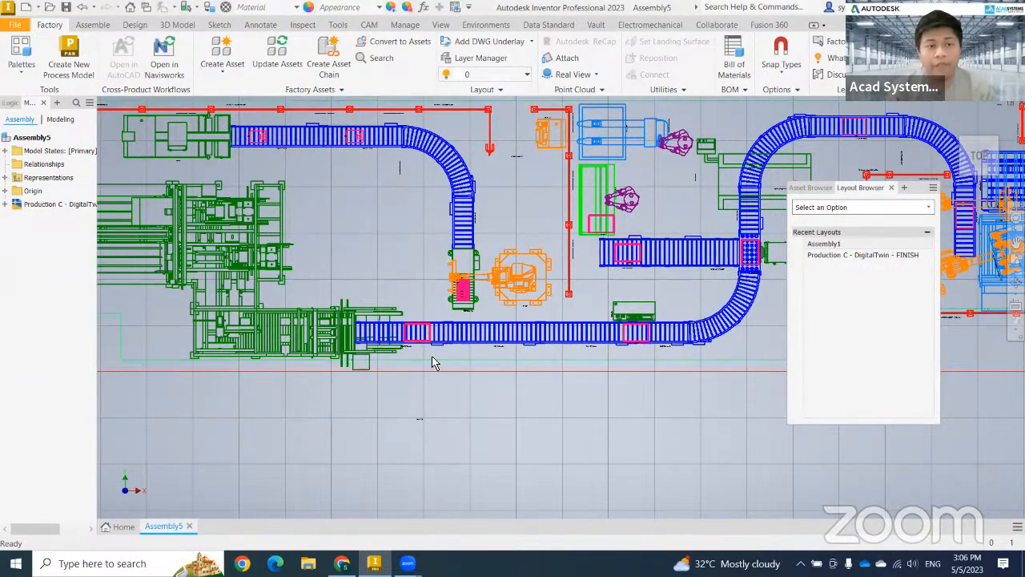
scroll(437, 361, "up", 3)
scroll(592, 345, "up", 5)
scroll(374, 382, "up", 2)
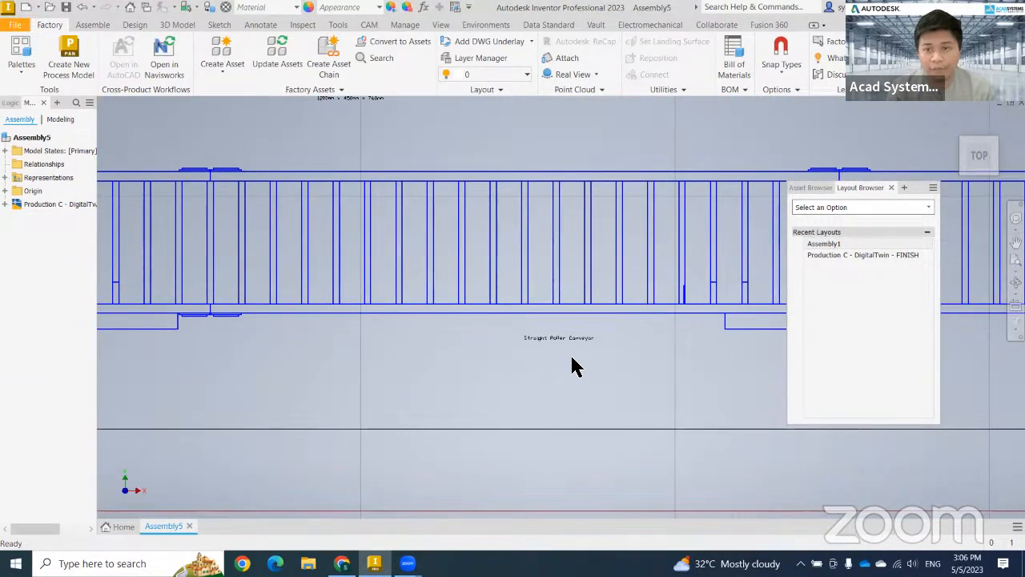
- Show the Asset Browser, shift its window slightly upward, and clear the old roller conveyor search with its results collapsed
left_click(805, 188)
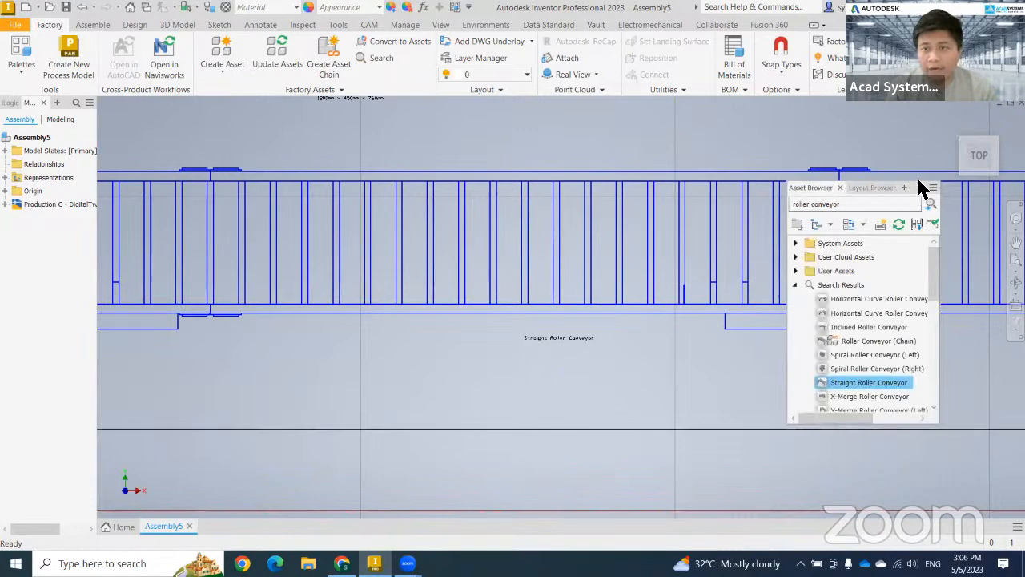
left_click_drag(923, 200, 919, 149)
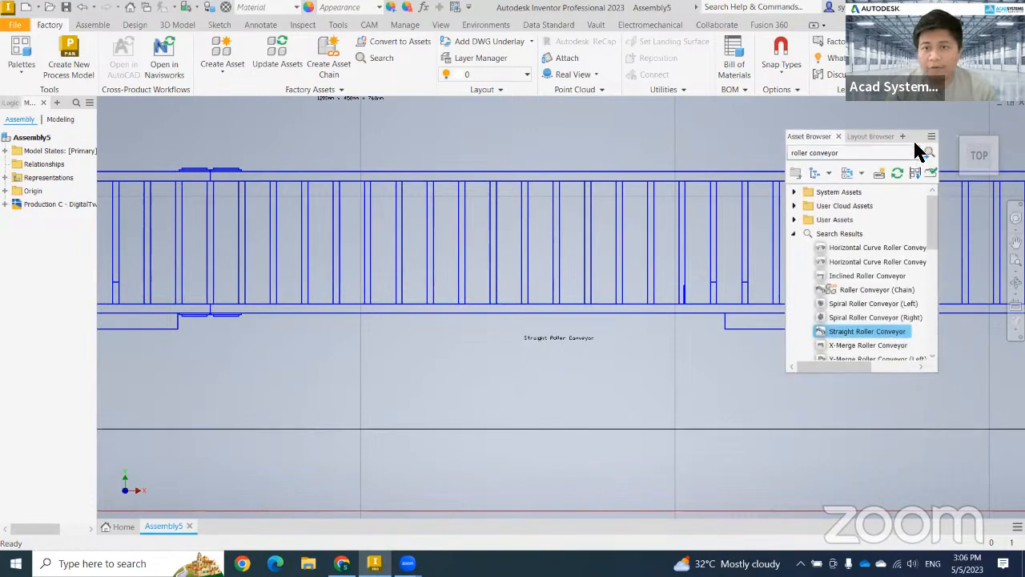
left_click(794, 233)
left_click_drag(917, 153, 804, 153)
key("BackSpace")
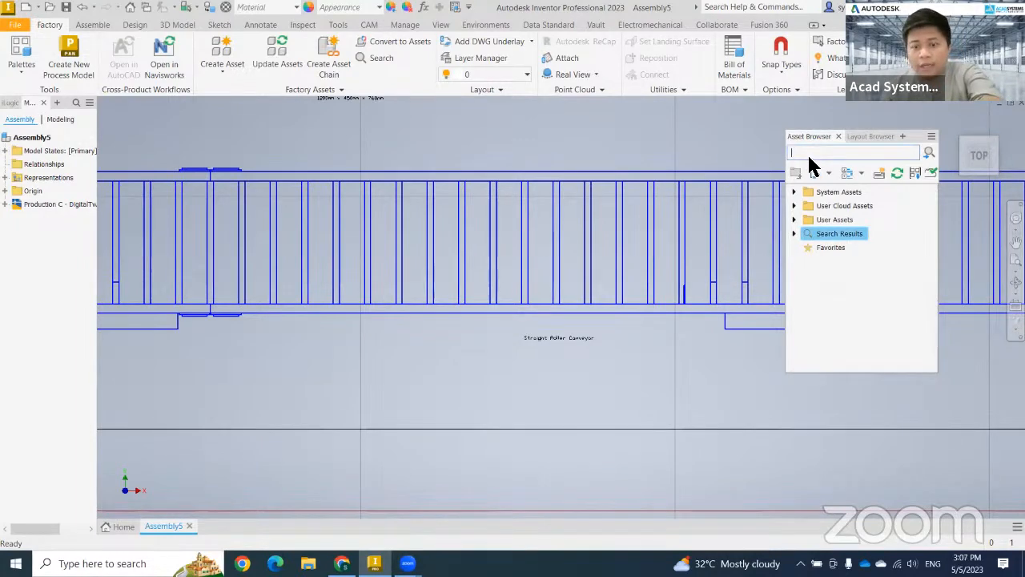
- Expand the System Assets library and collapse its Placeholders and Material Handling folders to leave the main categories
left_click(792, 192)
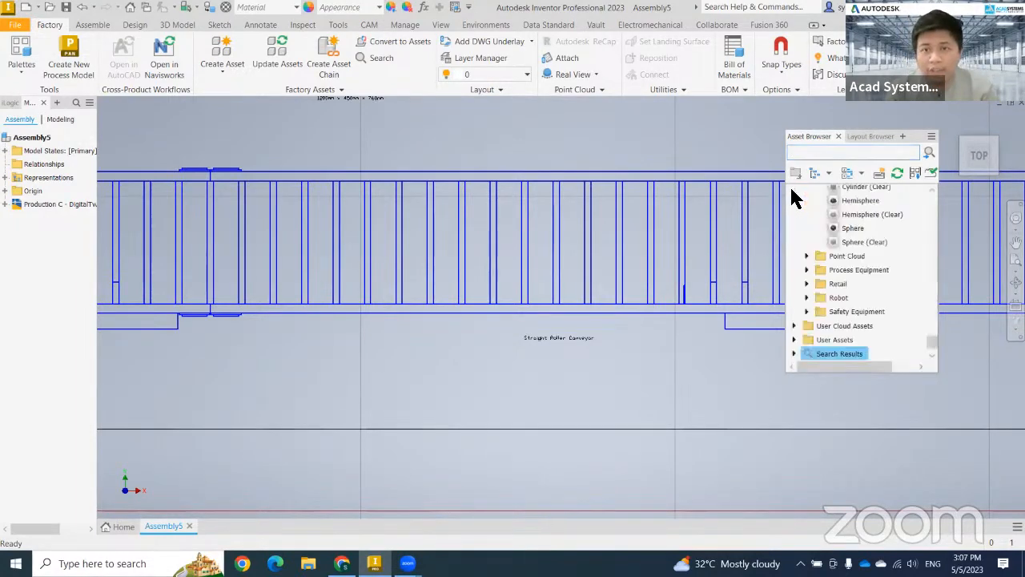
scroll(830, 236, "up", 2)
left_click(806, 226)
scroll(801, 280, "up", 10)
scroll(801, 281, "up", 15)
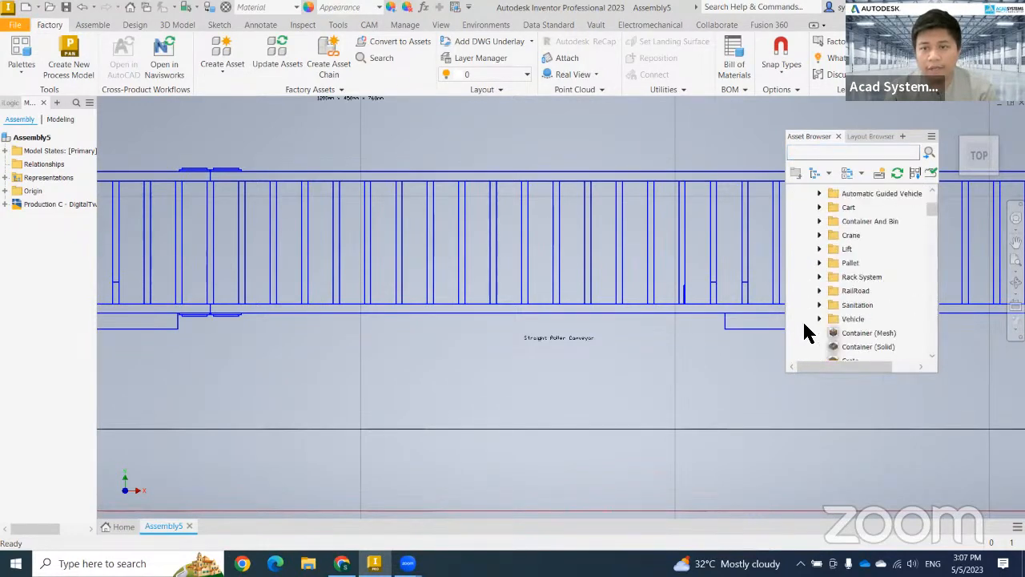
scroll(803, 248, "up", 3)
left_click(805, 243)
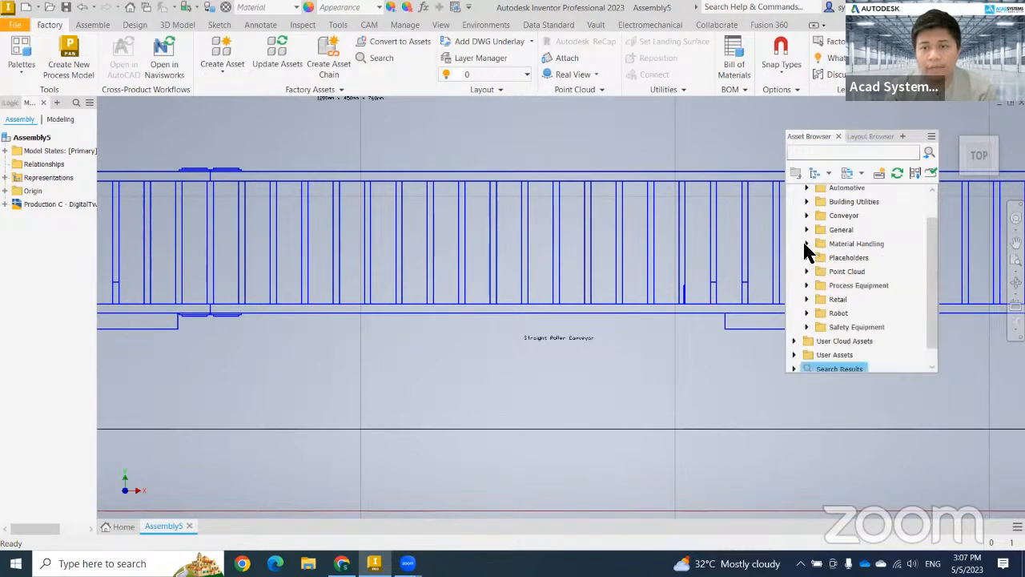
scroll(809, 252, "up", 2)
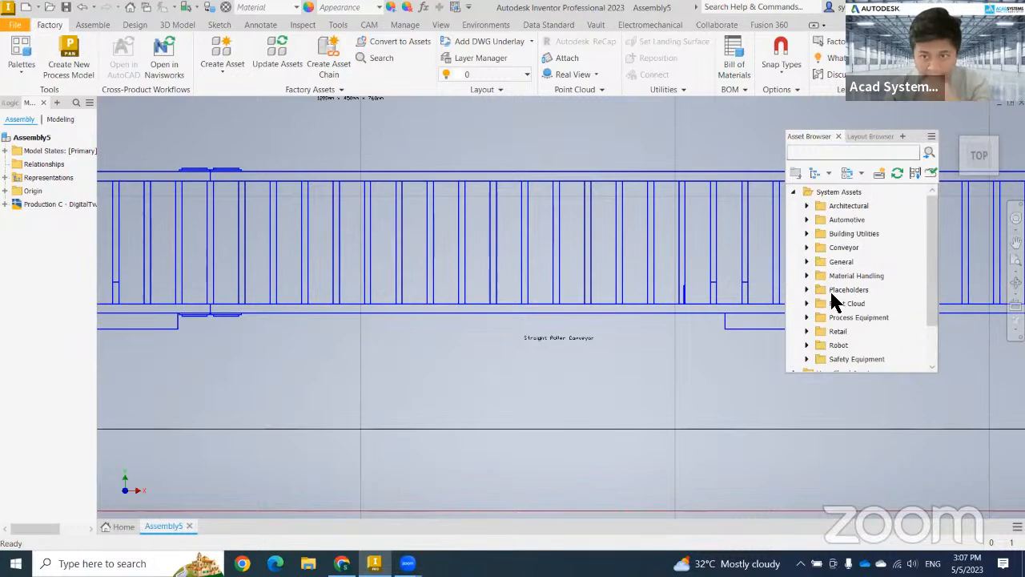
- Expand the Roller folder under Conveyor and find the asset matching the underlay's Straight Roller Conveyor label
left_click(806, 248)
scroll(840, 306, "down", 4)
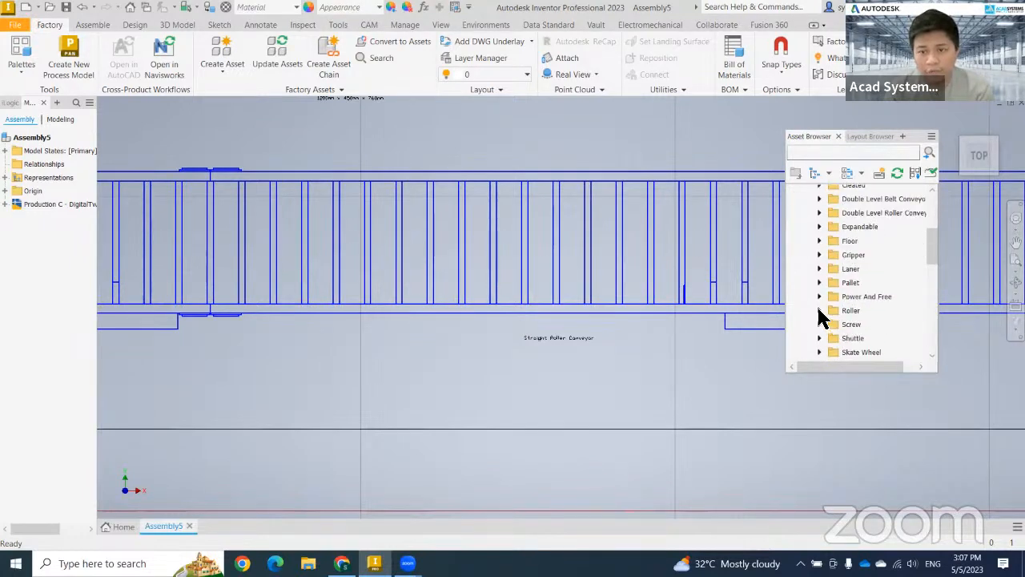
left_click(818, 310)
scroll(585, 346, "up", 3)
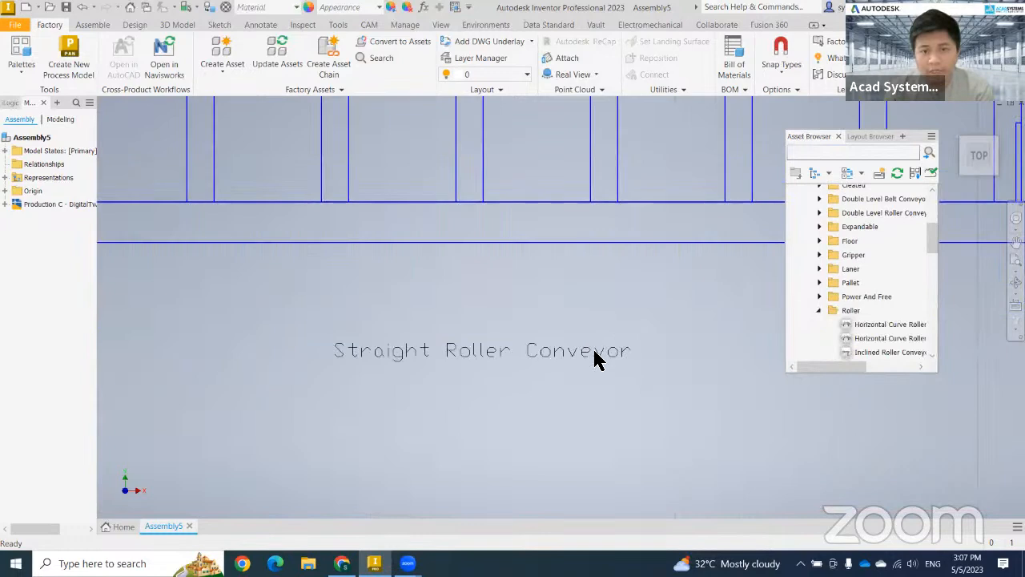
scroll(575, 383, "down", 1)
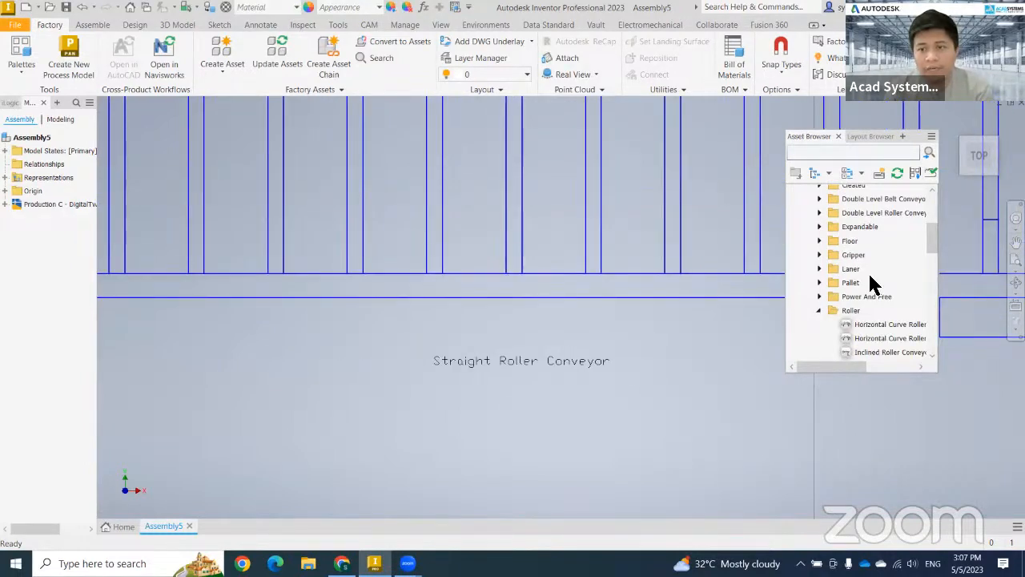
scroll(857, 314, "down", 2)
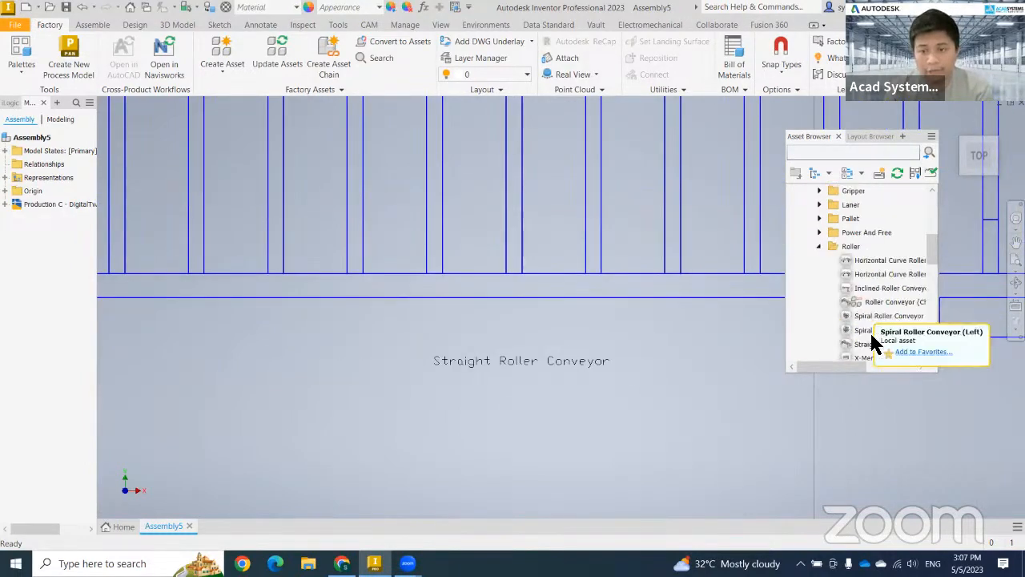
scroll(873, 357, "down", 1)
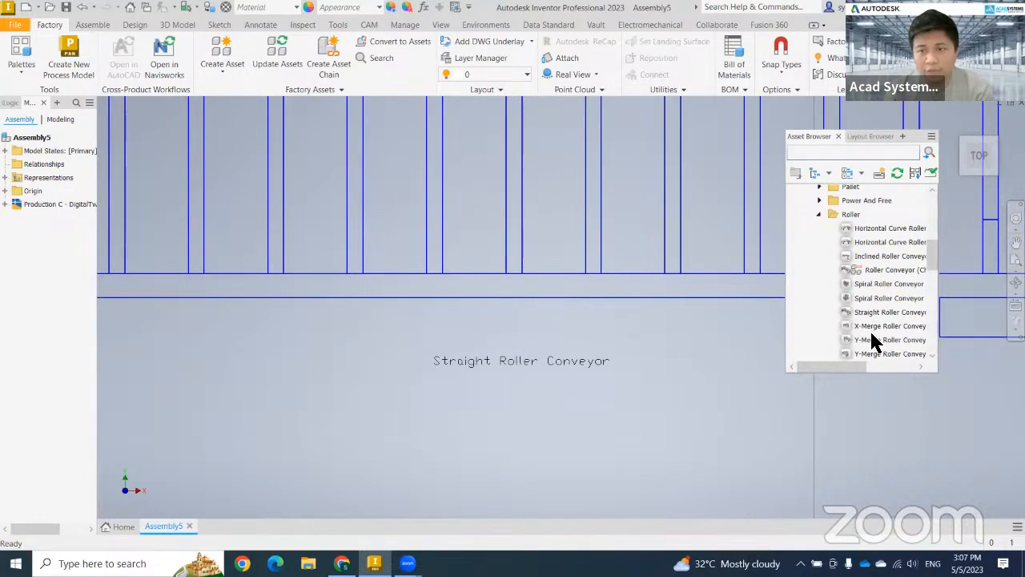
- Bring the Straight Roller Conveyor asset into the layout and try to snap its corner to the joint between the underlay's conveyor outlines
left_click(878, 315)
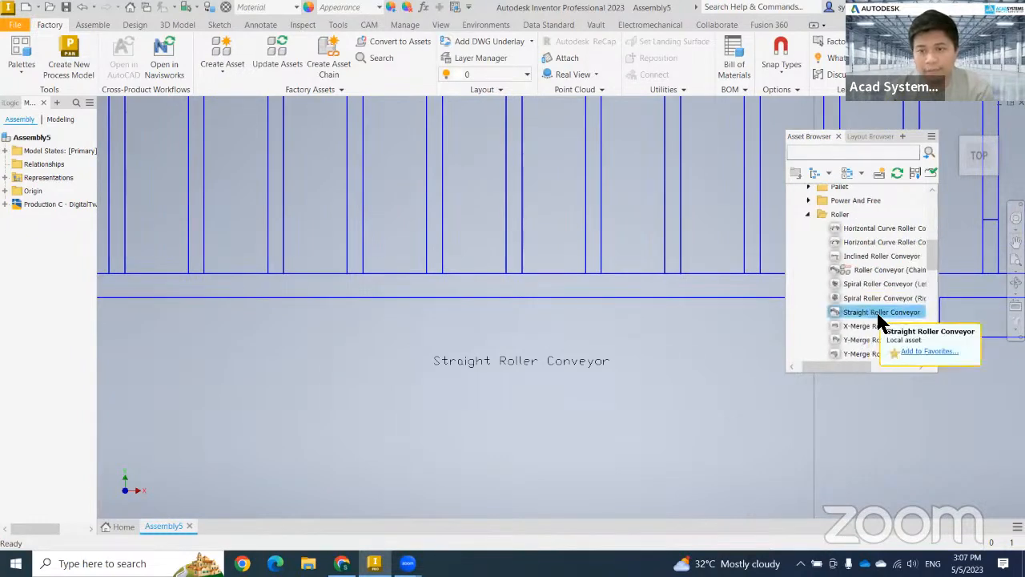
left_click_drag(881, 321, 543, 316)
scroll(366, 311, "down", 3)
scroll(546, 306, "up", 5)
middle_click_drag(546, 306, 480, 488)
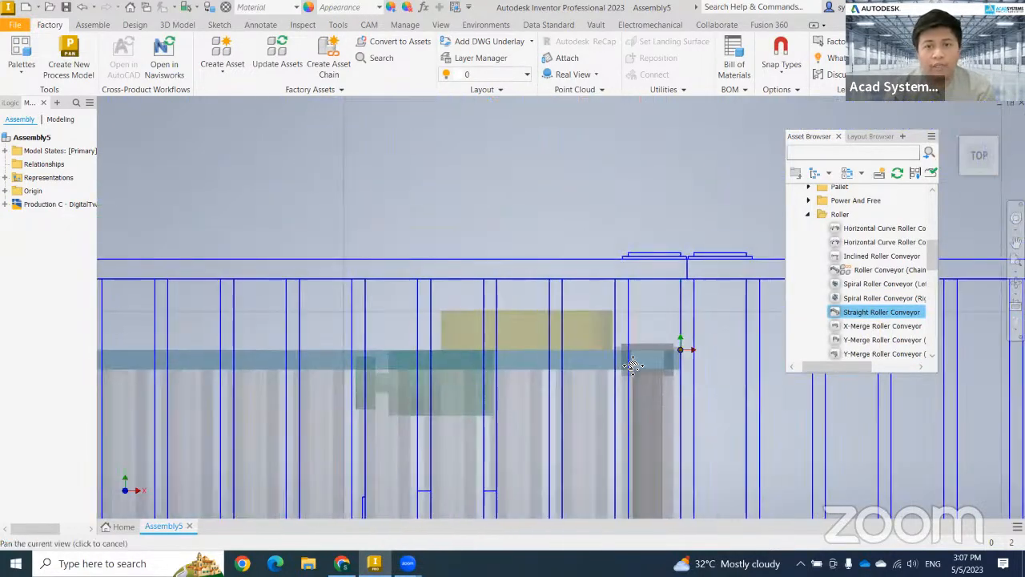
middle_click_drag(680, 349, 617, 363)
scroll(655, 296, "up", 5)
middle_click_drag(575, 296, 701, 450)
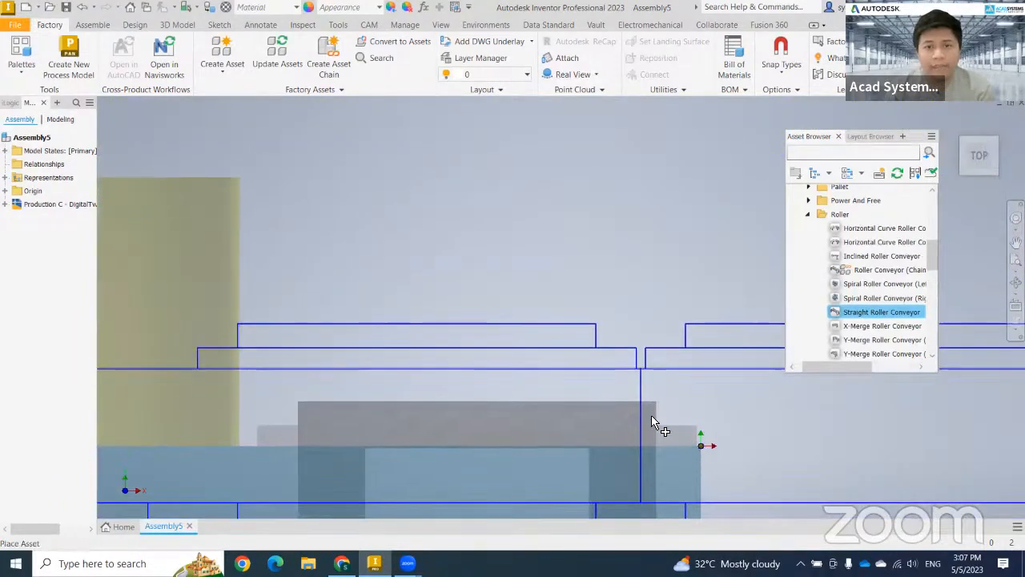
left_click(643, 373)
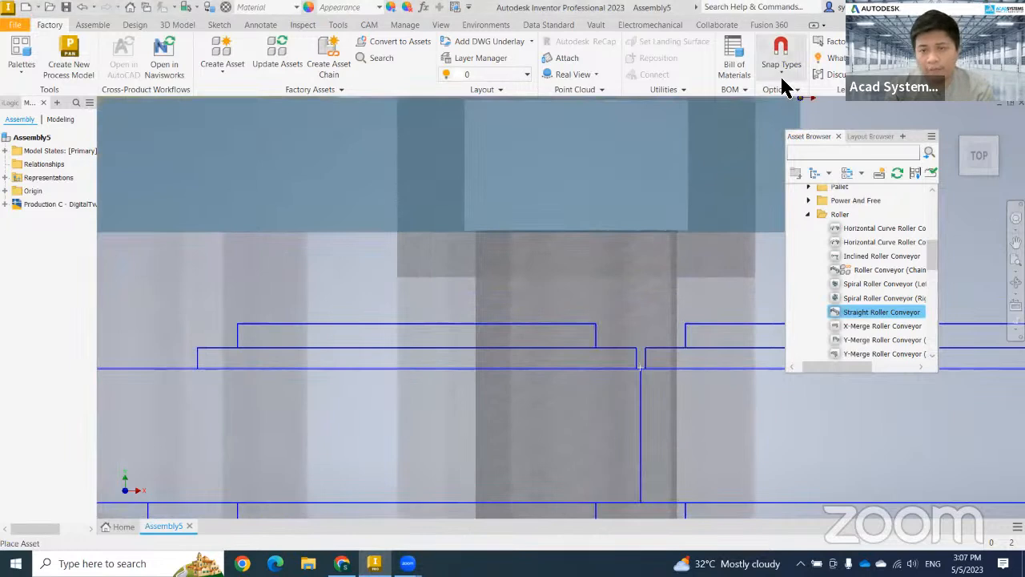
- Enable Snap to Sketch alongside the floor, connector, DWG underlay and trail line snaps
left_click(780, 74)
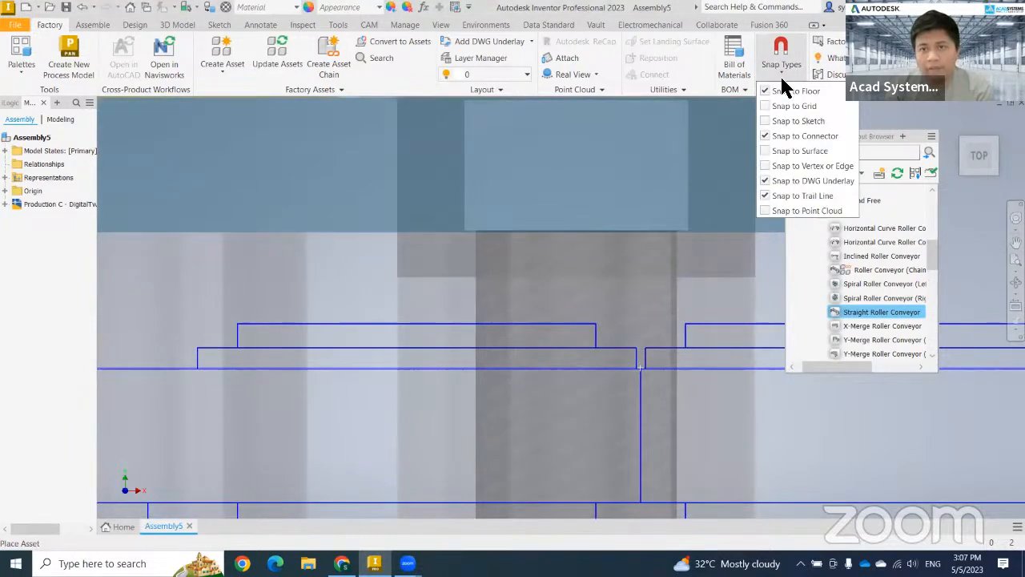
left_click(793, 136)
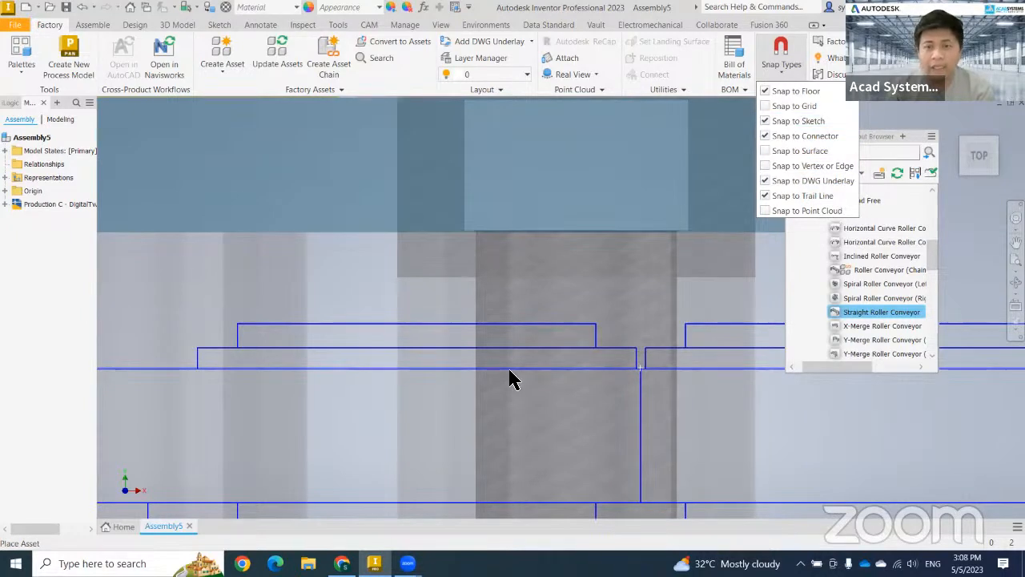
left_click(633, 320)
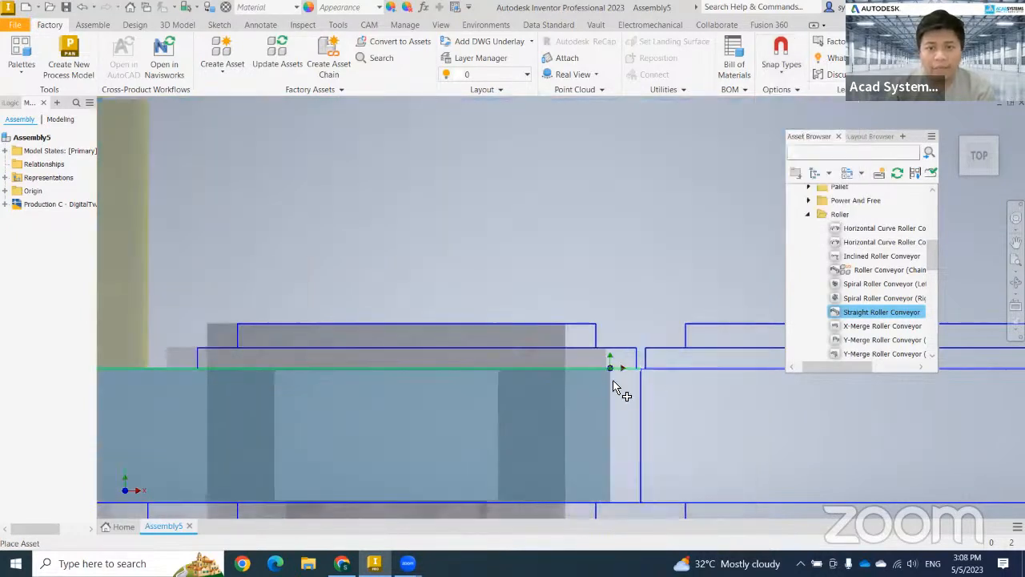
- Place the Straight Roller Conveyor at the underlay's conveyor joint, view it in the home orientation and end the placement
left_click(644, 370)
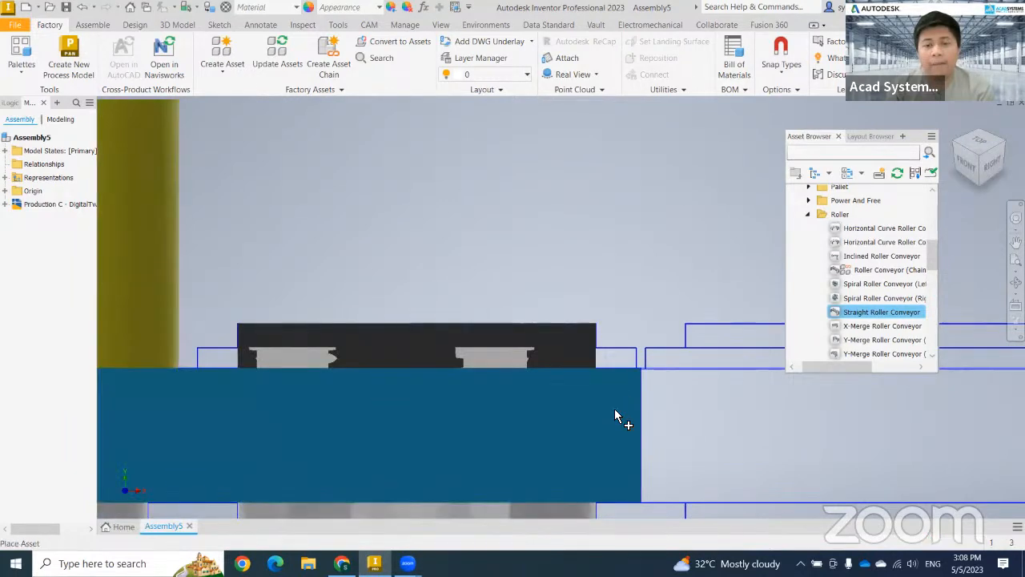
right_click(465, 335)
left_click(473, 343)
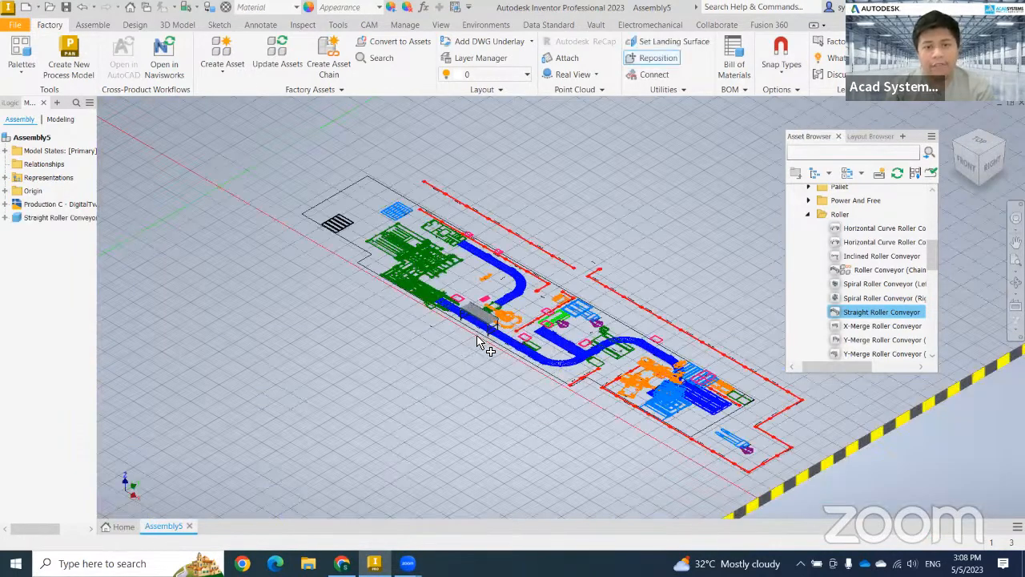
scroll(486, 332, "up", 3)
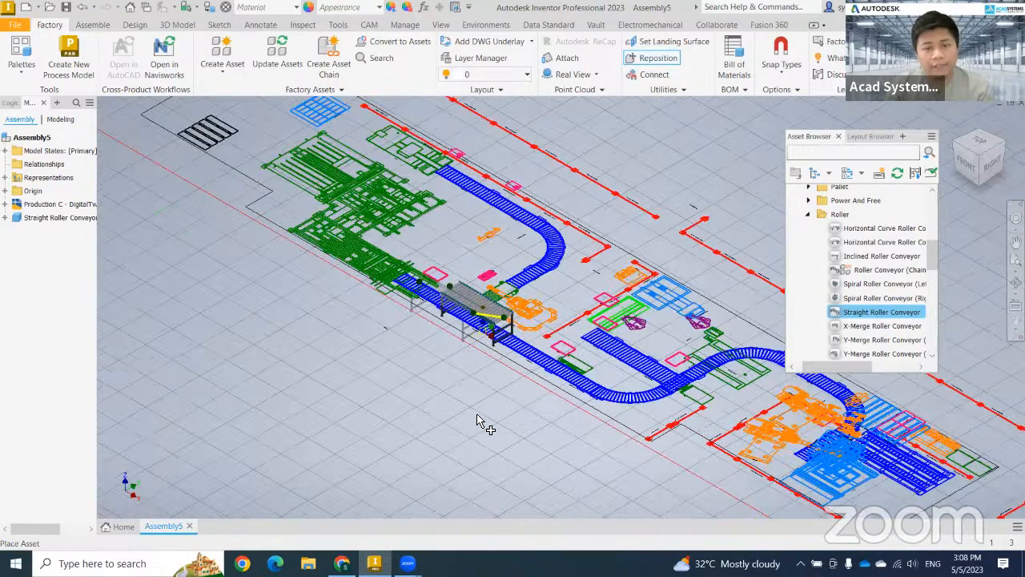
scroll(477, 421, "up", 2)
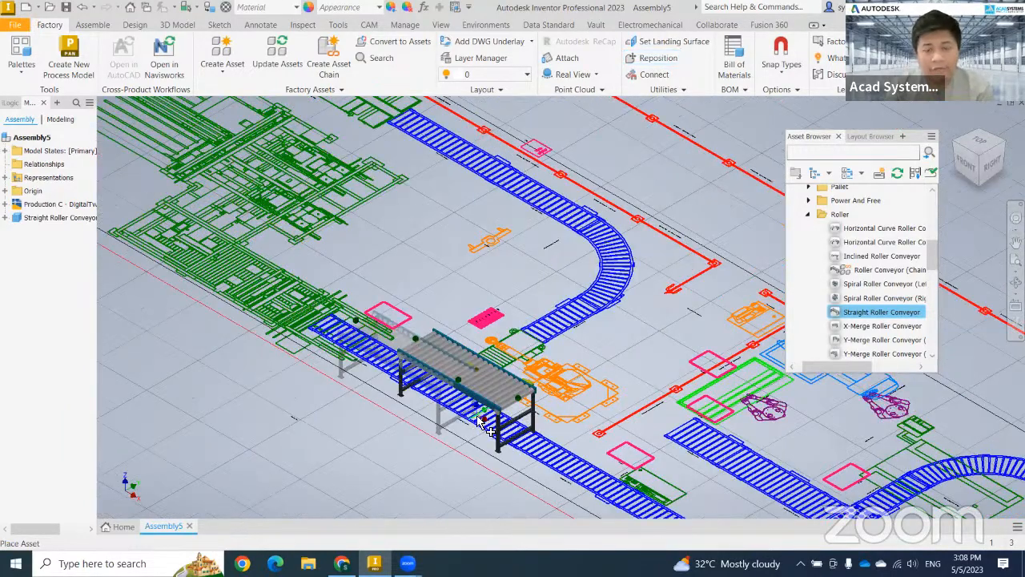
scroll(319, 461, "up", 4)
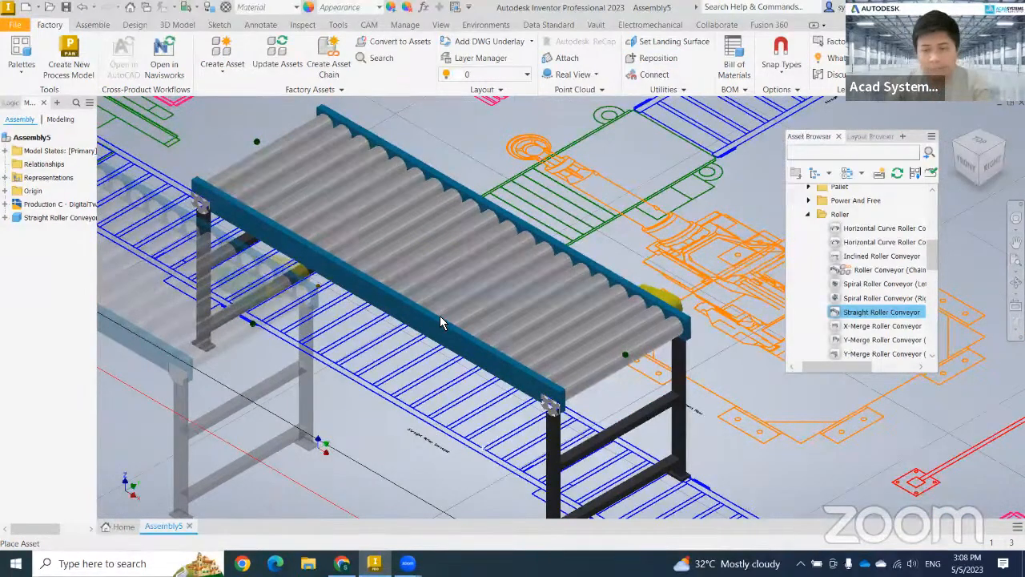
key("Escape")
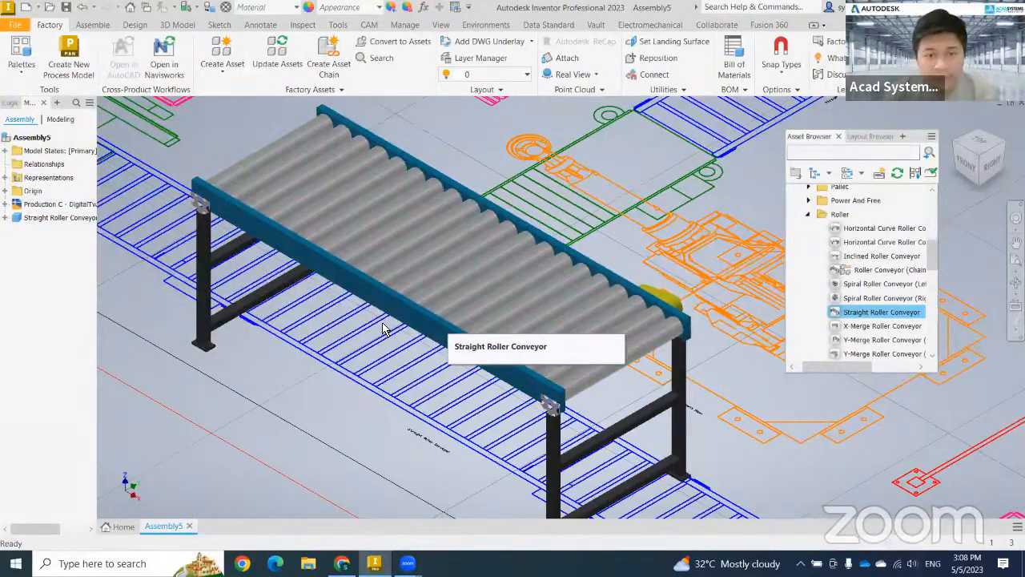
- Show the Factory Properties of the placed Straight Roller Conveyor
left_click(19, 66)
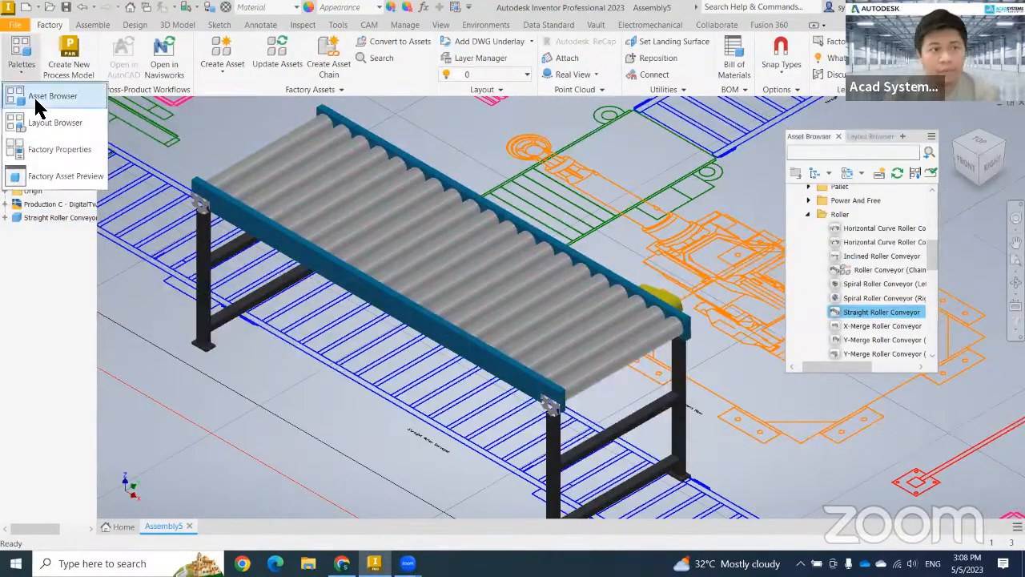
left_click(56, 156)
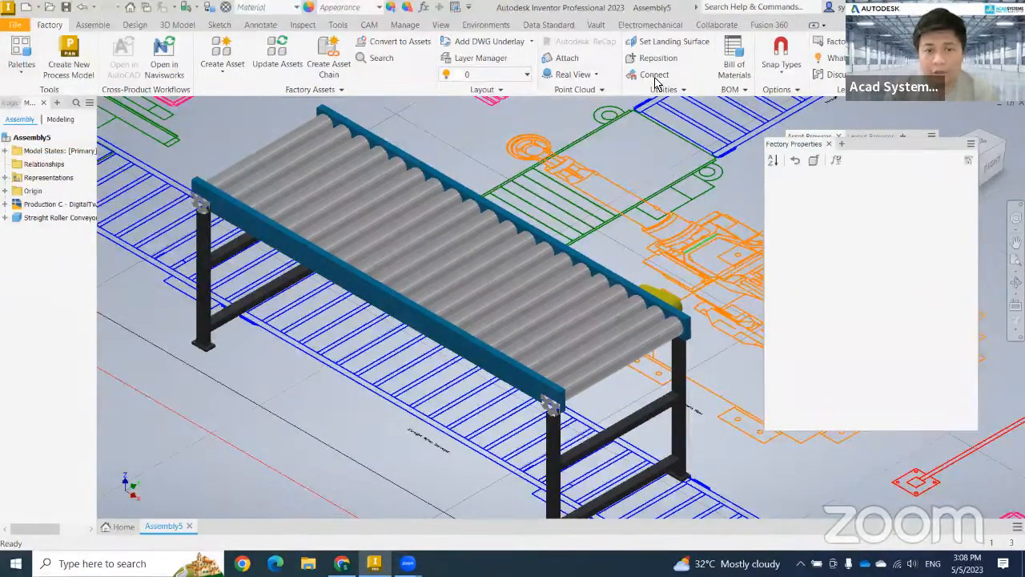
left_click(485, 241)
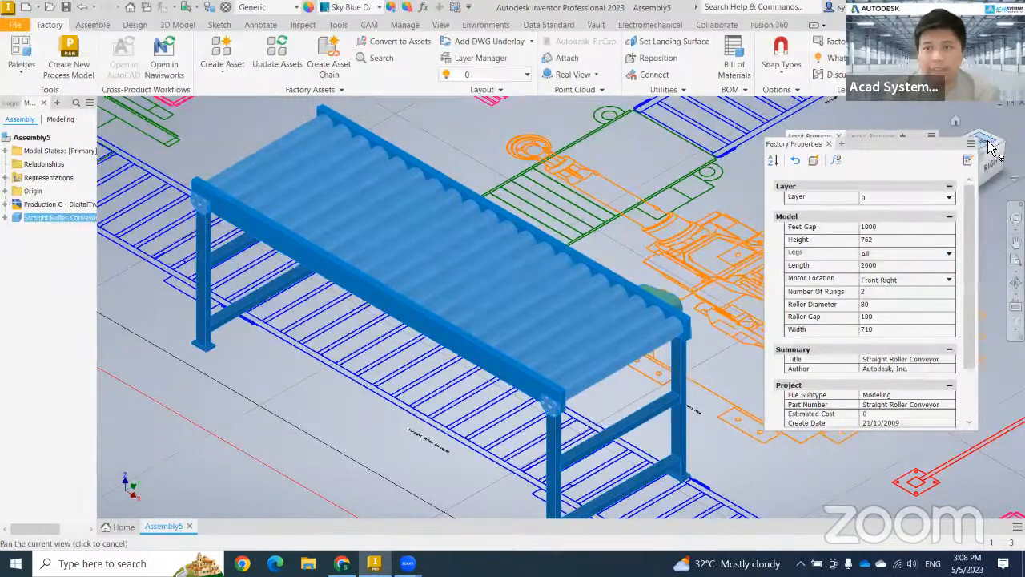
- From the top view, measure the distance between the outer side lines of the underlay's straight conveyor outline
scroll(318, 284, "up", 3)
middle_click_drag(343, 295, 366, 343)
key("m")
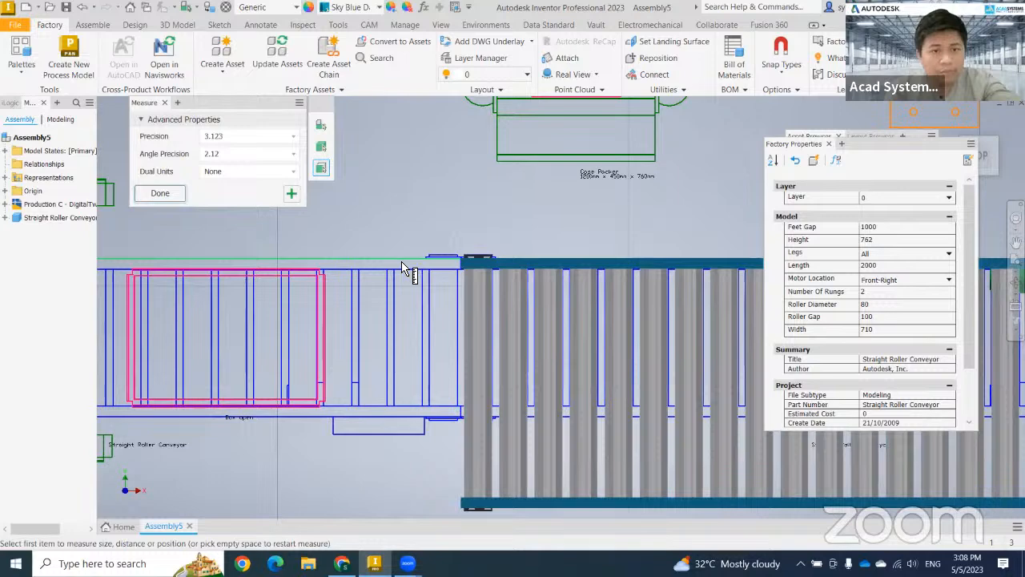
left_click(405, 270)
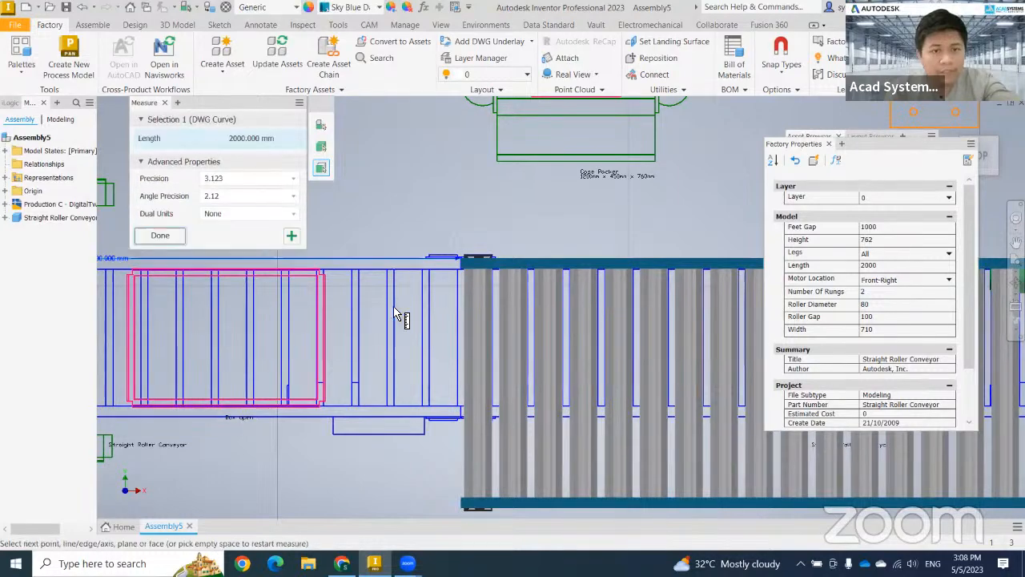
left_click(398, 415)
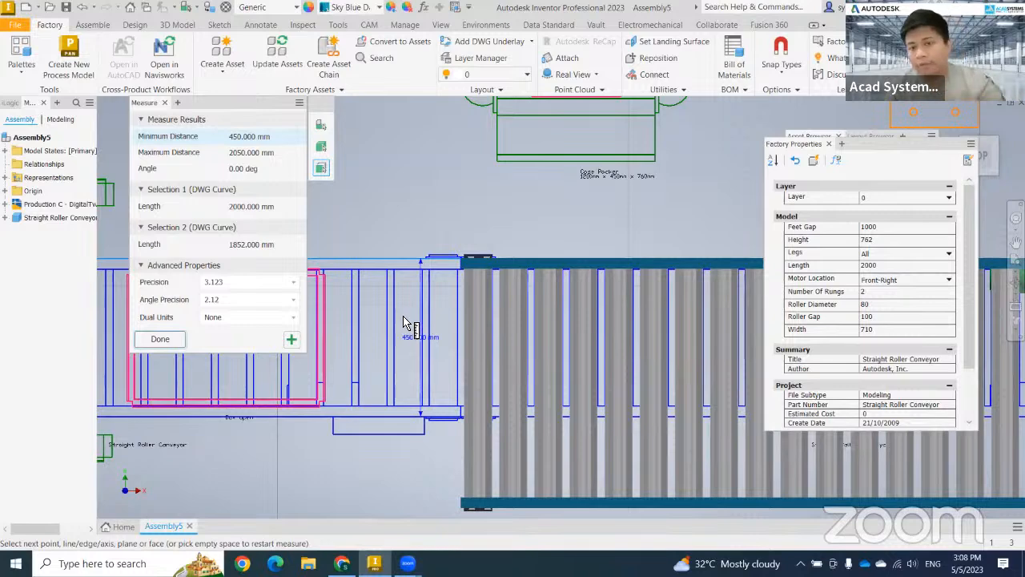
left_click(160, 339)
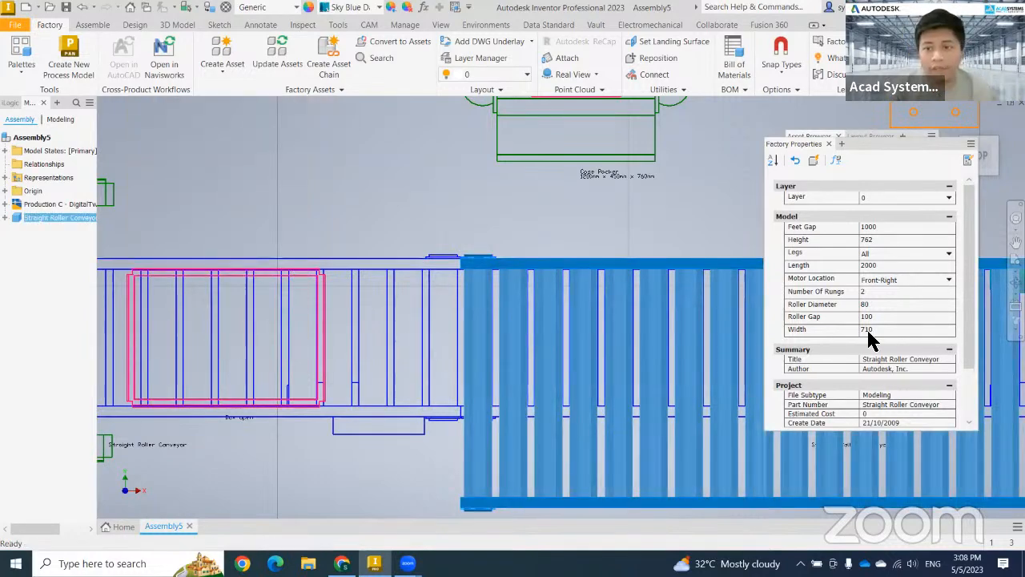
- Set the placed Straight Roller Conveyor's Width to 450 in its factory properties
left_click(885, 329)
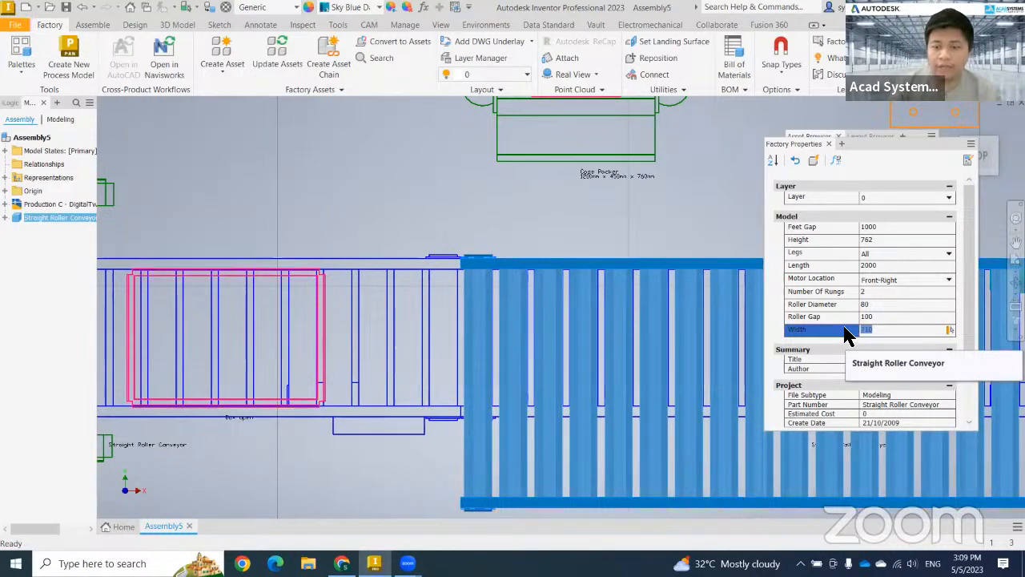
type("450")
key("Return")
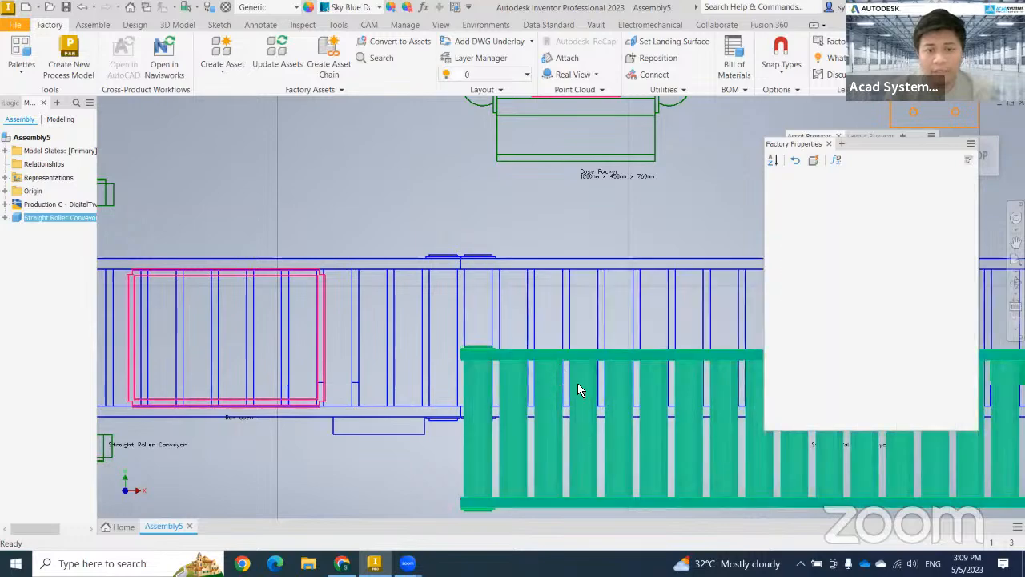
- Reposition the narrowed conveyor so that it lies over its outline in the underlay, with its corner at the conveyor joint, and finish the move
scroll(645, 332, "down", 5)
middle_click_drag(645, 330, 475, 326)
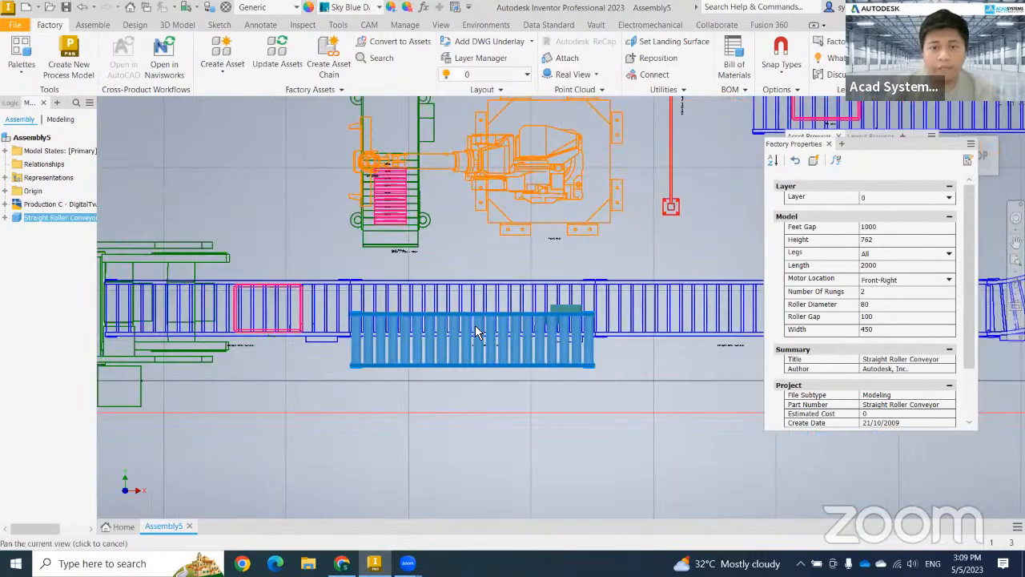
scroll(475, 325, "up", 3)
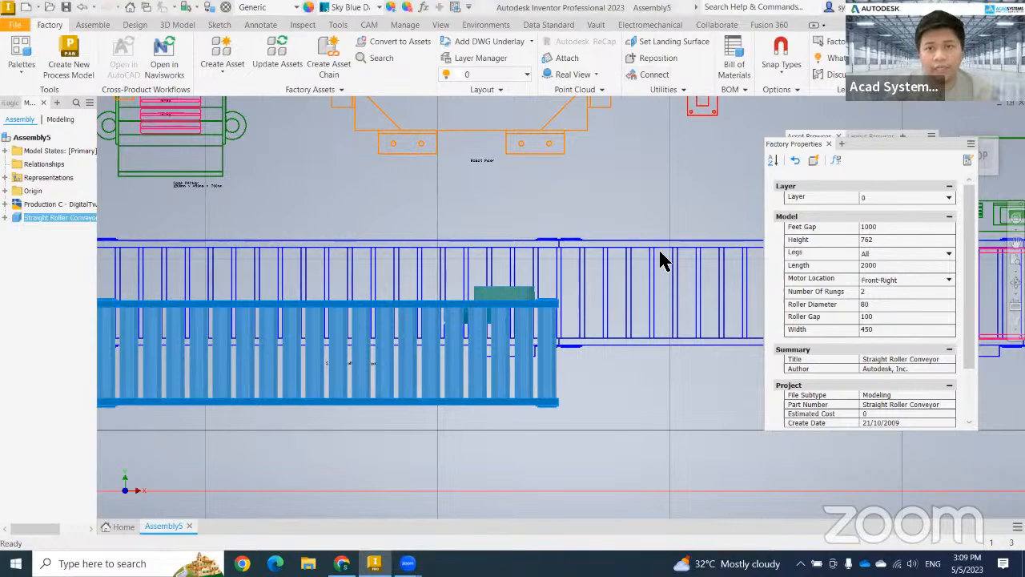
left_click(656, 61)
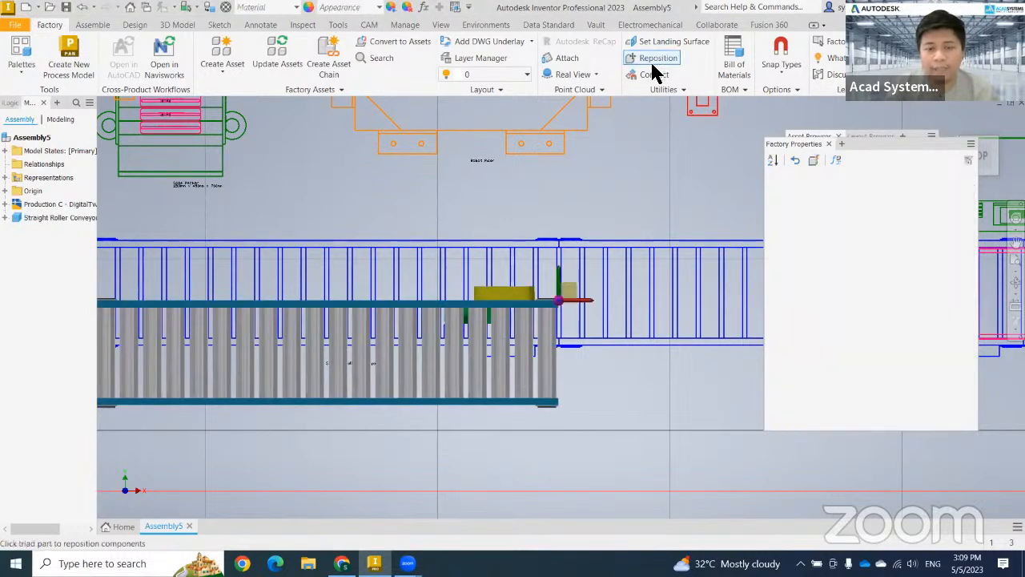
scroll(563, 282, "down", 5)
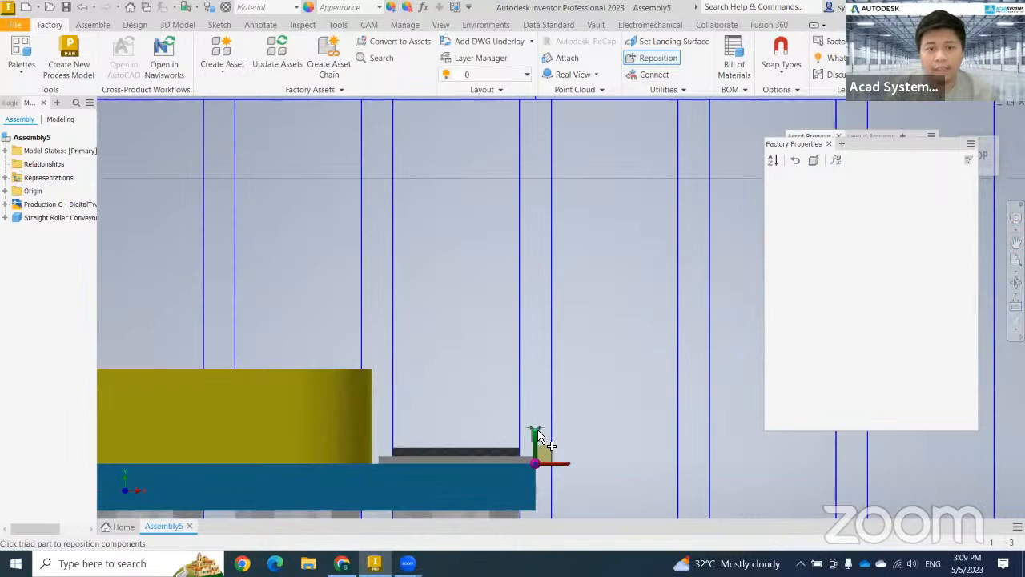
scroll(538, 450, "down", 6)
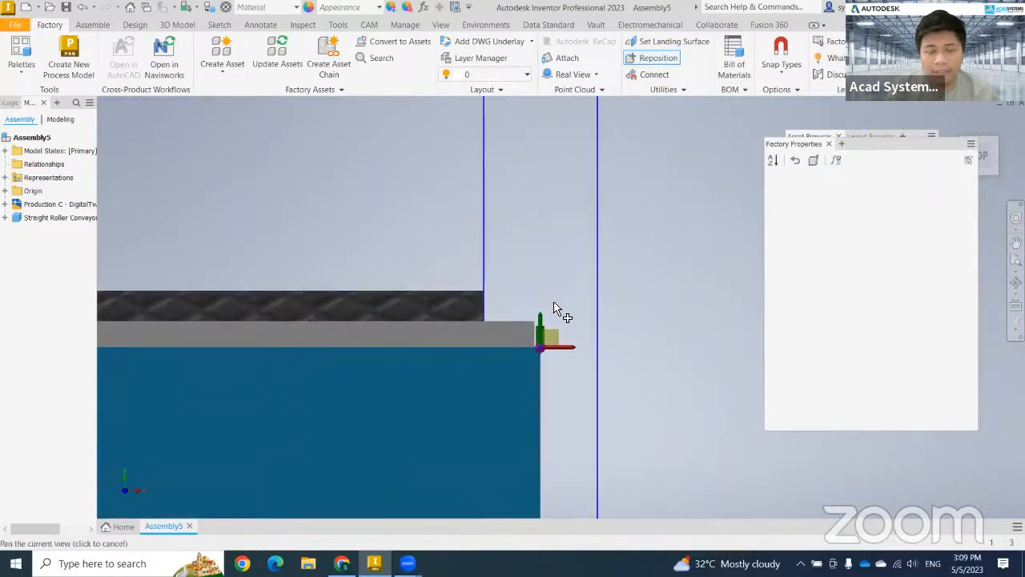
scroll(547, 337, "up", 6)
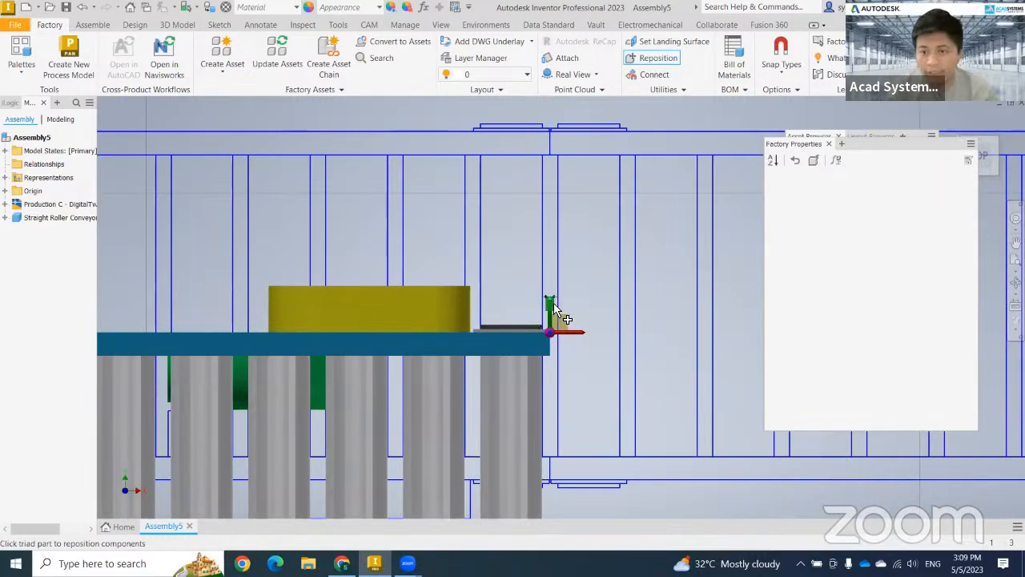
left_click_drag(552, 319, 558, 261)
middle_click_drag(558, 262, 551, 336)
left_click_drag(551, 337, 566, 371)
scroll(560, 329, "up", 5)
scroll(565, 412, "down", 5)
middle_click_drag(564, 407, 571, 371)
scroll(568, 397, "down", 6)
right_click(614, 340)
left_click(647, 349)
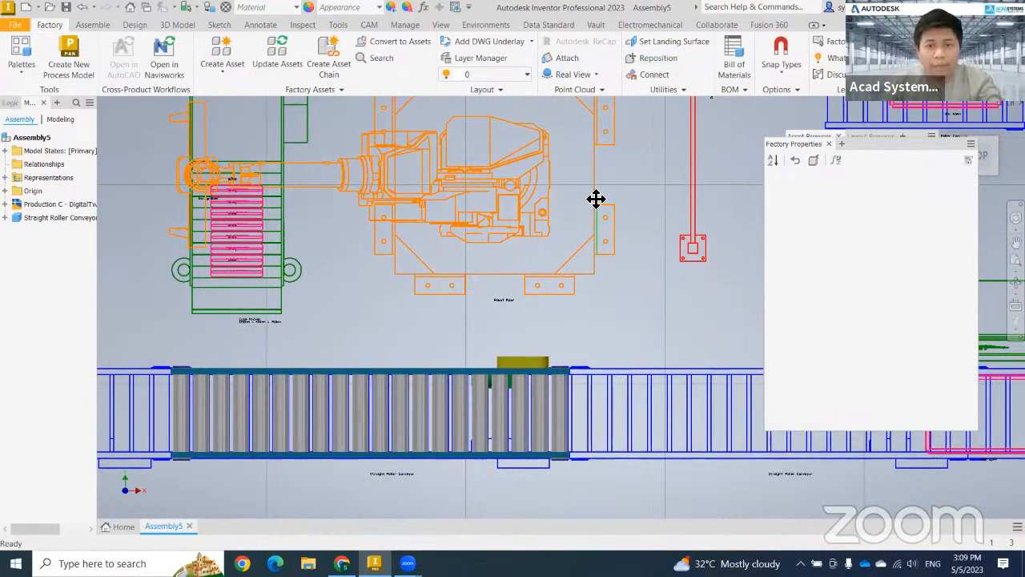
- Close the Factory Properties and place a second Straight Roller Conveyor near the adjoining conveyor outline, slightly away from the first conveyor's end
left_click(830, 145)
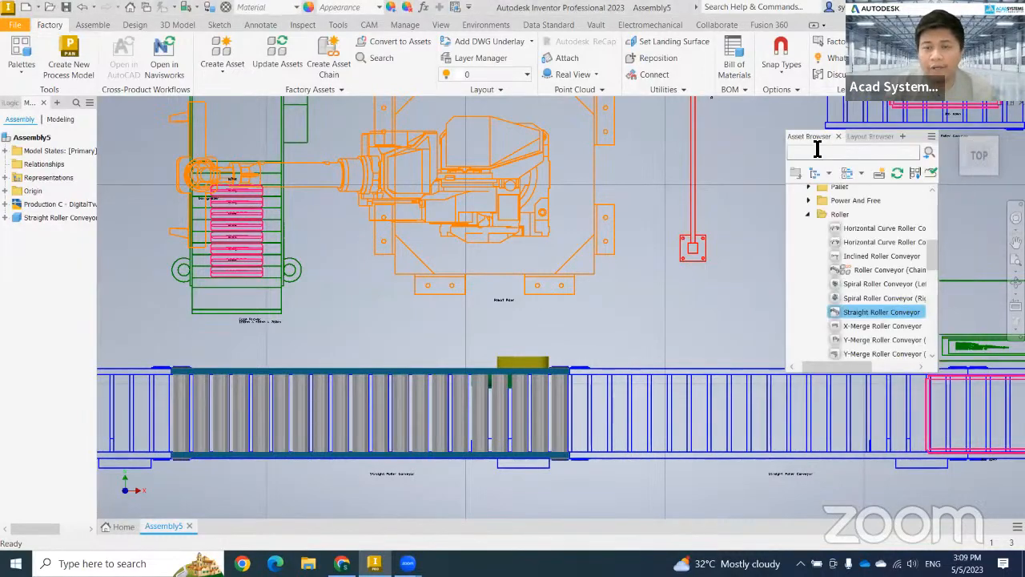
left_click_drag(854, 310, 604, 351)
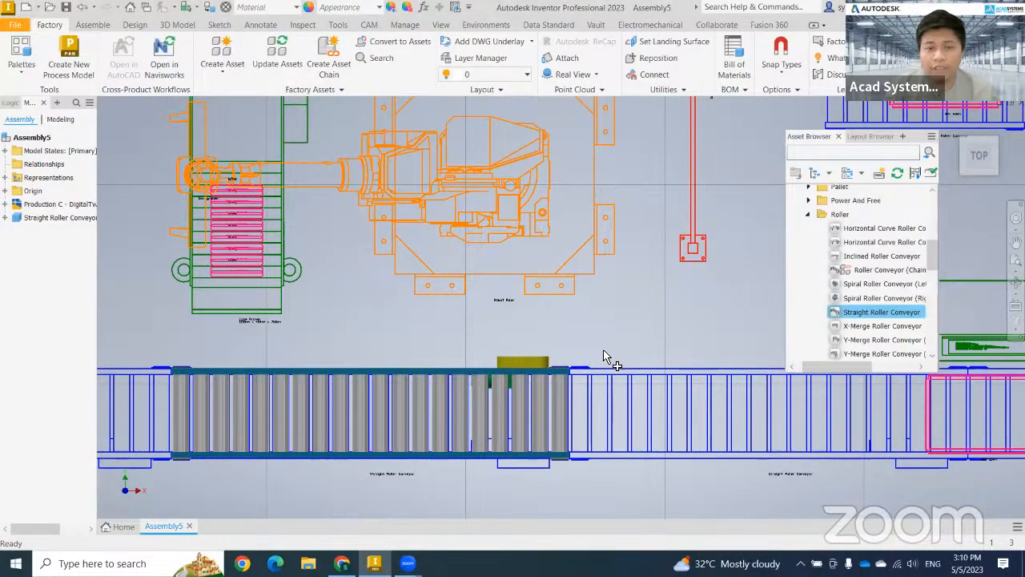
middle_click_drag(701, 382, 562, 296)
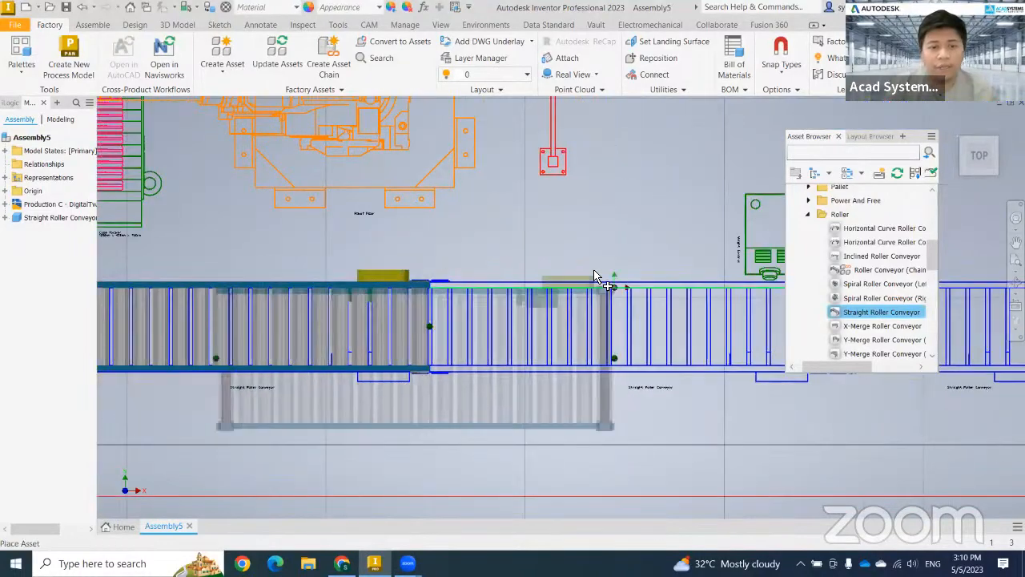
middle_click_drag(647, 313, 595, 310)
mouse_move(674, 258)
middle_mouse_down()
mouse_move(631, 309)
mouse_move(536, 341)
middle_mouse_up()
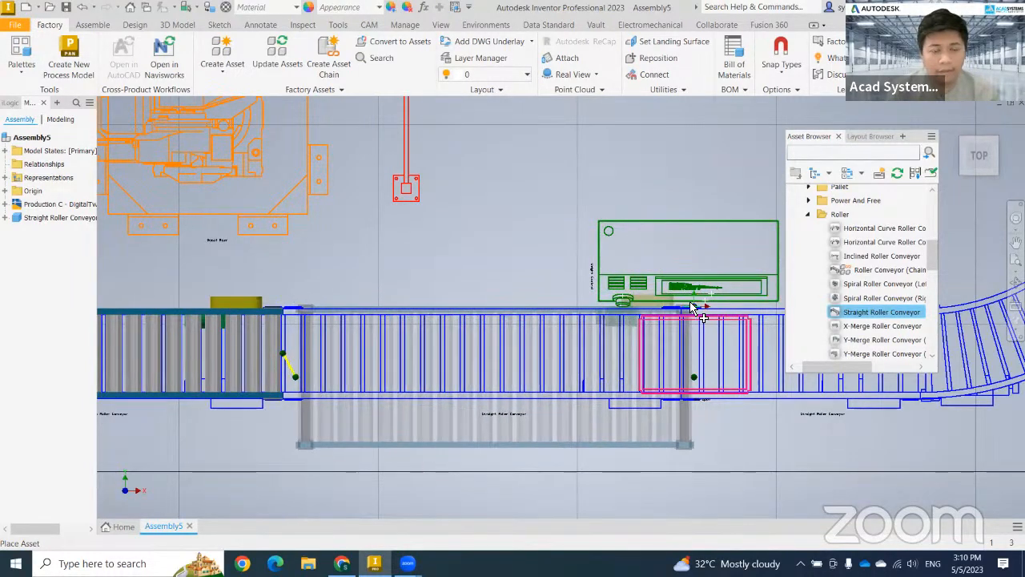
middle_click_drag(585, 383, 649, 203)
middle_click_drag(554, 160, 967, 405)
middle_click_drag(782, 384, 244, 371)
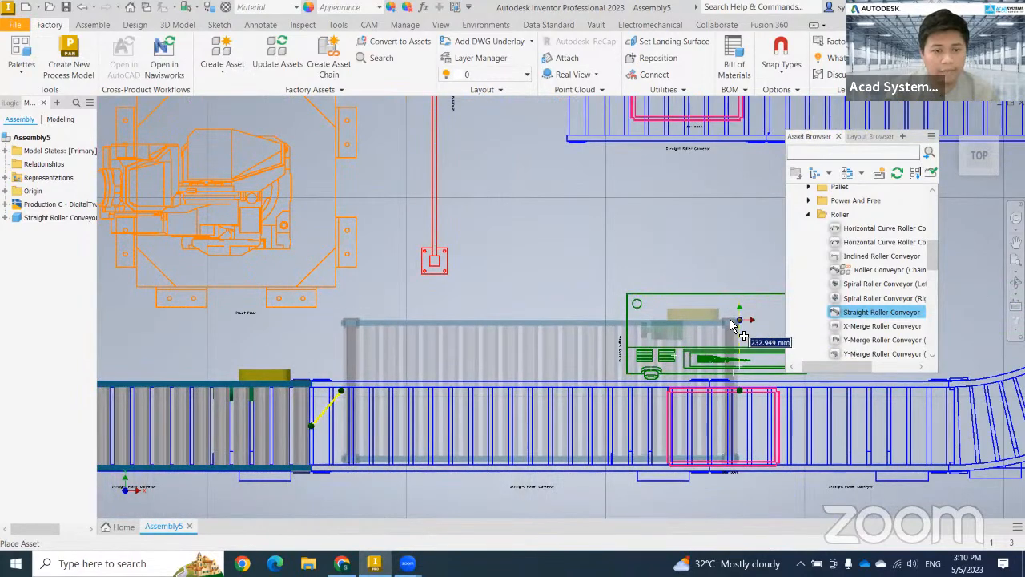
left_click(729, 327)
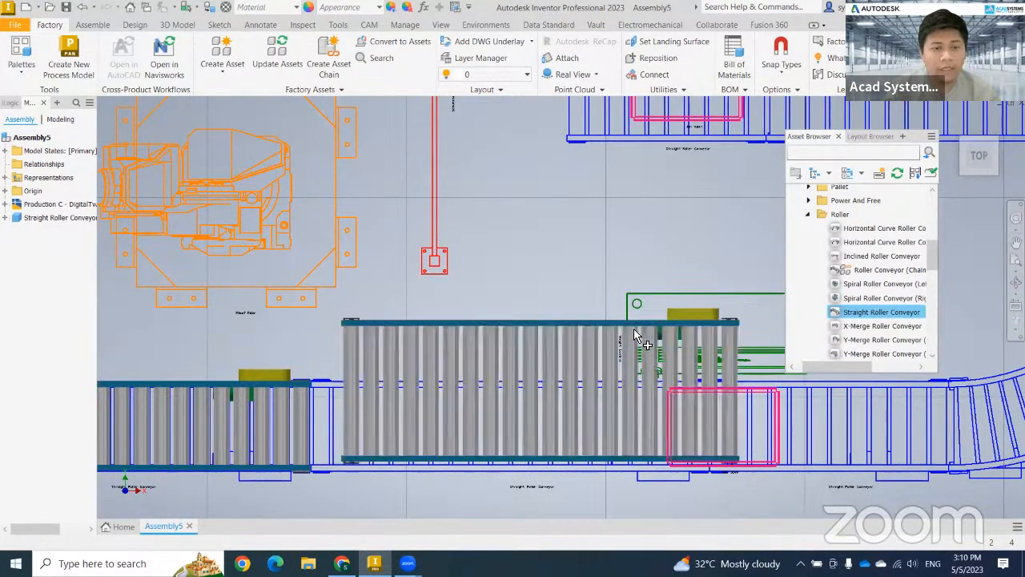
- Delete the loosely placed second conveyor and place a new Straight Roller Conveyor snapped to the first conveyor's end
right_click(561, 336)
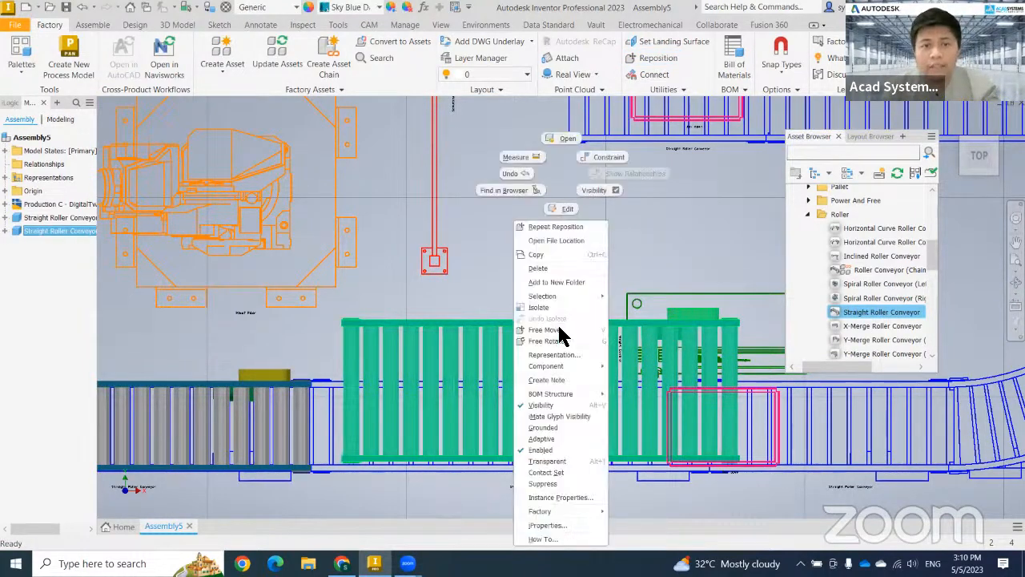
left_click(567, 269)
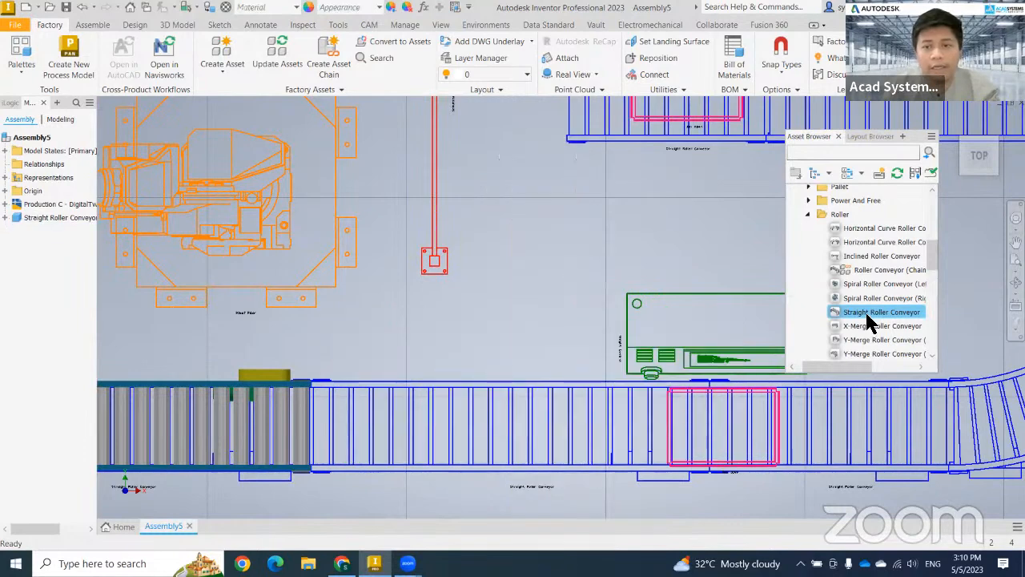
left_click_drag(869, 320, 321, 348)
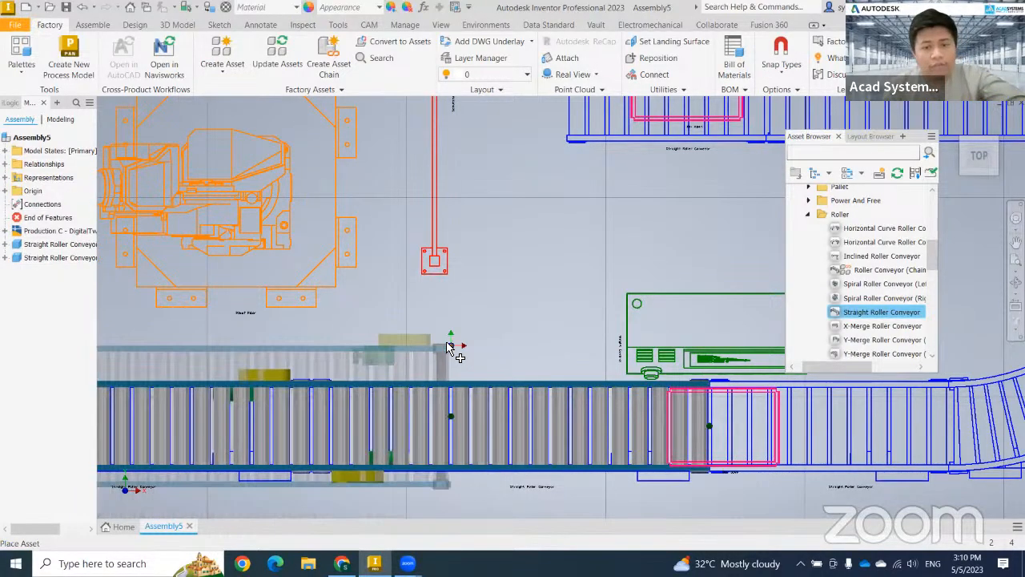
key("Escape")
middle_click_drag(425, 376, 474, 304)
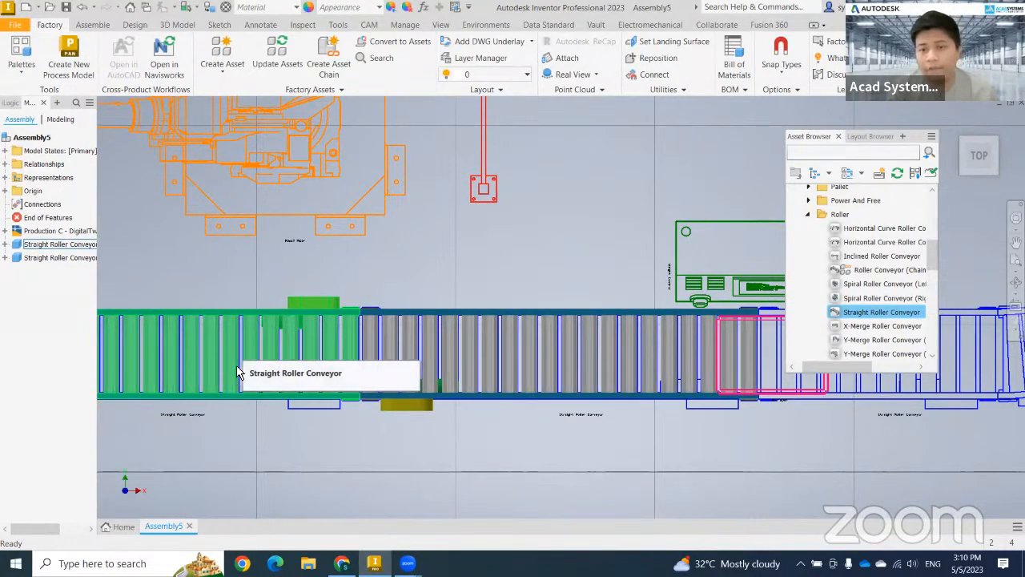
- Place a third Straight Roller Conveyor snapped to the second one's free end, running towards the curved outline, and finish placing
scroll(524, 278, "down", 4)
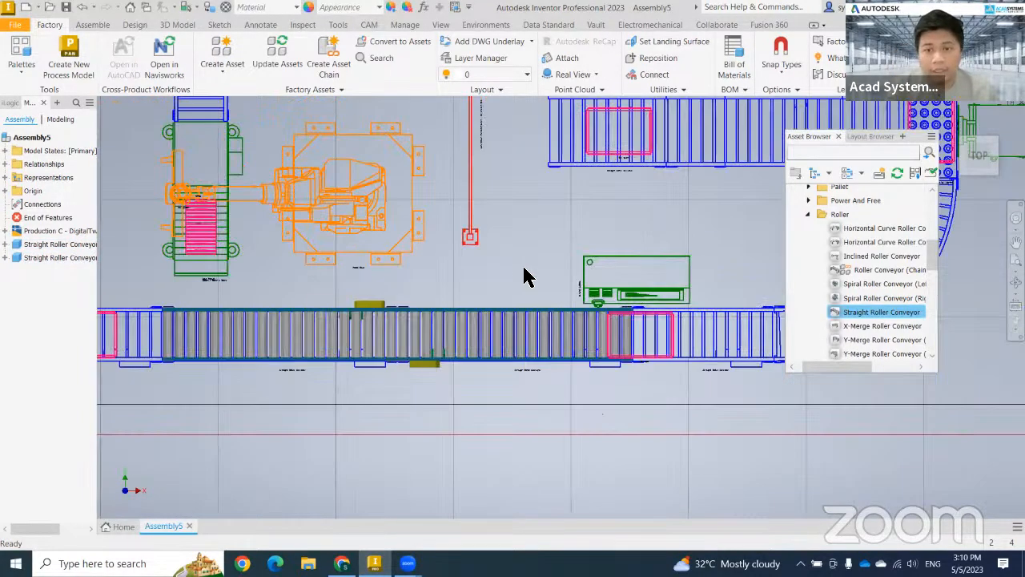
scroll(689, 301, "up", 4)
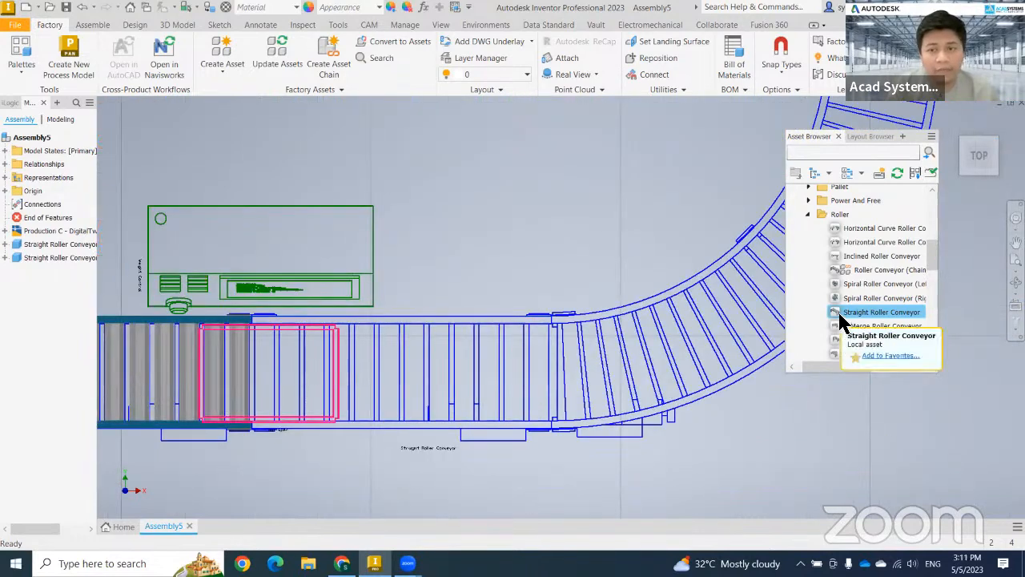
left_click_drag(419, 334, 252, 273)
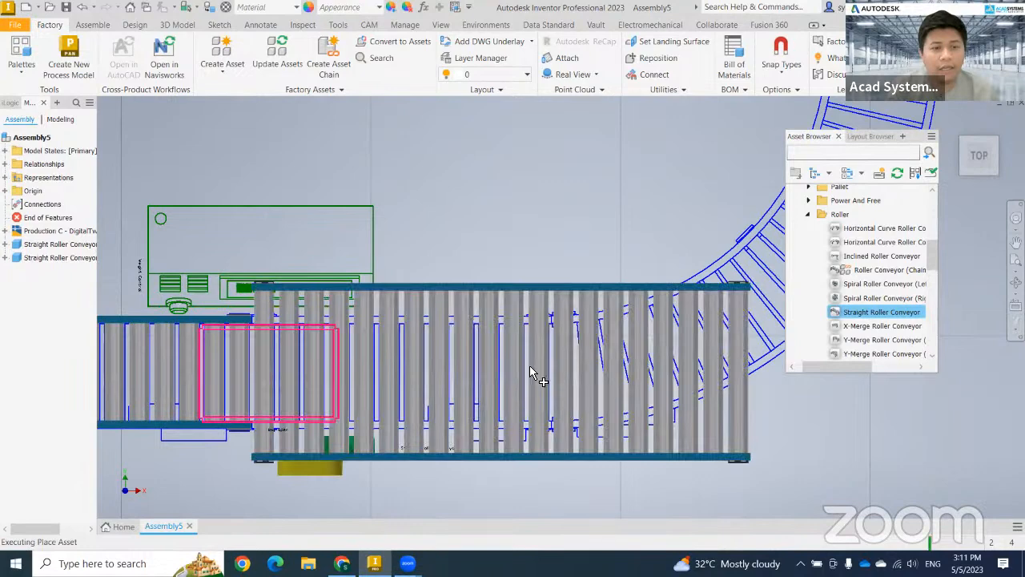
right_click(668, 462)
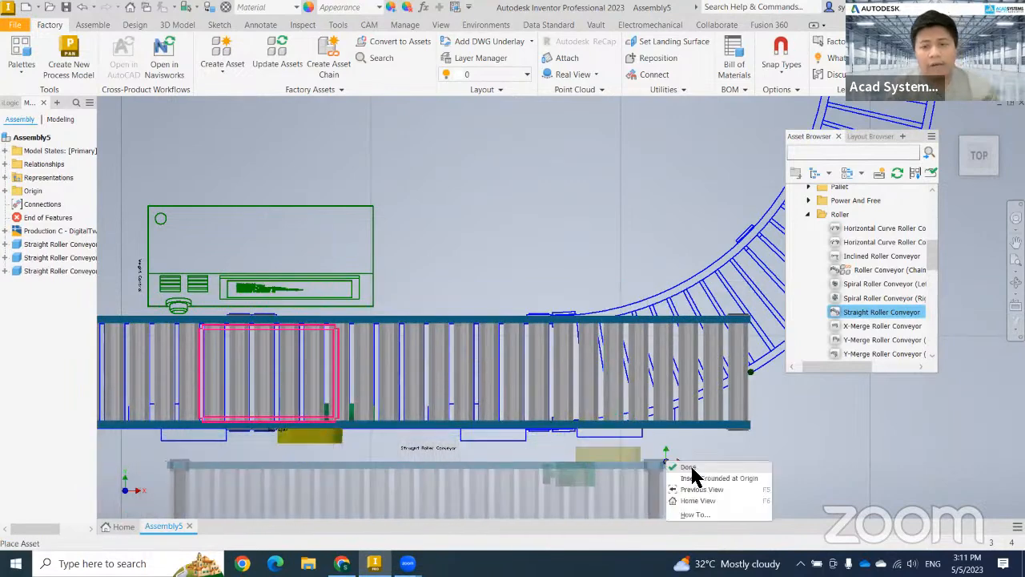
left_click(685, 467)
- Show the Factory Properties of the newly placed third conveyor
left_click(21, 67)
left_click(48, 146)
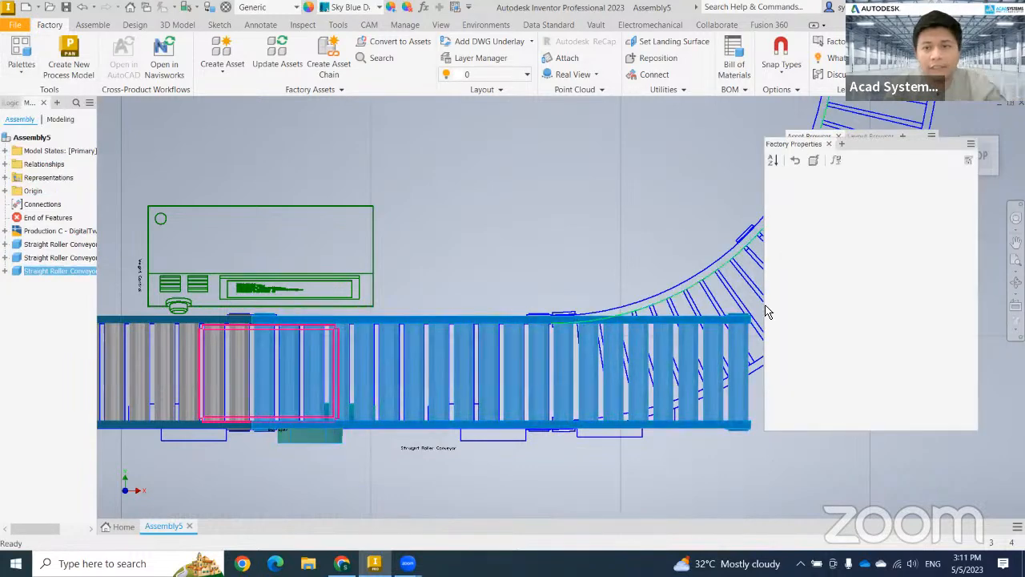
scroll(542, 392, "up", 2)
middle_click_drag(261, 376, 455, 372)
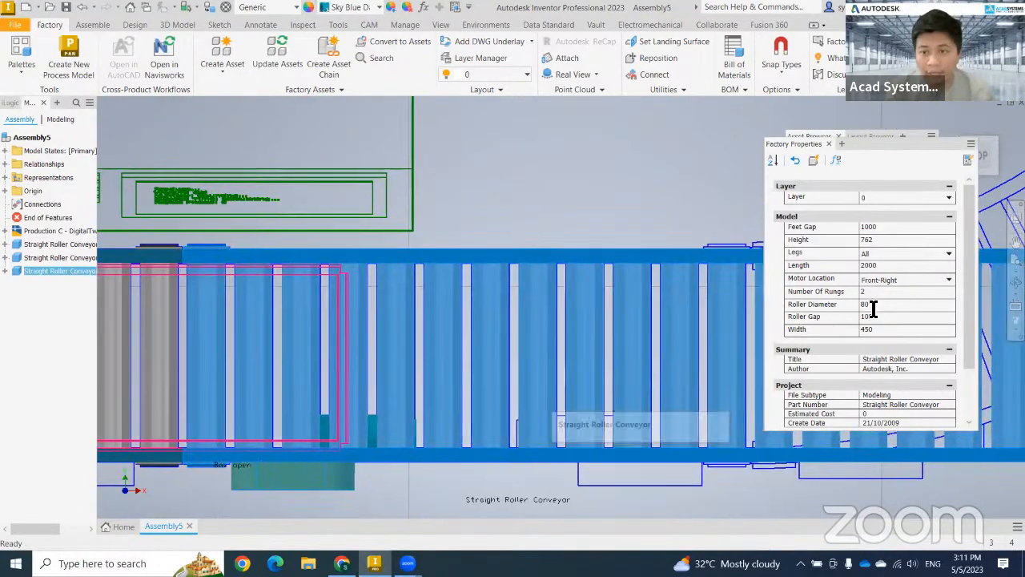
left_click(916, 335)
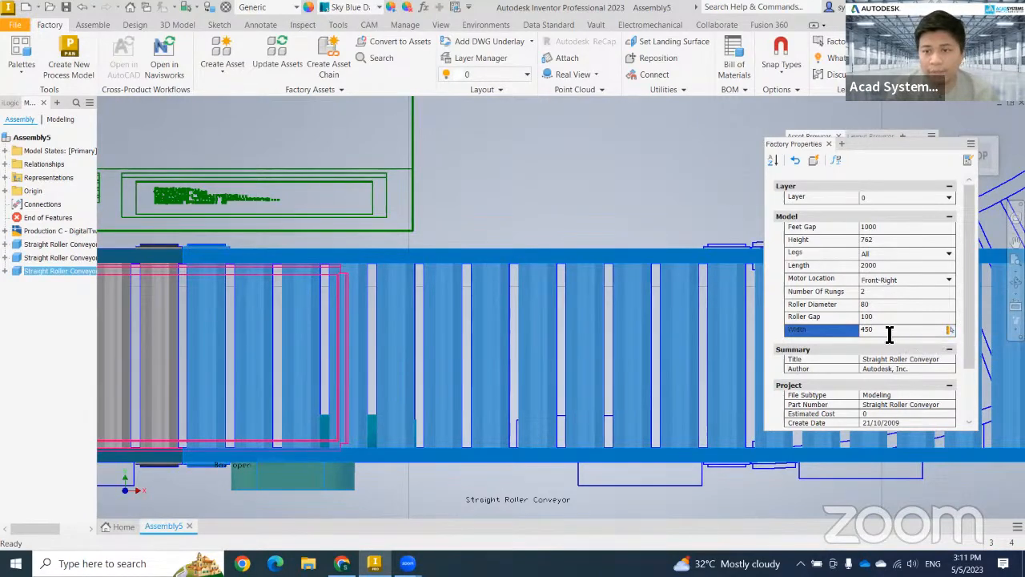
- Try to set the third conveyor's Length by picking two points, starting at its joint with the second conveyor
left_click(871, 267)
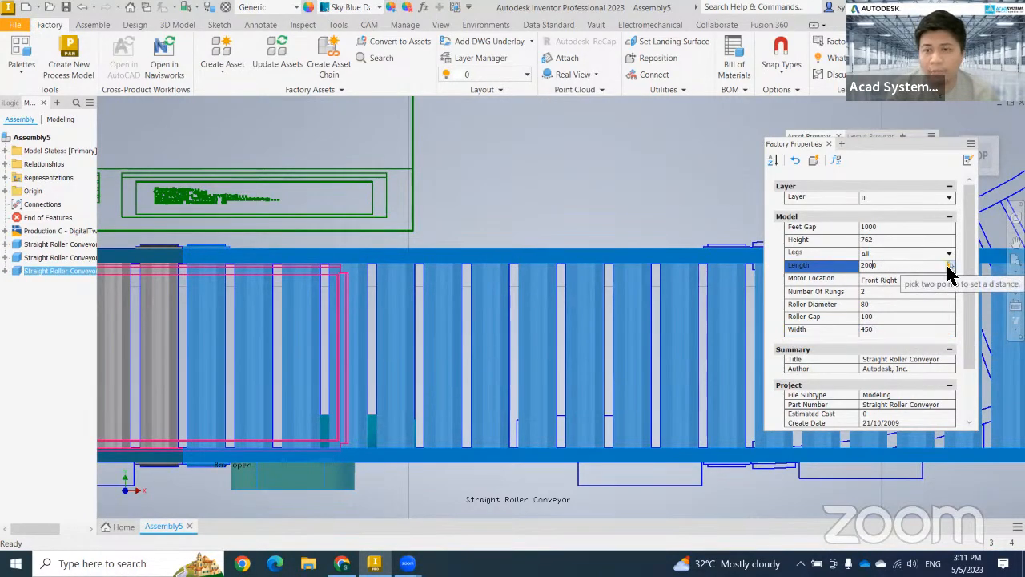
left_click(949, 265)
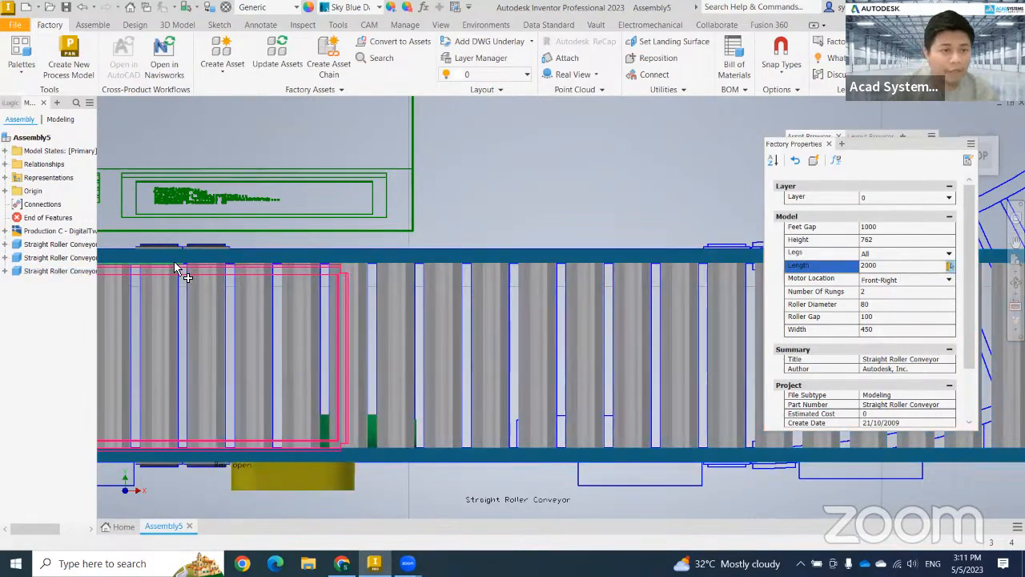
scroll(174, 263, "up", 5)
left_click(163, 243)
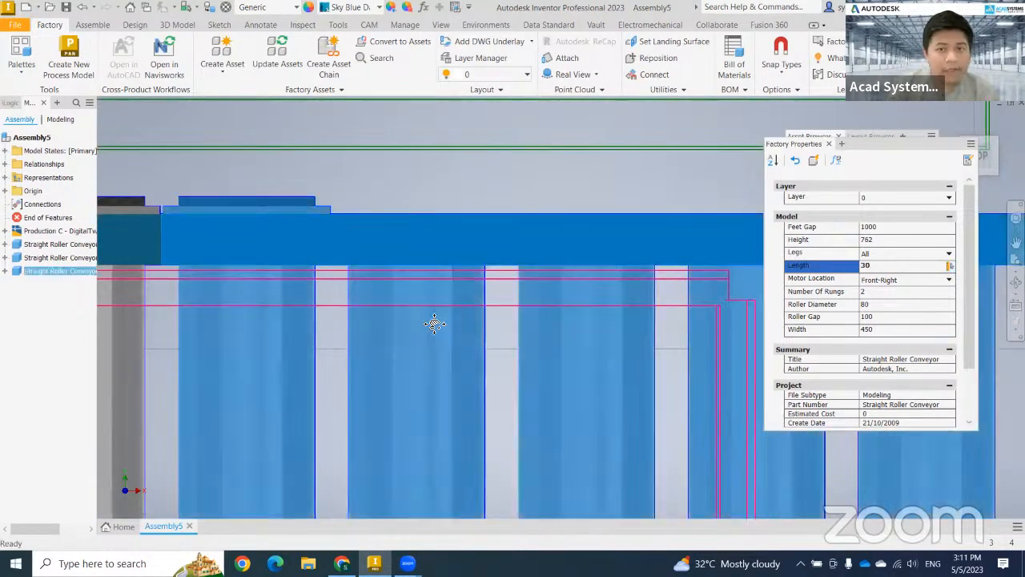
scroll(432, 322, "down", 5)
middle_click_drag(673, 316, 462, 321)
scroll(512, 316, "up", 5)
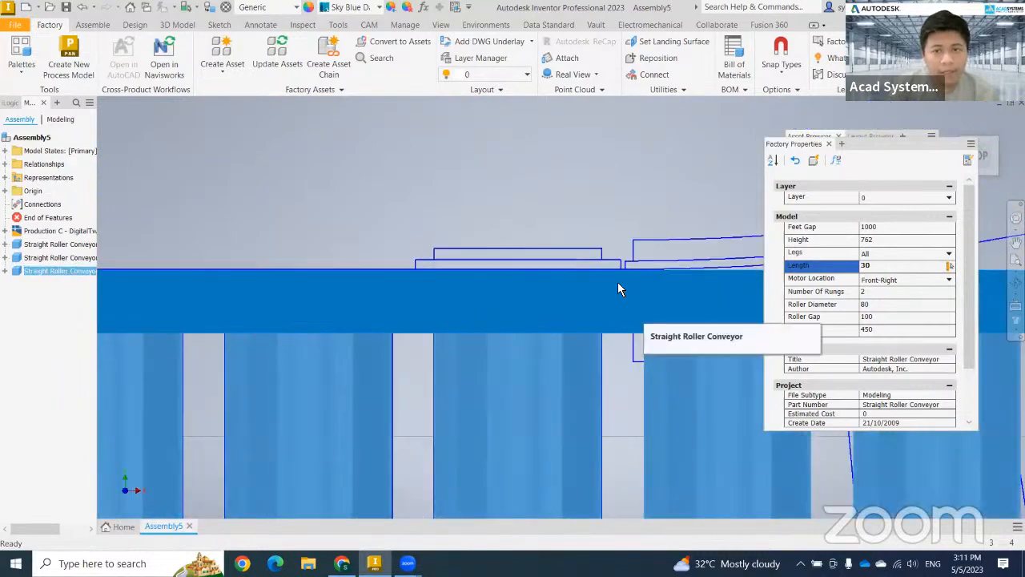
scroll(616, 330, "down", 5)
scroll(617, 305, "up", 6)
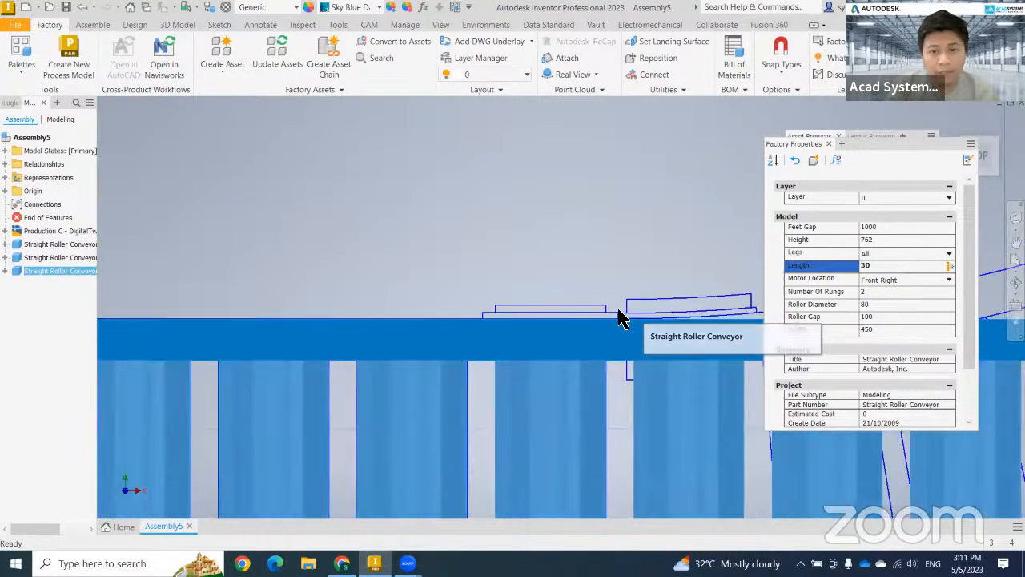
left_click(637, 420)
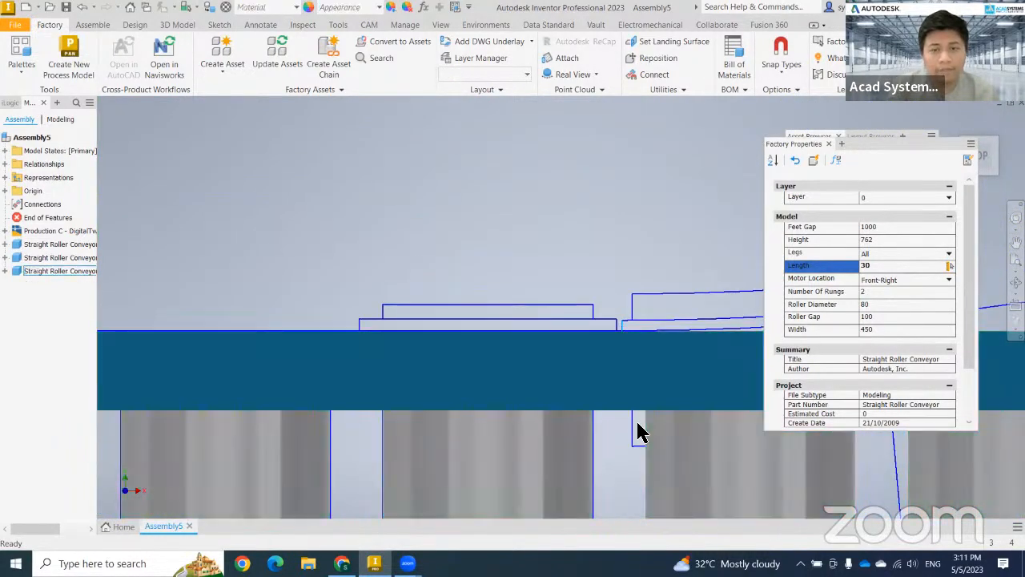
scroll(637, 422, "down", 5)
scroll(637, 429, "down", 8)
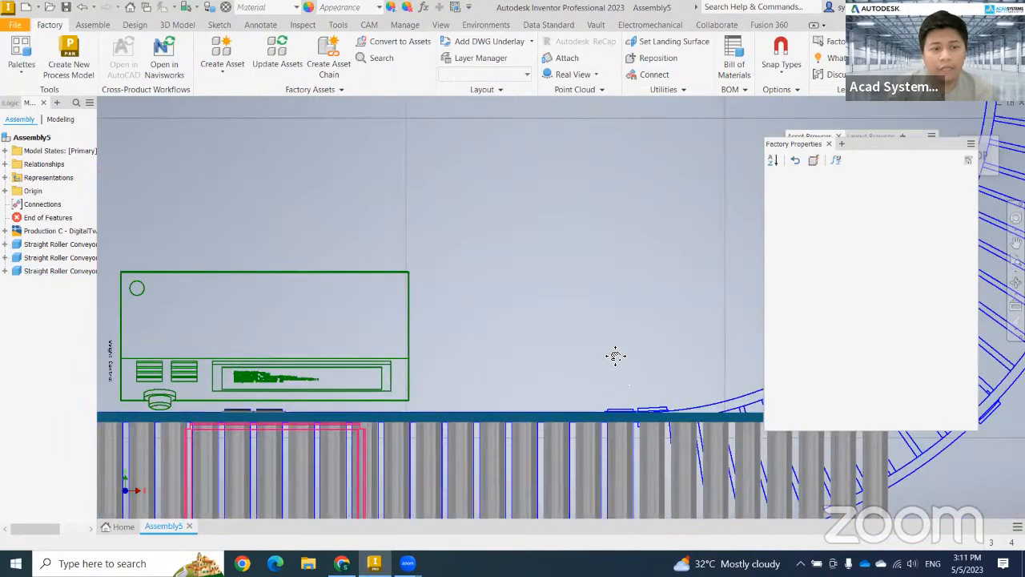
scroll(629, 433, "down", 4)
- Reselect the third conveyor and try again to pick its Length from the conveyor joint to the start of the curved outline
left_click(663, 405)
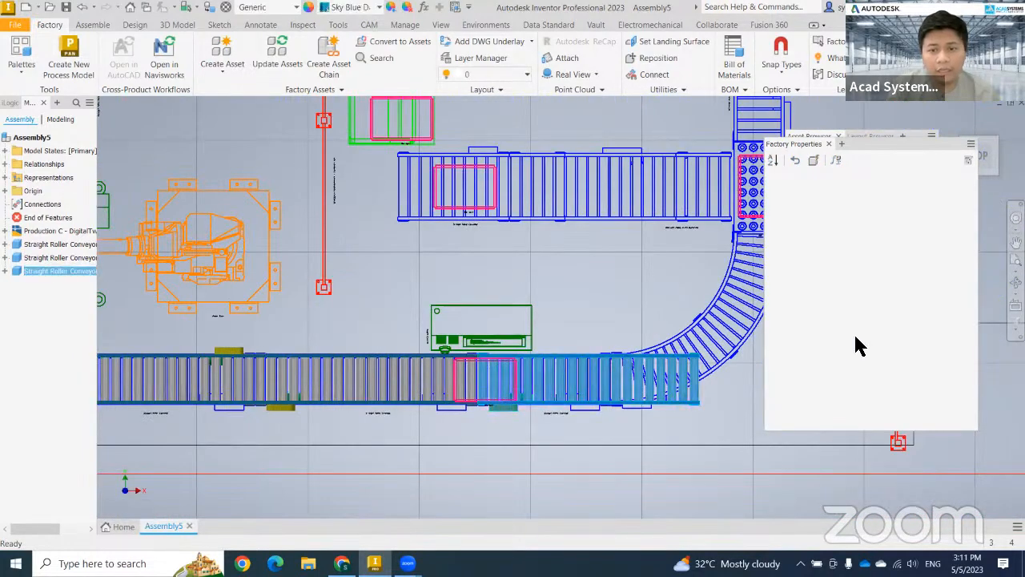
left_click(897, 269)
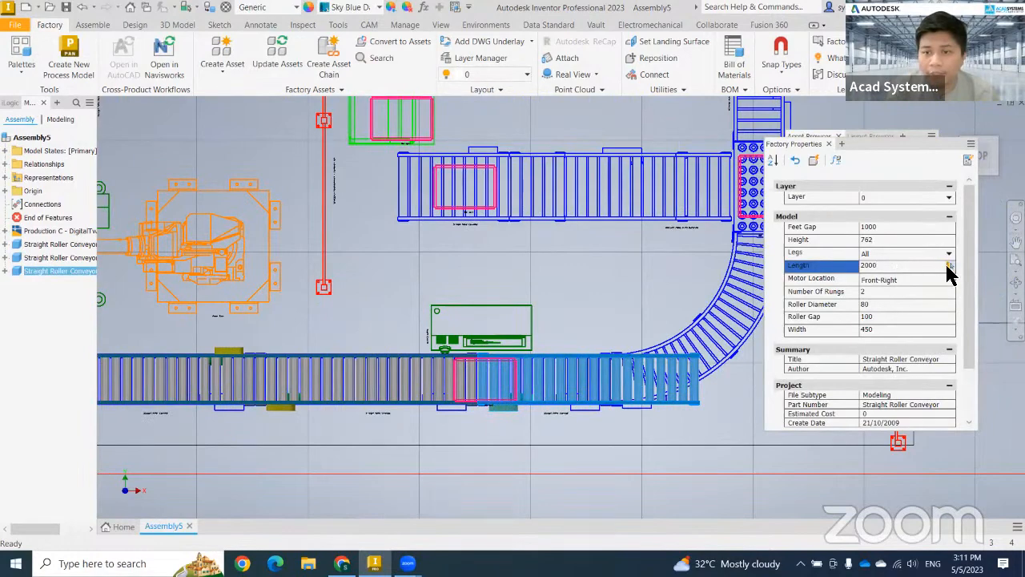
scroll(471, 364, "up", 6)
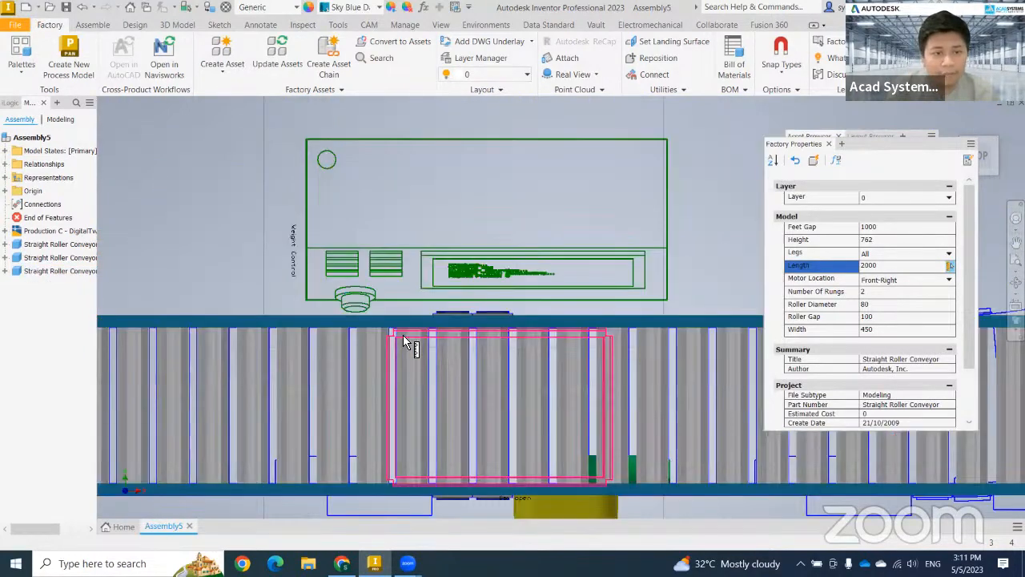
scroll(403, 343, "down", 2)
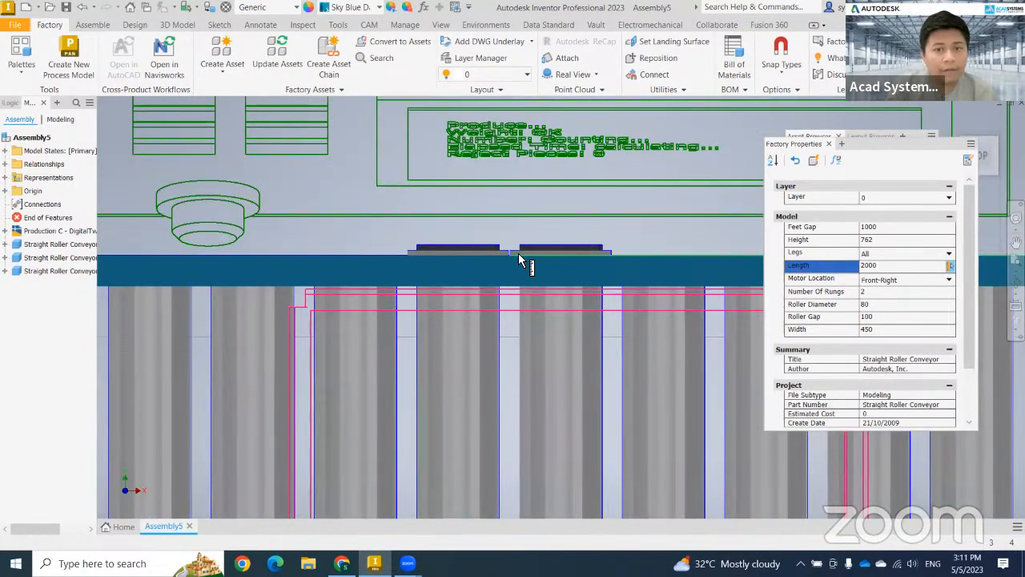
scroll(510, 248, "up", 2)
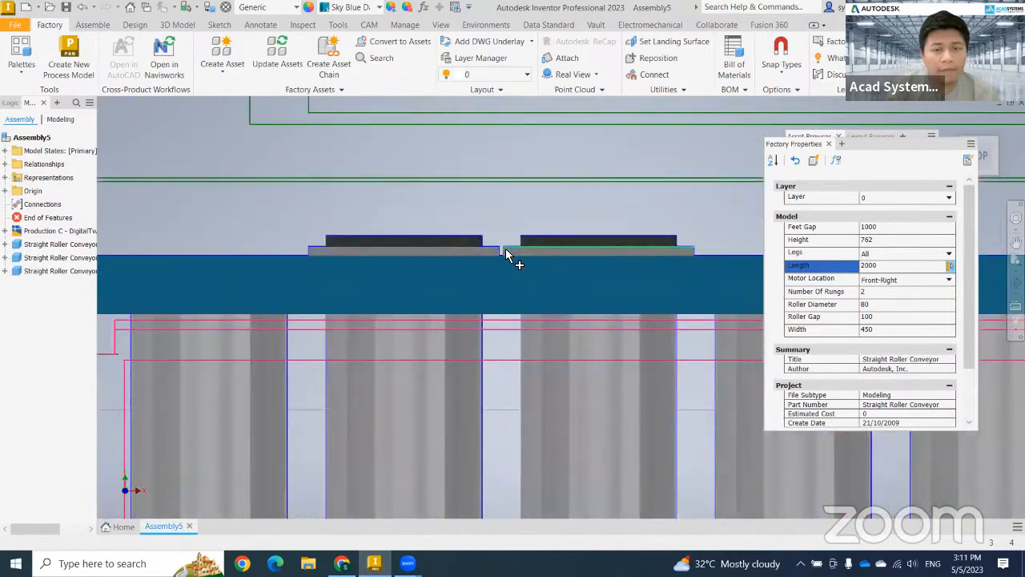
scroll(592, 314, "down", 5)
middle_click_drag(705, 316, 295, 317)
scroll(480, 315, "up", 4)
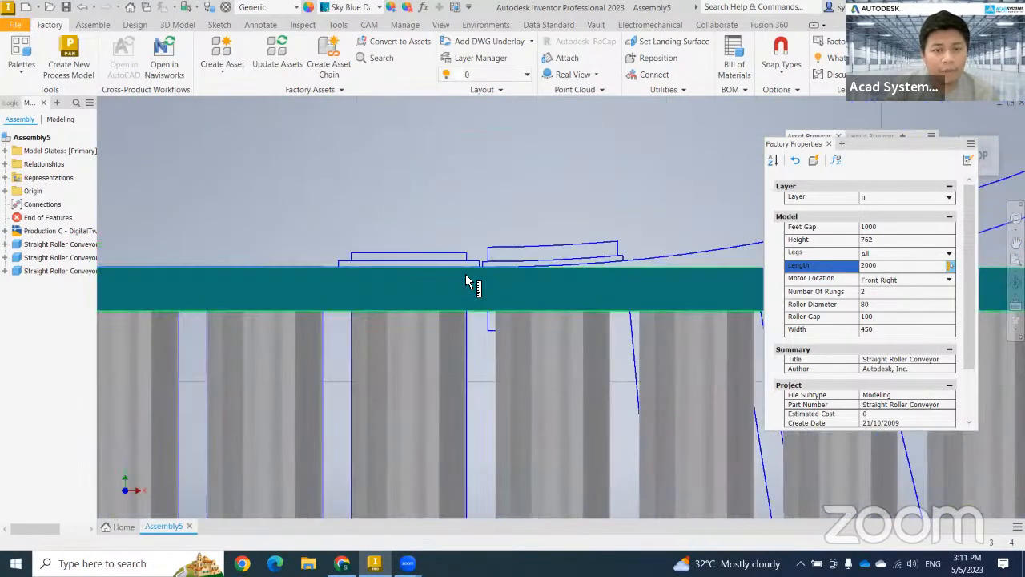
scroll(469, 281, "up", 3)
middle_click_drag(493, 274, 534, 309)
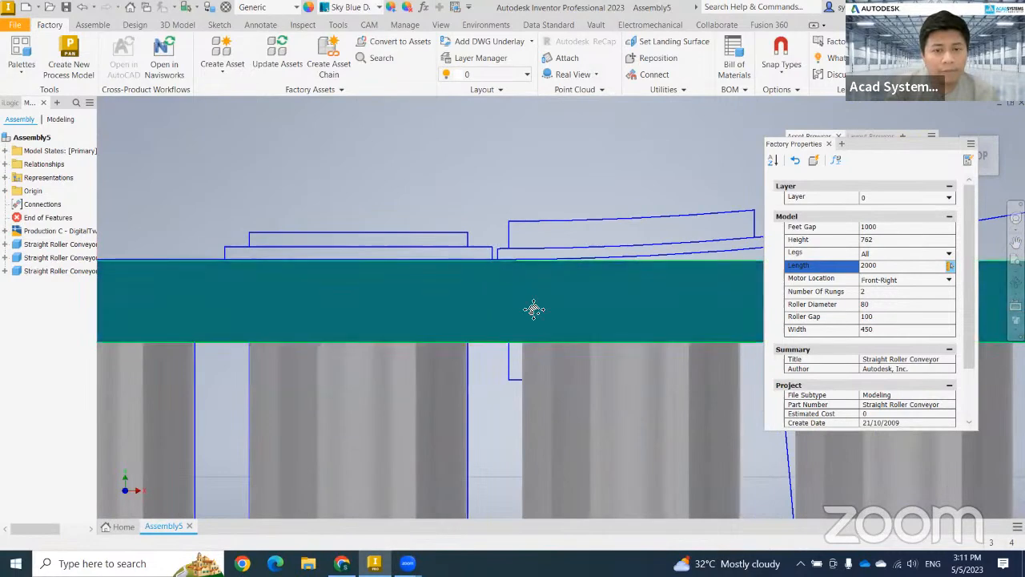
scroll(535, 321, "up", 2)
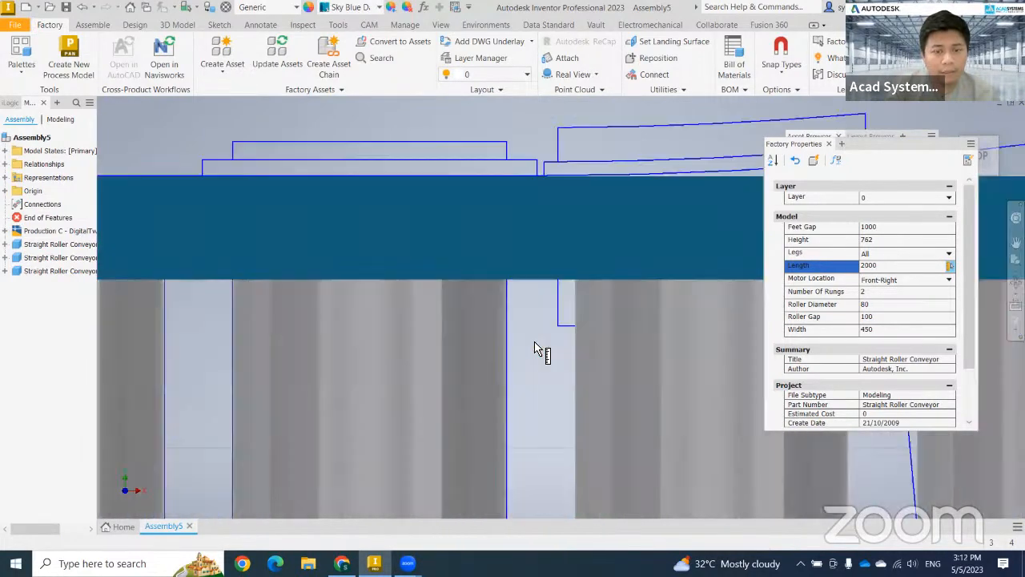
middle_click_drag(541, 350, 491, 266)
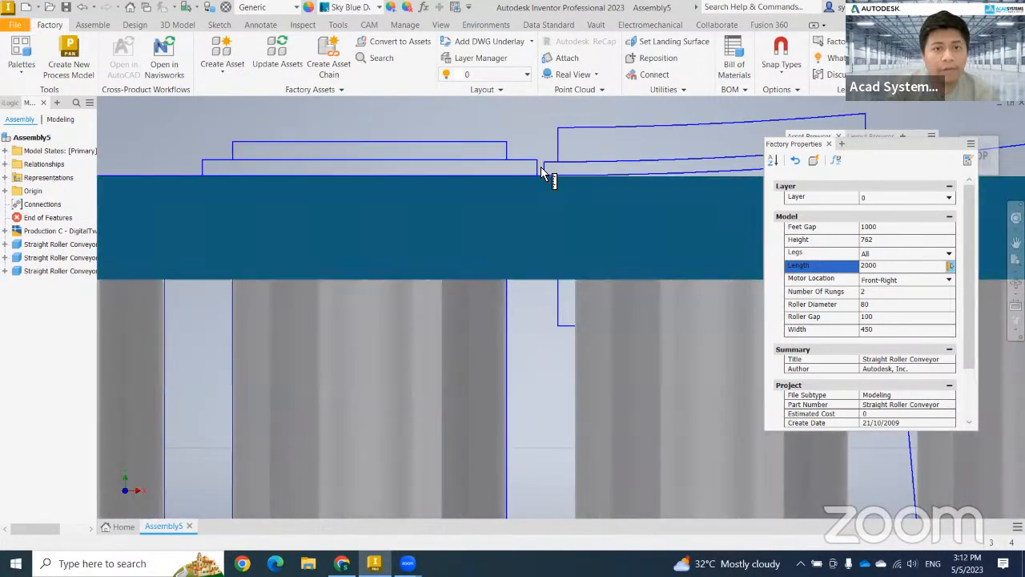
scroll(538, 277, "down", 5)
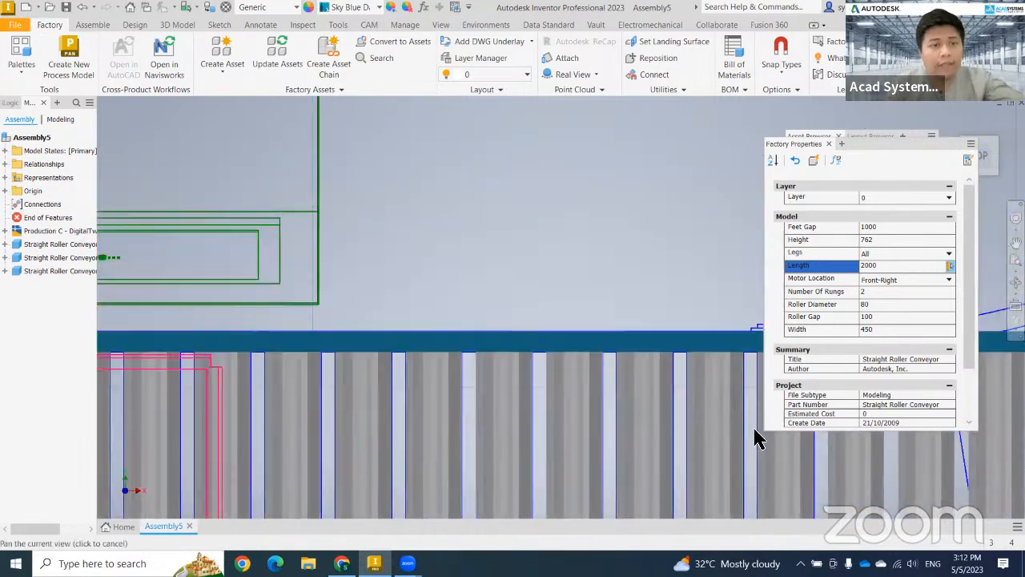
scroll(247, 380, "up", 5)
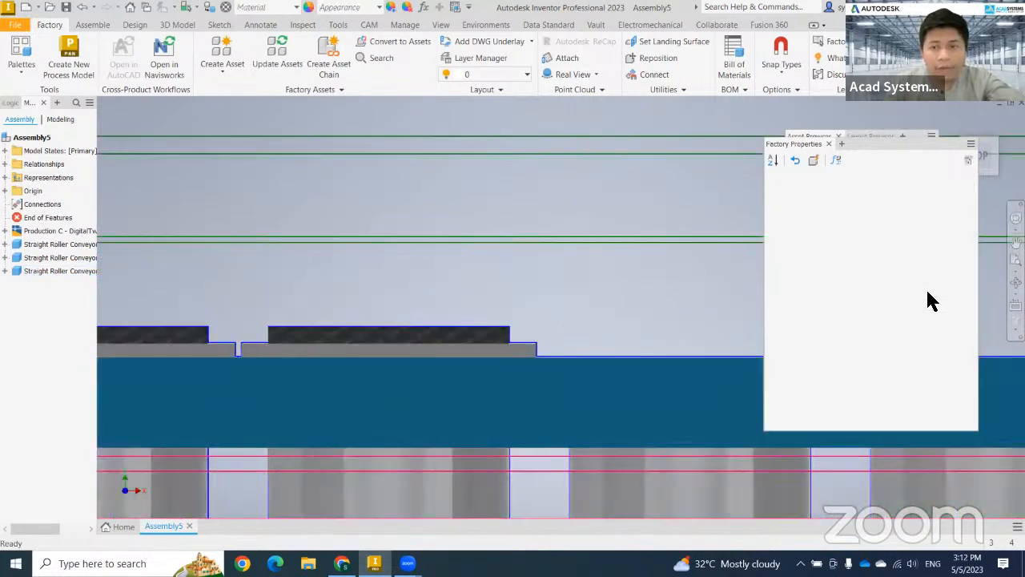
scroll(319, 420, "down", 3)
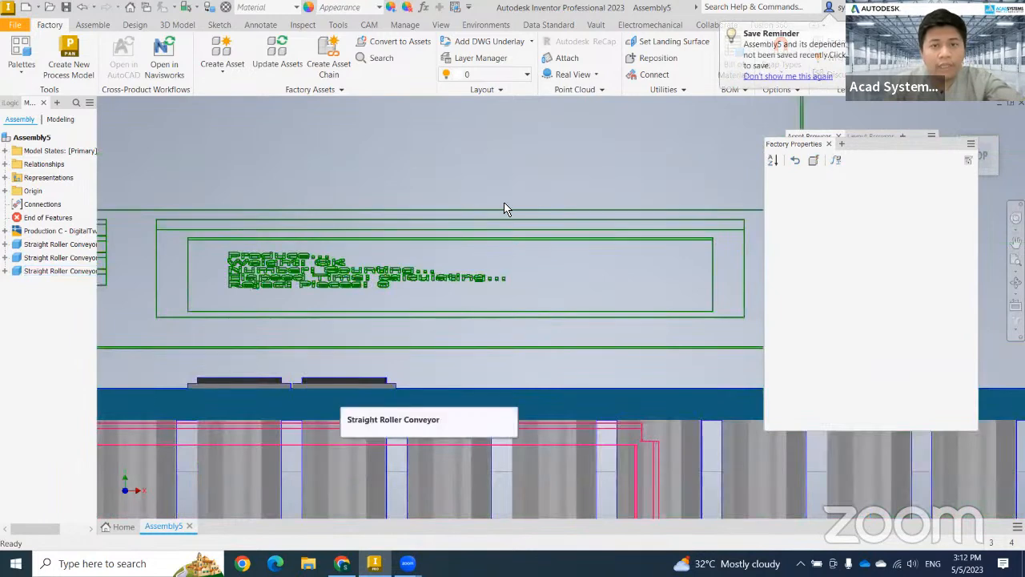
- Dock the Factory Properties together with the Asset Browser and bring the Asset Browser's roller conveyor list back to the front
scroll(454, 327, "down", 5)
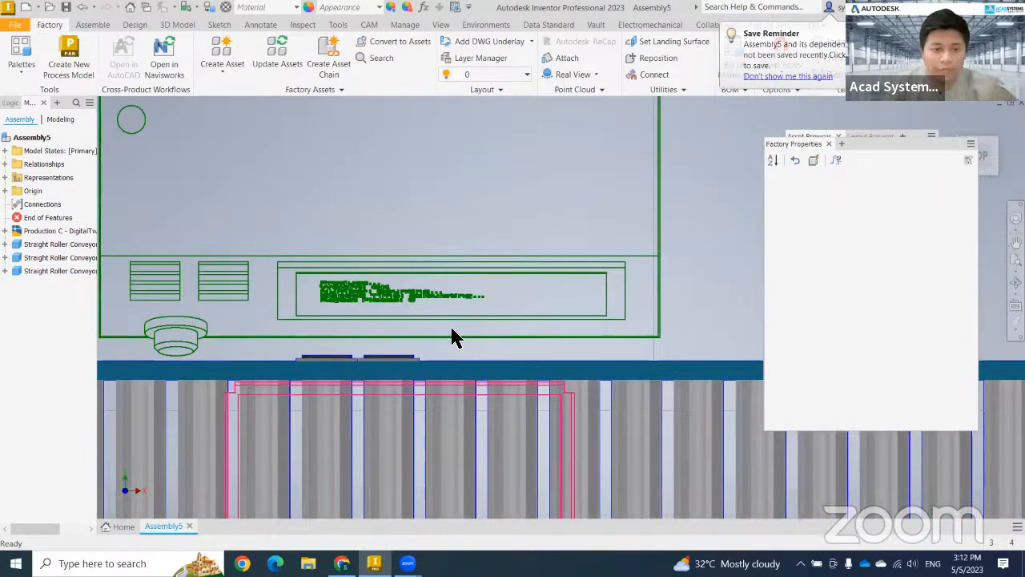
scroll(443, 393, "down", 4)
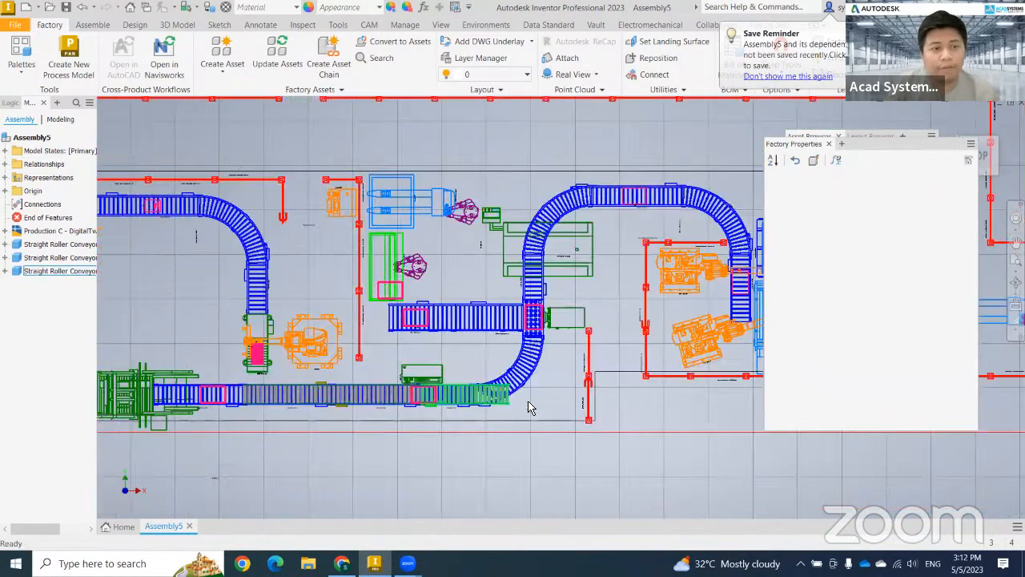
middle_click_drag(284, 381, 418, 297)
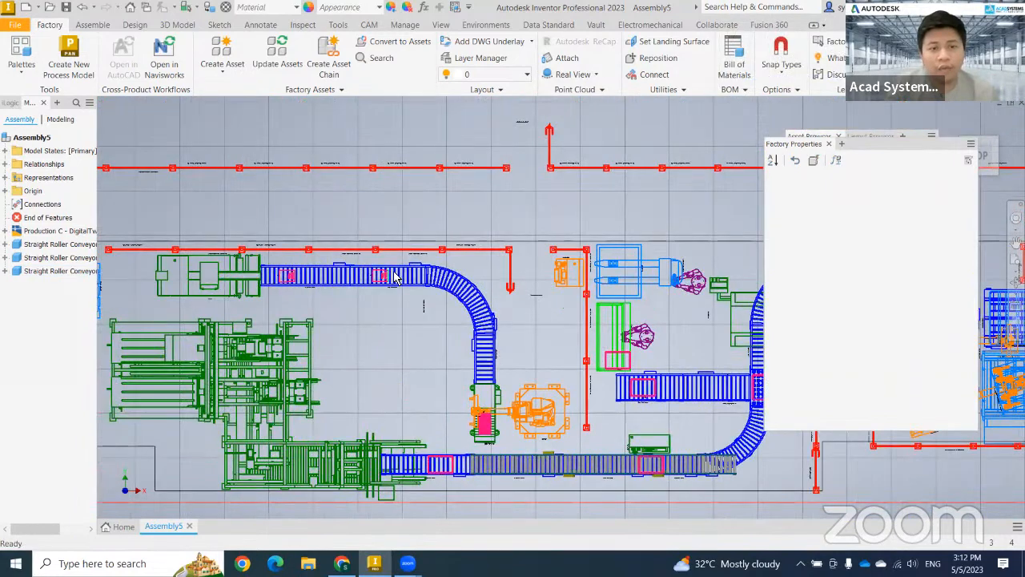
left_click_drag(818, 144, 857, 136)
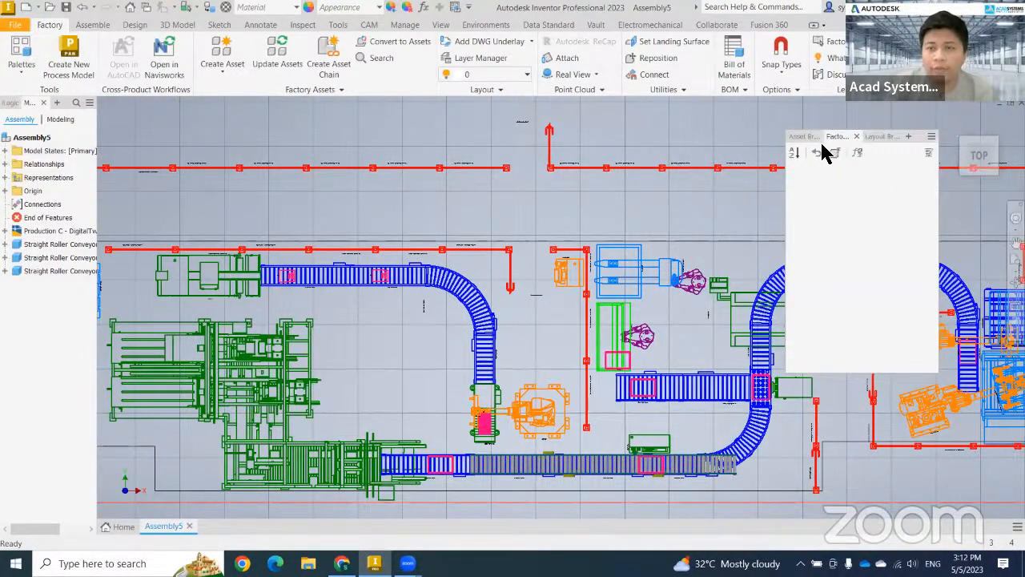
left_click(801, 137)
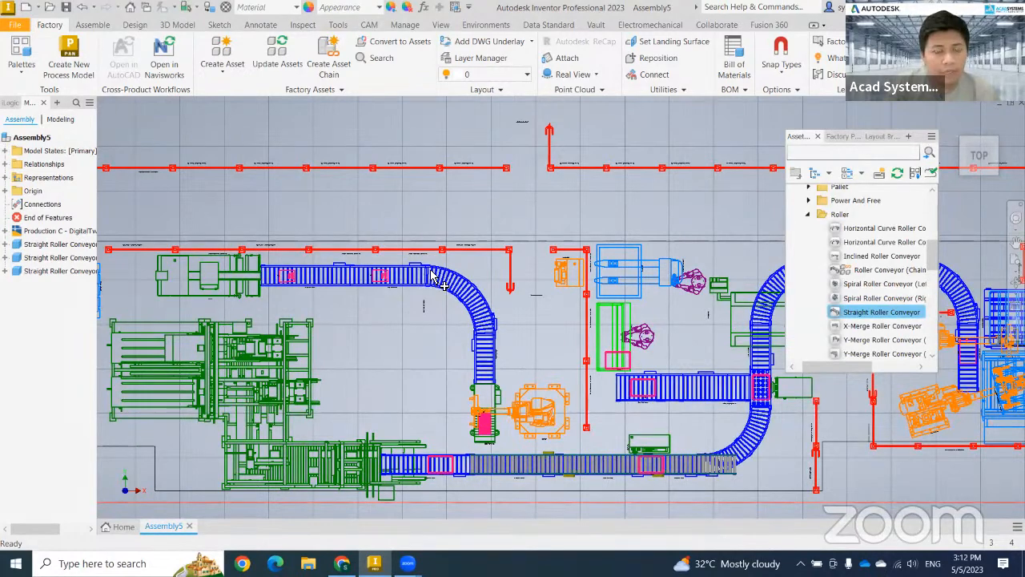
- Place another Straight Roller Conveyor with its end snapped to the start of the upper-left curved conveyor outline, keeping its default orientation
scroll(588, 229, "up", 10)
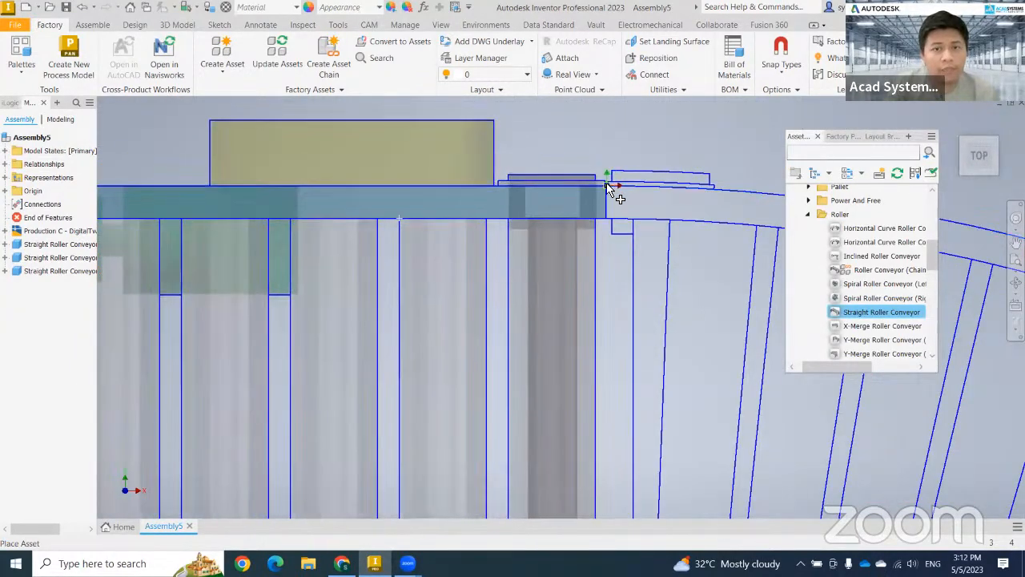
left_click(609, 189)
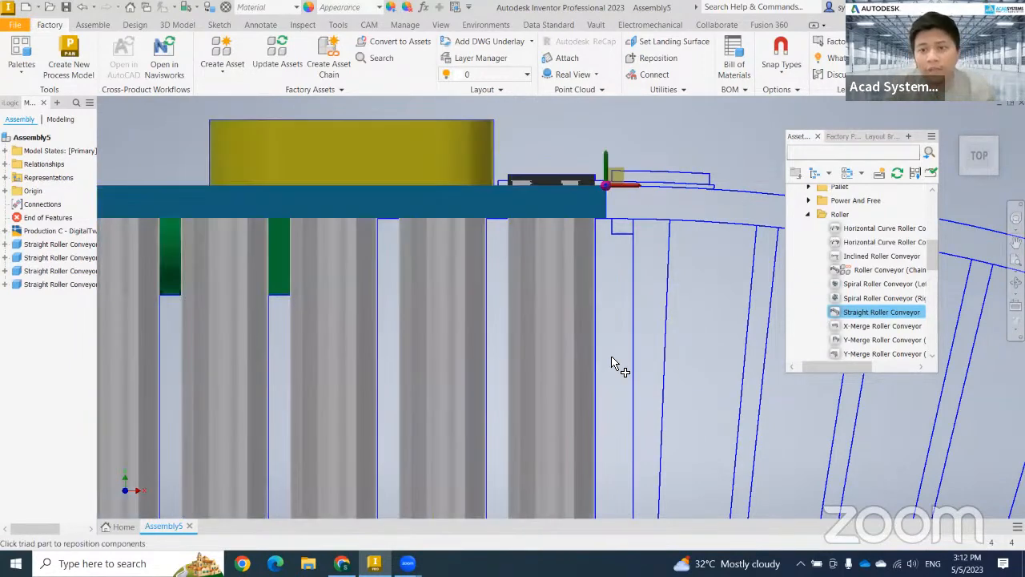
right_click(664, 366)
left_click(682, 371)
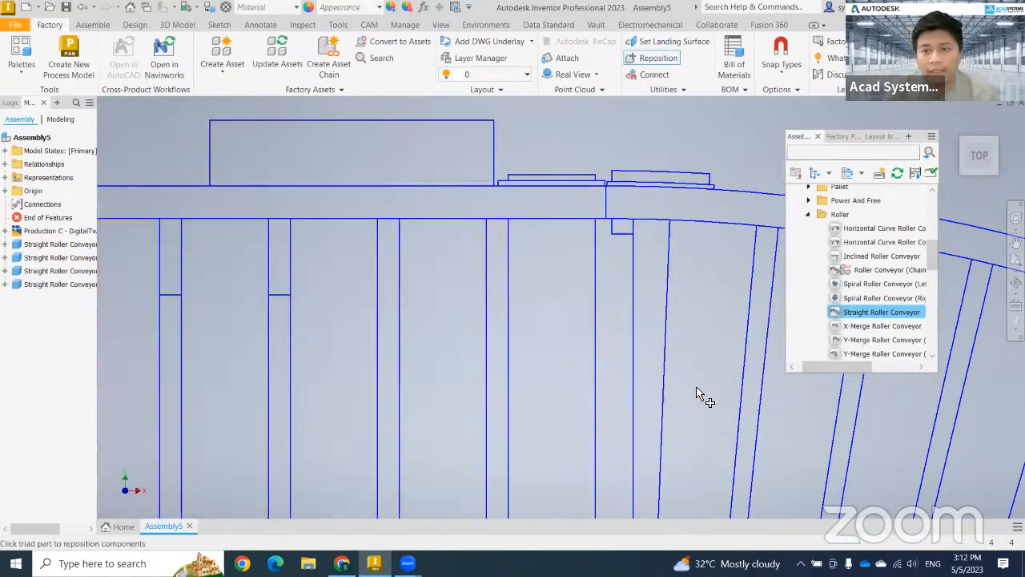
scroll(689, 388, "down", 5)
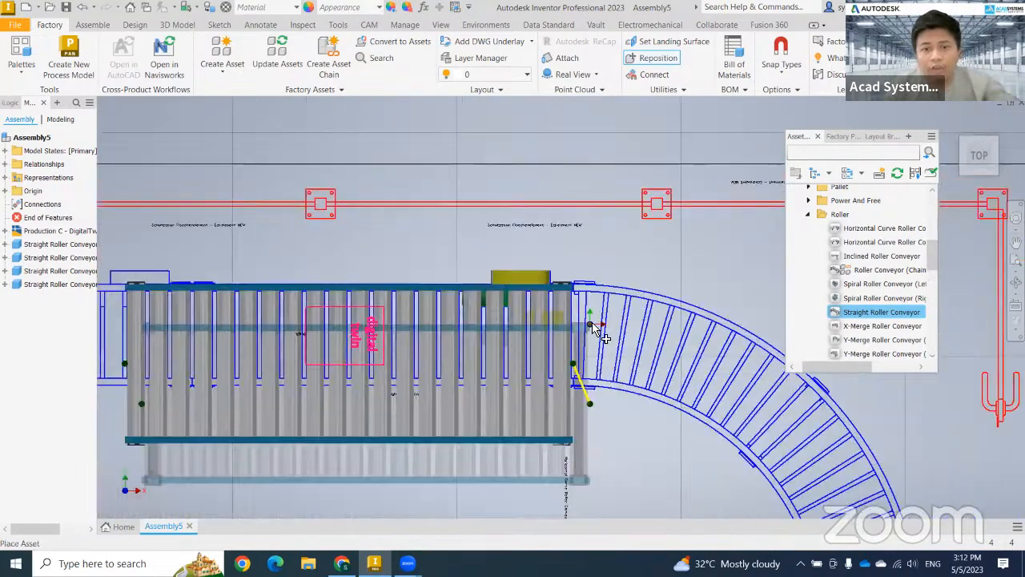
key("Escape")
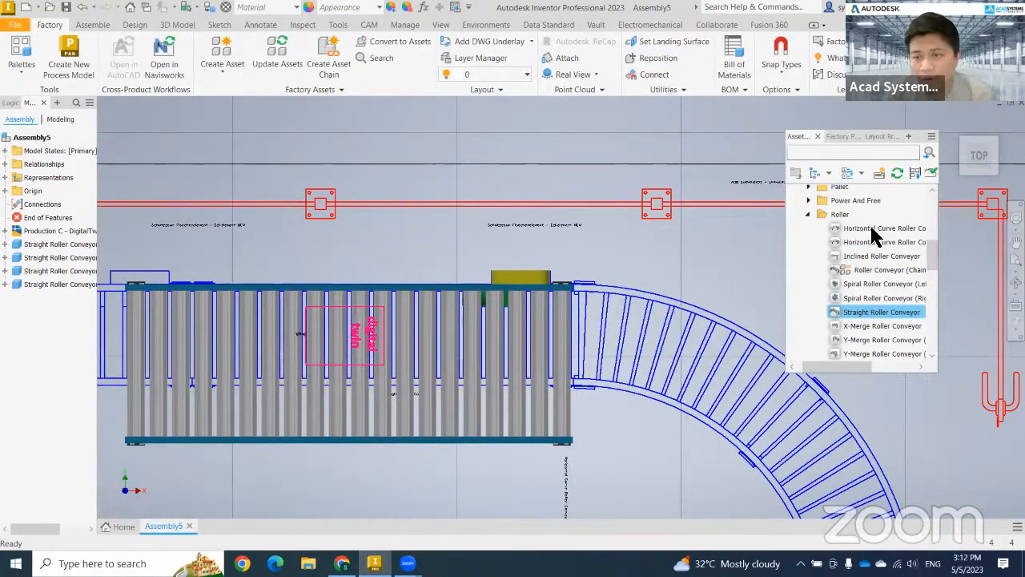
- Place a Horizontal Curve Roller Conveyor snapped to the end of the new straight conveyor, following the curved outline
left_click(871, 228)
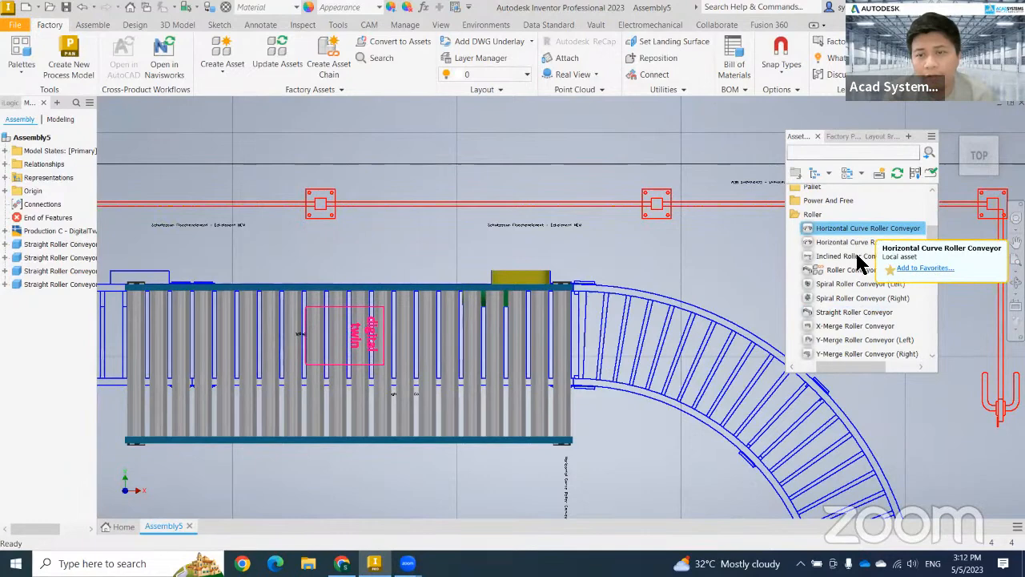
left_click_drag(866, 363, 848, 377)
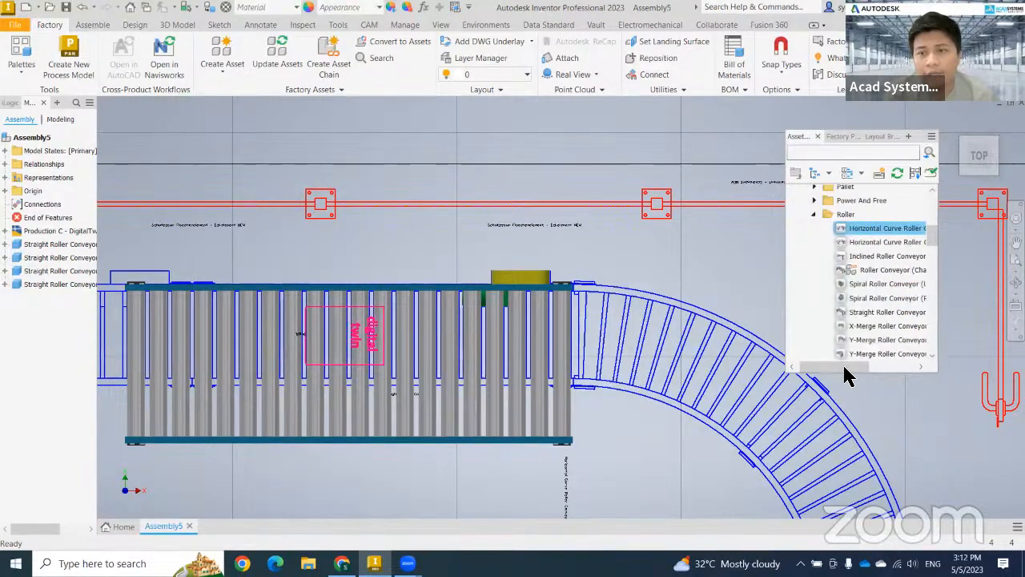
double_click(865, 232)
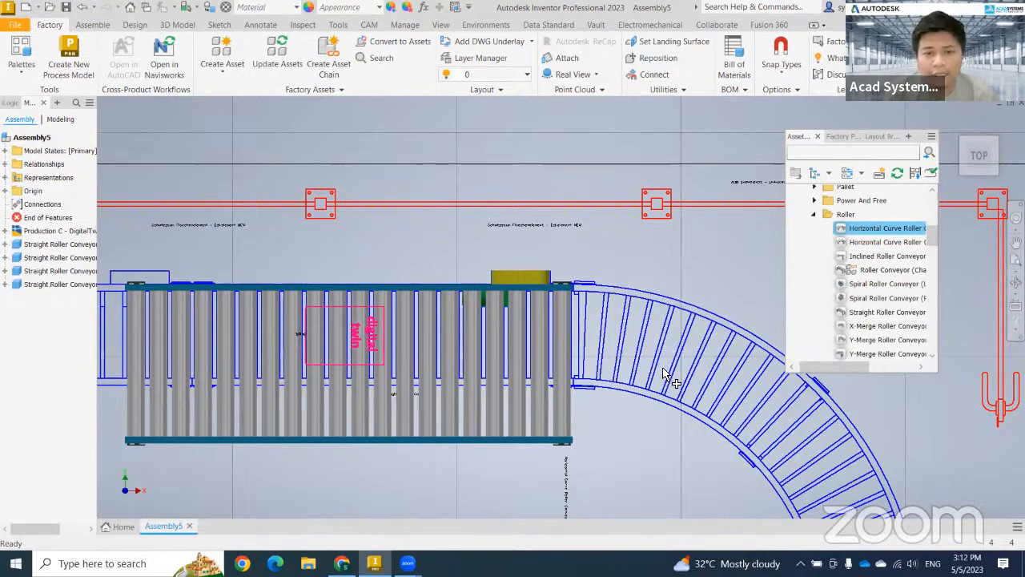
middle_click_drag(574, 271, 528, 231)
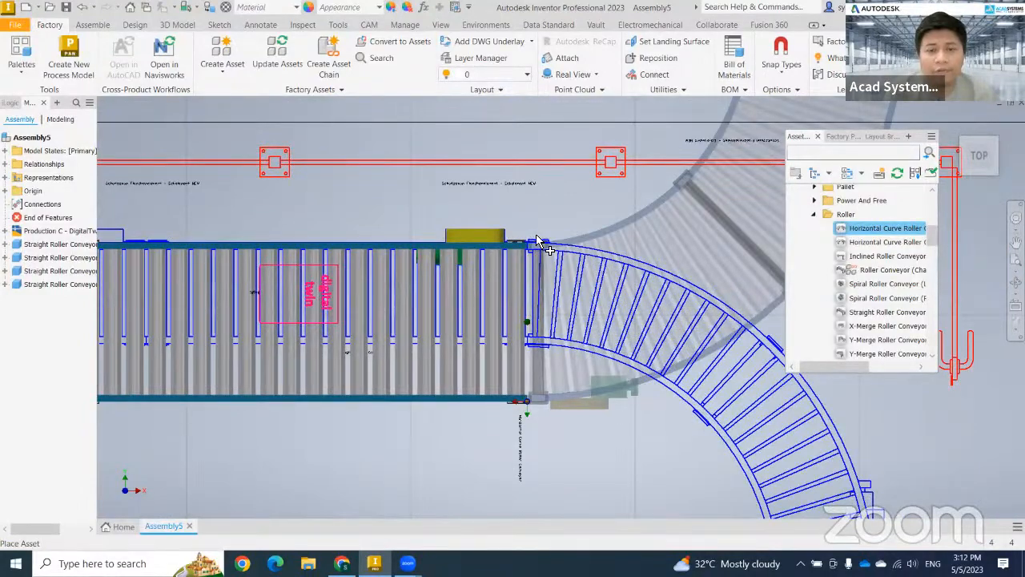
left_click(536, 234)
middle_click_drag(580, 241, 489, 332)
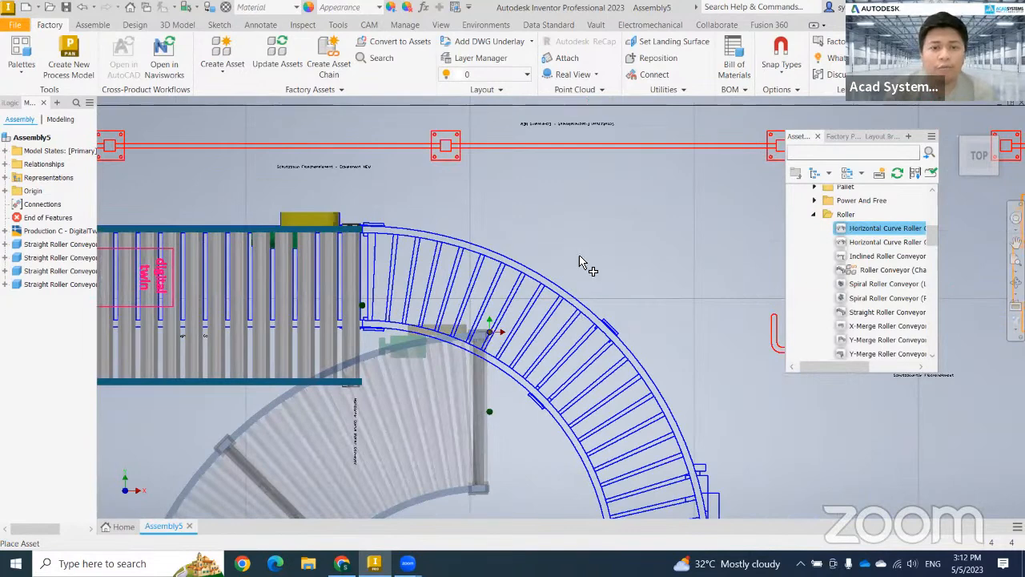
scroll(589, 232, "up", 5)
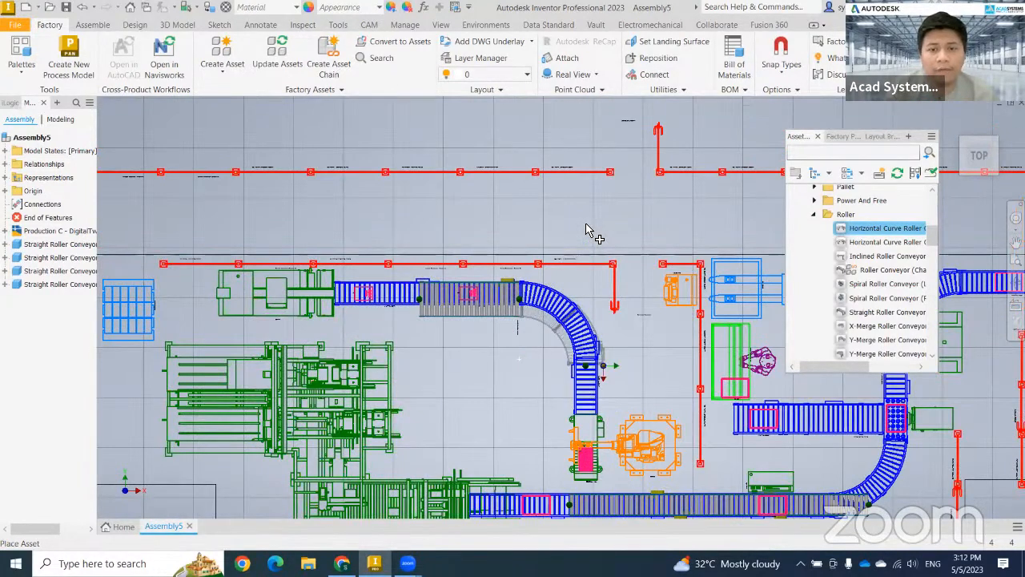
left_click(587, 231)
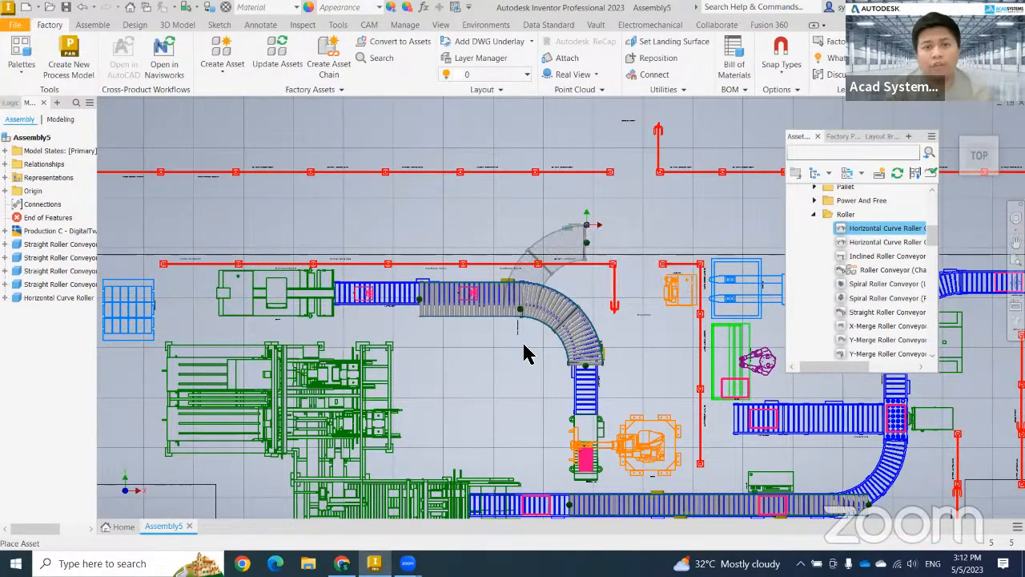
key("Escape")
scroll(522, 368, "down", 5)
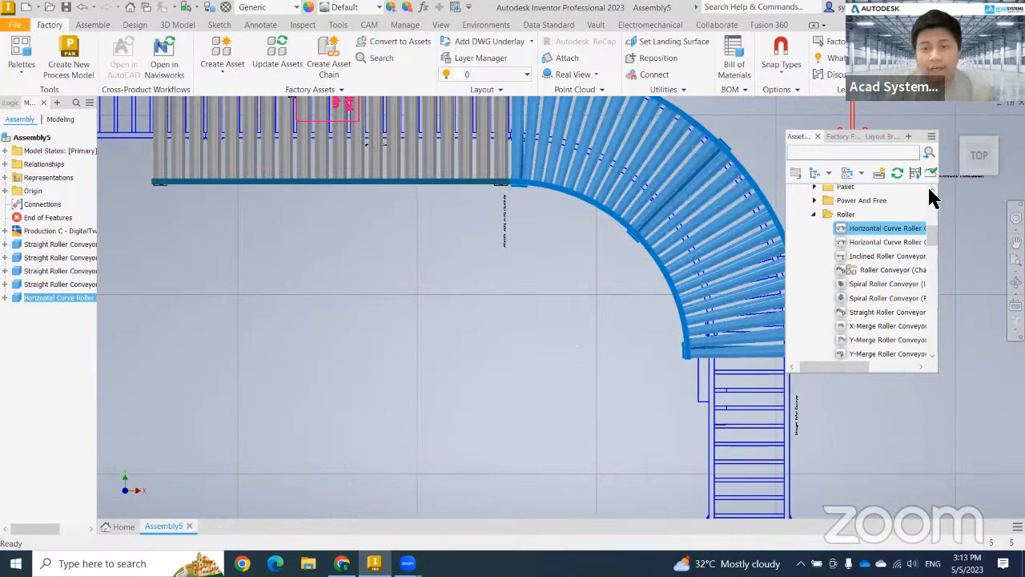
- Read the label beside the blue pallet outline and collapse the Roller and Conveyor folders in the asset library
left_click(812, 211)
scroll(521, 348, "up", 5)
scroll(350, 336, "down", 5)
scroll(328, 335, "down", 6)
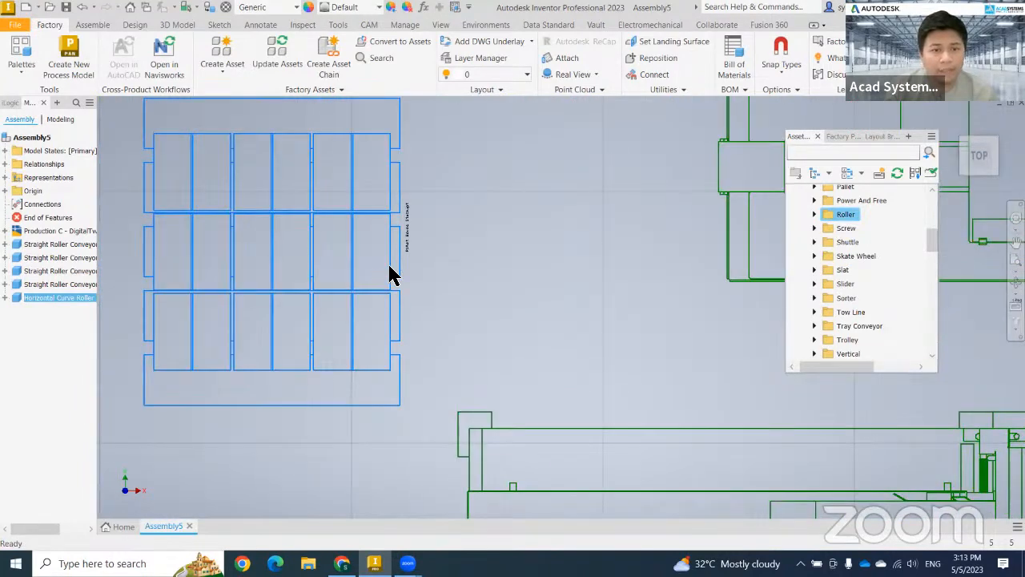
scroll(439, 352, "down", 3)
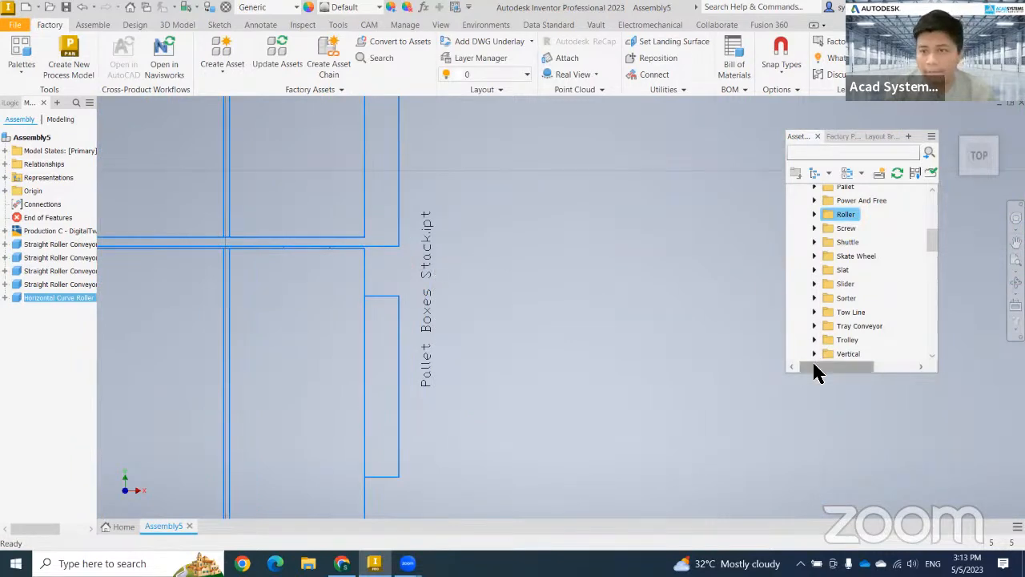
left_click_drag(817, 366, 778, 369)
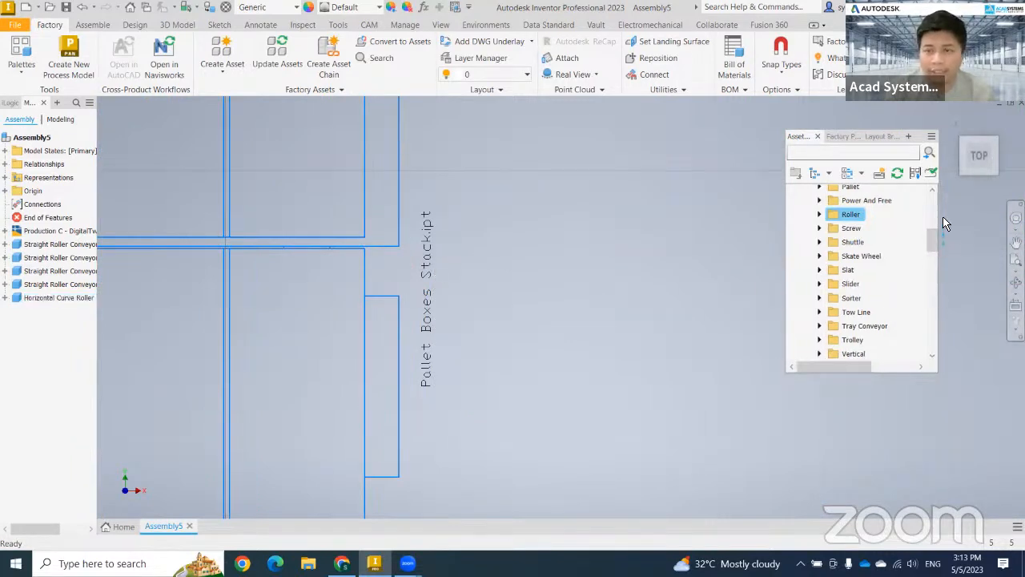
left_click_drag(934, 241, 932, 205)
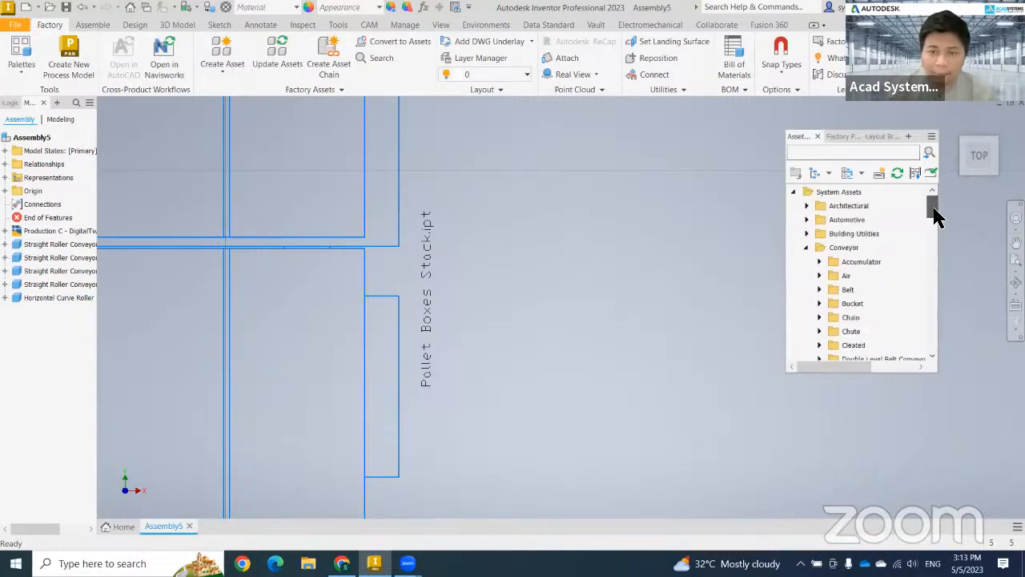
left_click(805, 247)
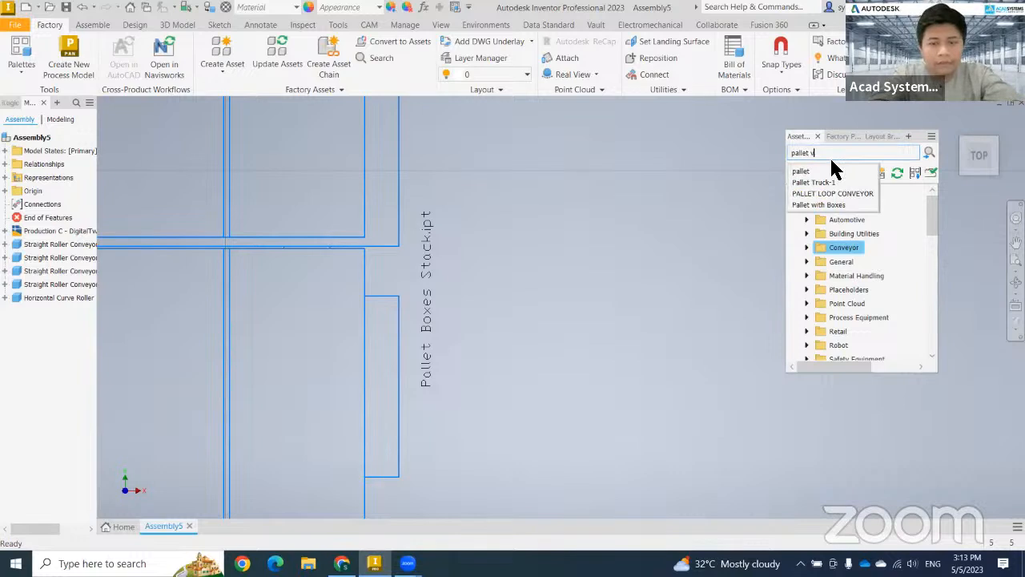
- Search the asset library for "pallet boxes" and place one Pallet Boxes Stack on the lower-left corner of the blue pallet outline
type("xes")
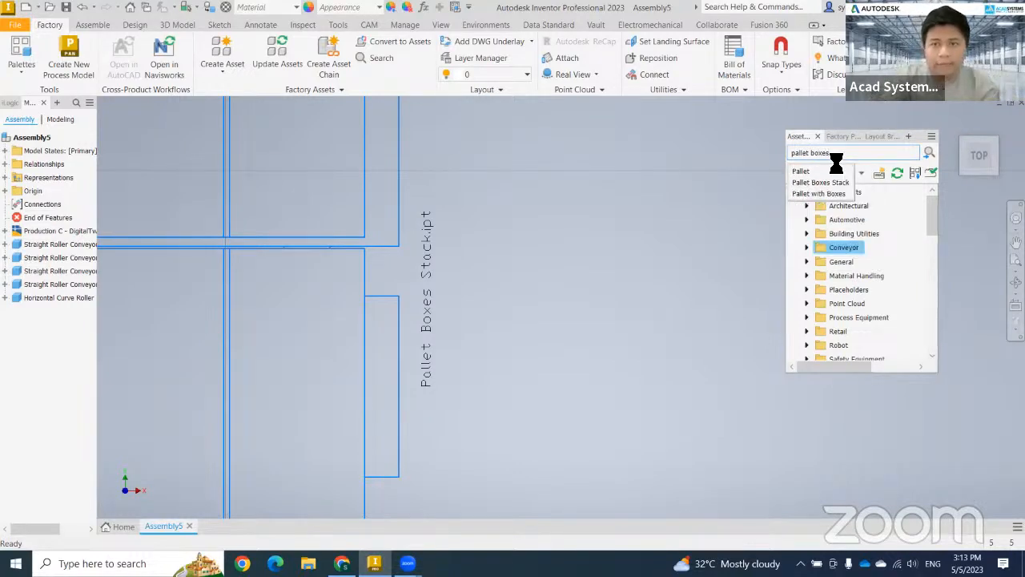
key("Return")
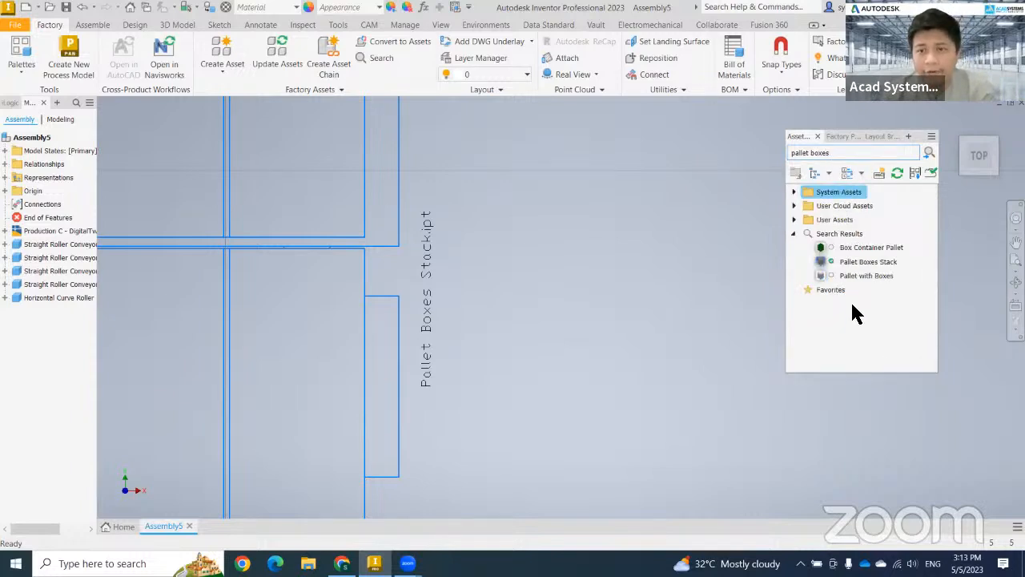
mouse_move(873, 264)
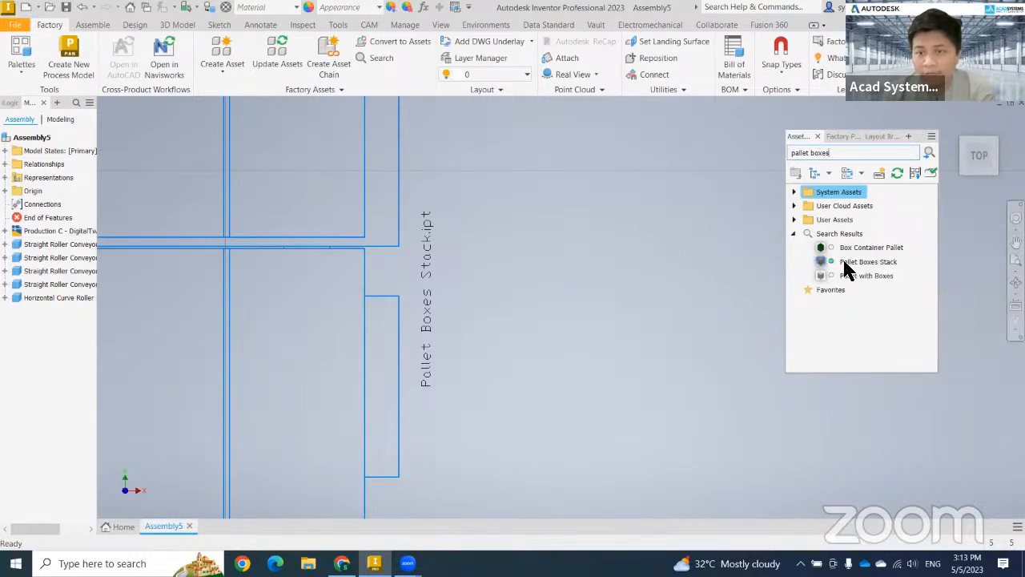
left_click_drag(857, 267, 513, 301)
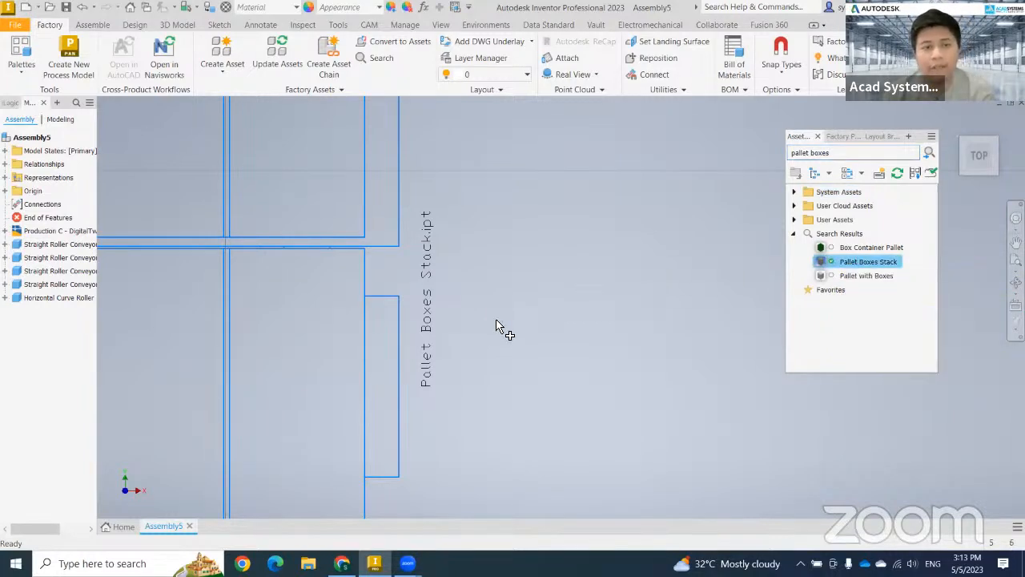
scroll(497, 329, "down", 4)
scroll(496, 328, "down", 3)
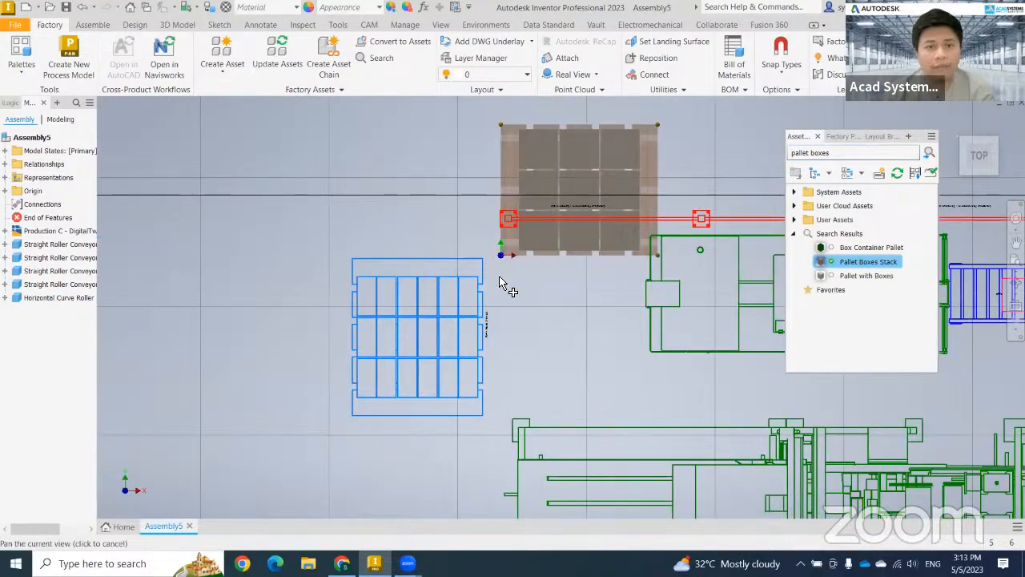
left_click(354, 433)
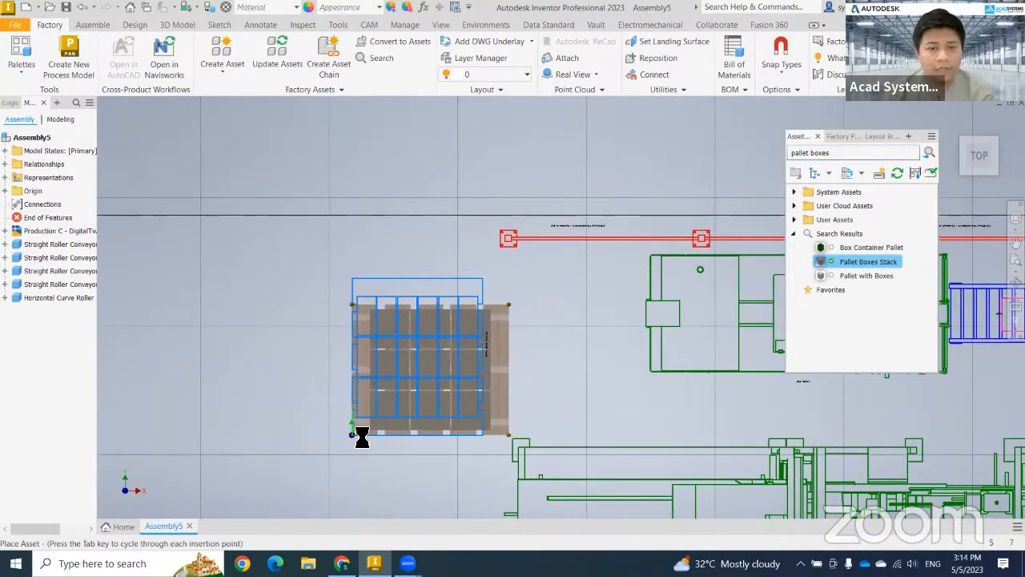
right_click(526, 394)
left_click(533, 400)
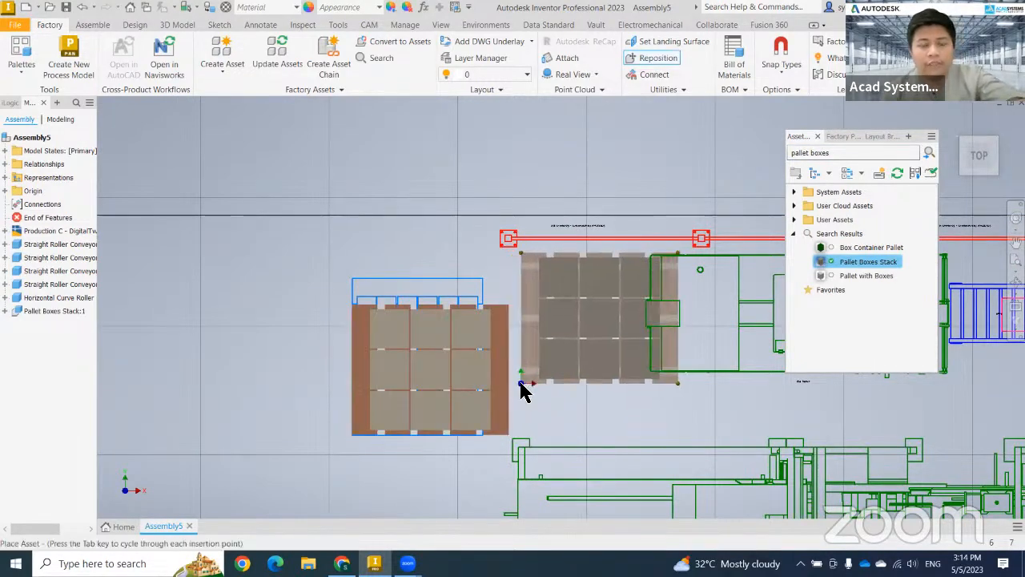
key("Escape")
- Reposition the Pallet Boxes Stack in an isometric view, rotating it a quarter turn about its vertical axis and aligning its corner with the outline
left_click(506, 391)
middle_click_drag(524, 403, 973, 180, "shift")
middle_click_drag(681, 324, 721, 293, "shift")
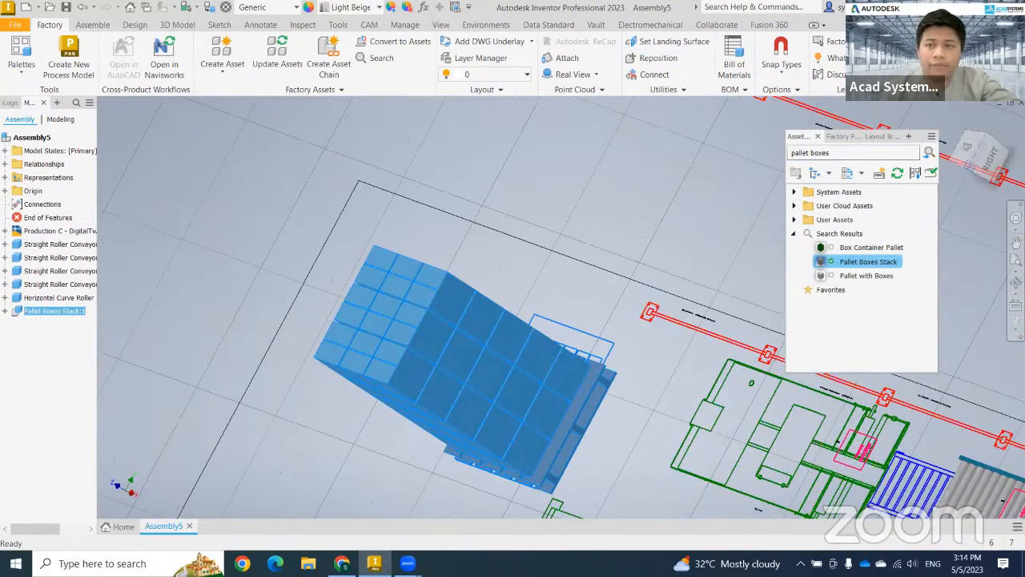
left_click(992, 151)
left_click(990, 150)
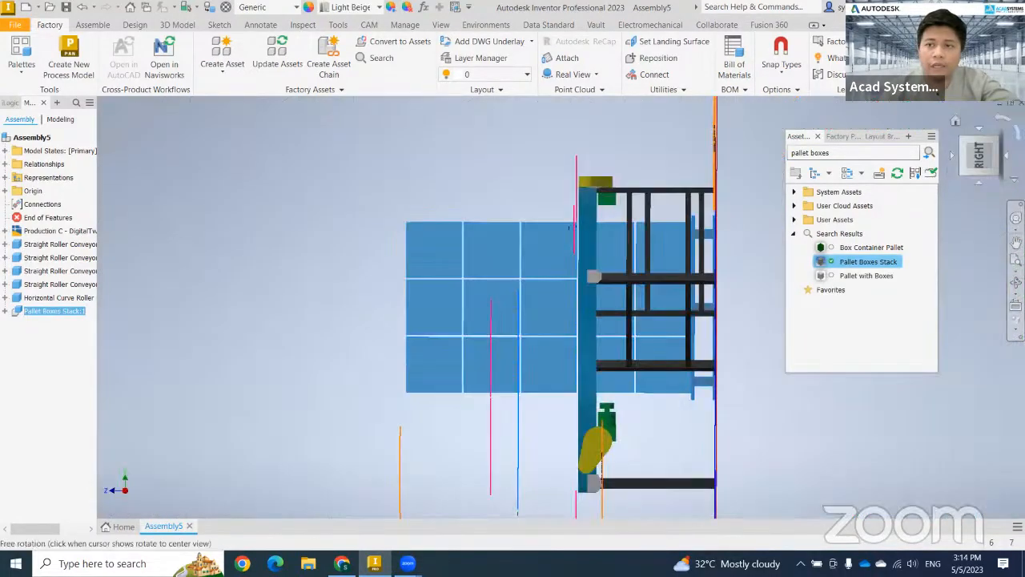
left_click(967, 151)
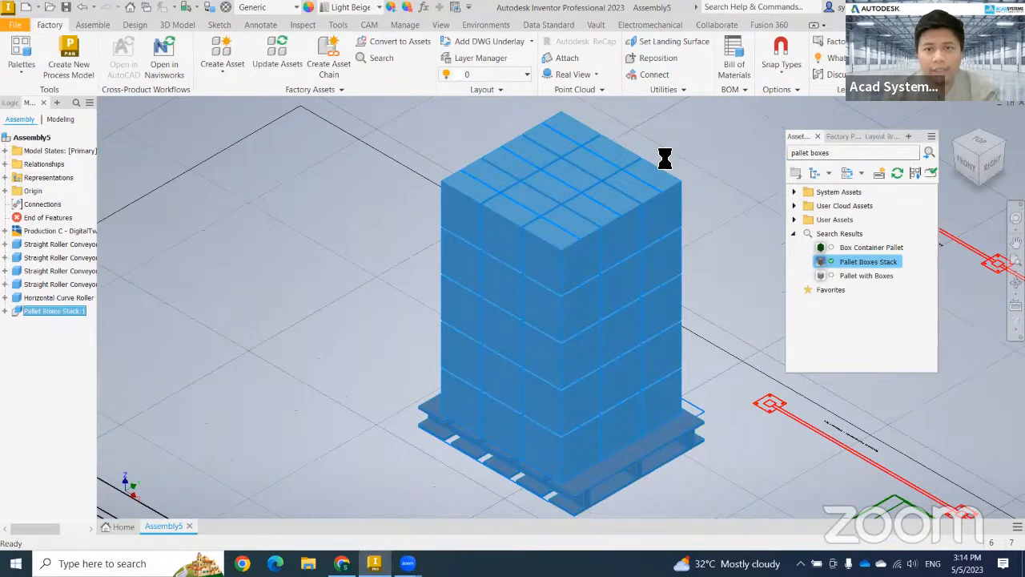
left_click(665, 59)
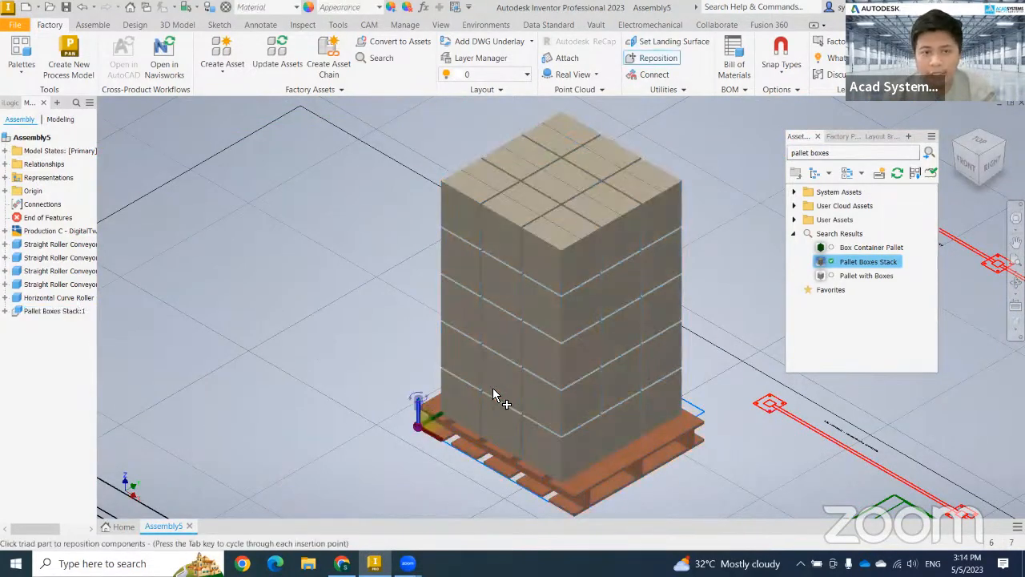
left_click(417, 397)
left_click(675, 251)
left_click_drag(411, 430, 542, 498)
right_click(400, 455)
left_click(439, 454)
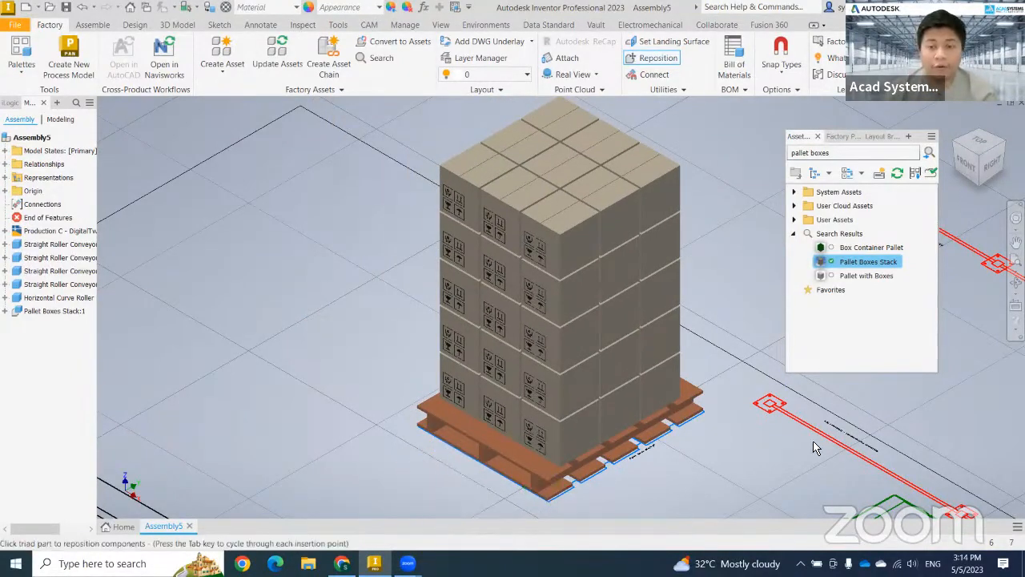
- Download the Pallet with Boxes and Box Container Pallet cloud assets from the search results
scroll(753, 463, "down", 5)
scroll(796, 375, "up", 4)
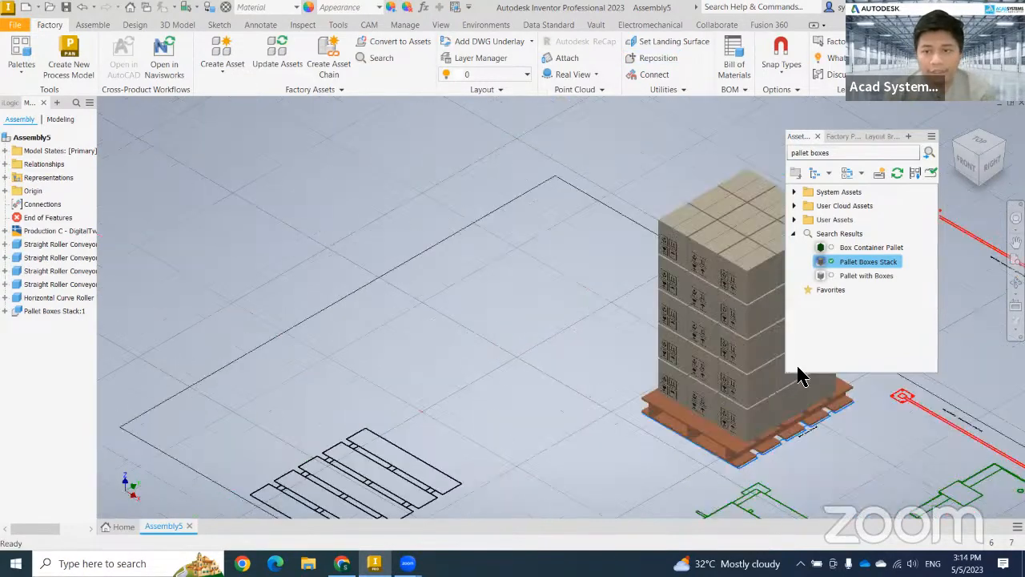
mouse_move(855, 279)
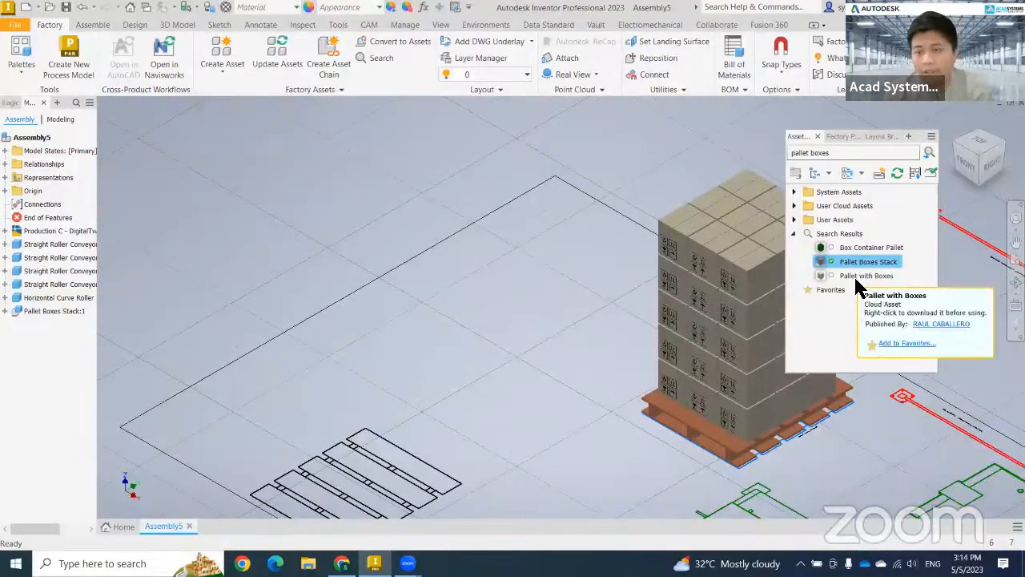
left_click_drag(855, 281, 539, 312)
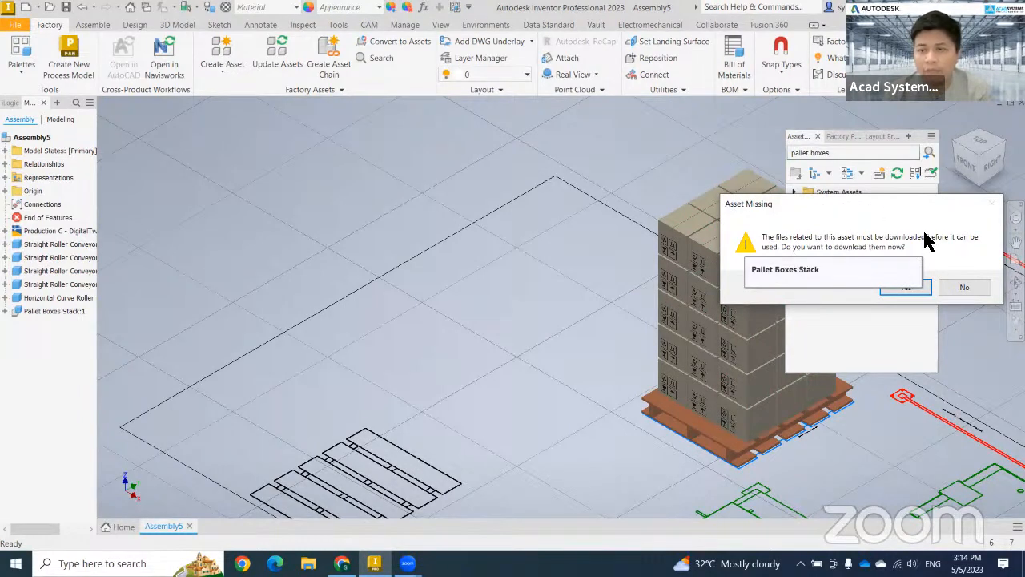
left_click(903, 294)
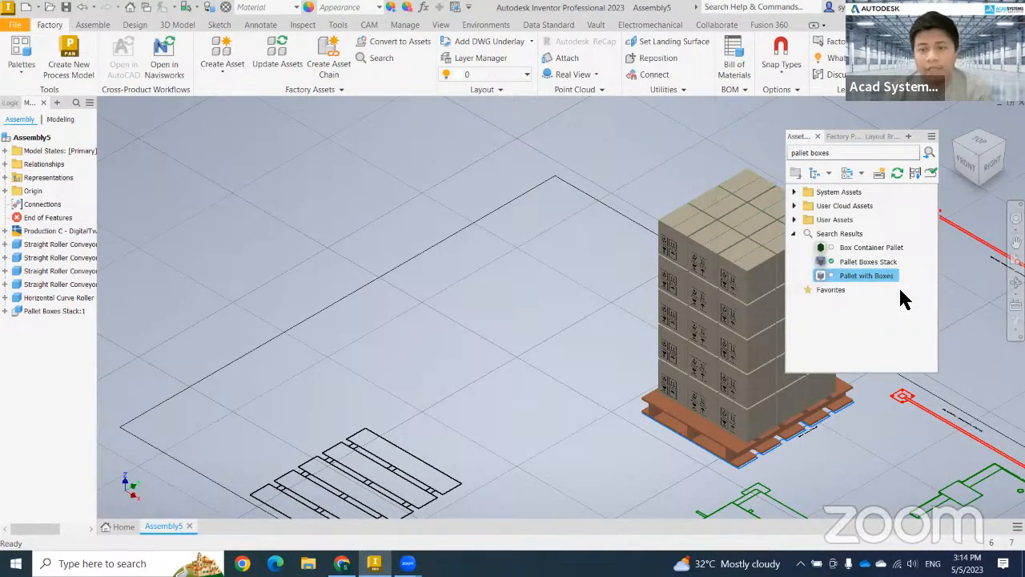
right_click(865, 255)
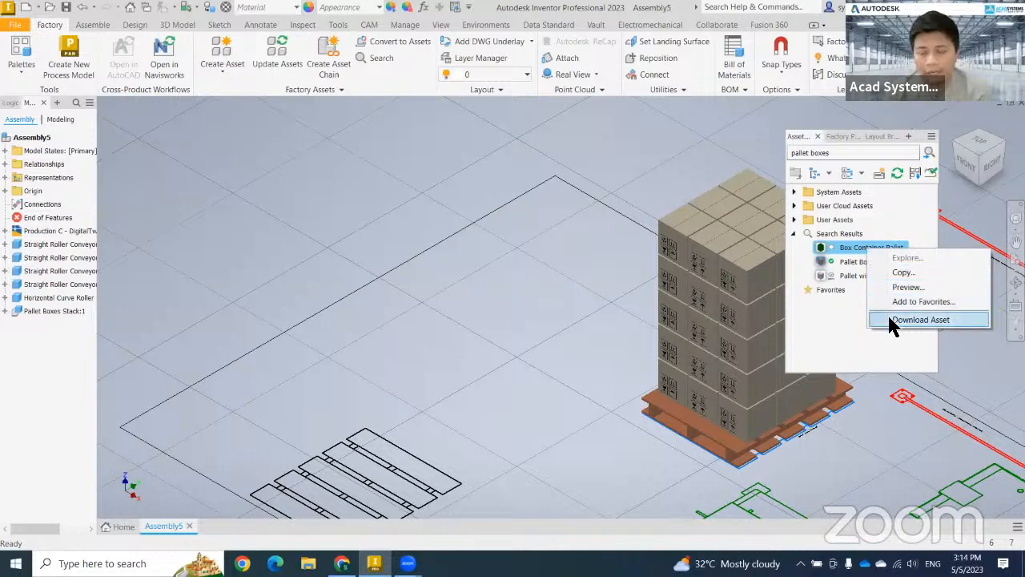
left_click(891, 320)
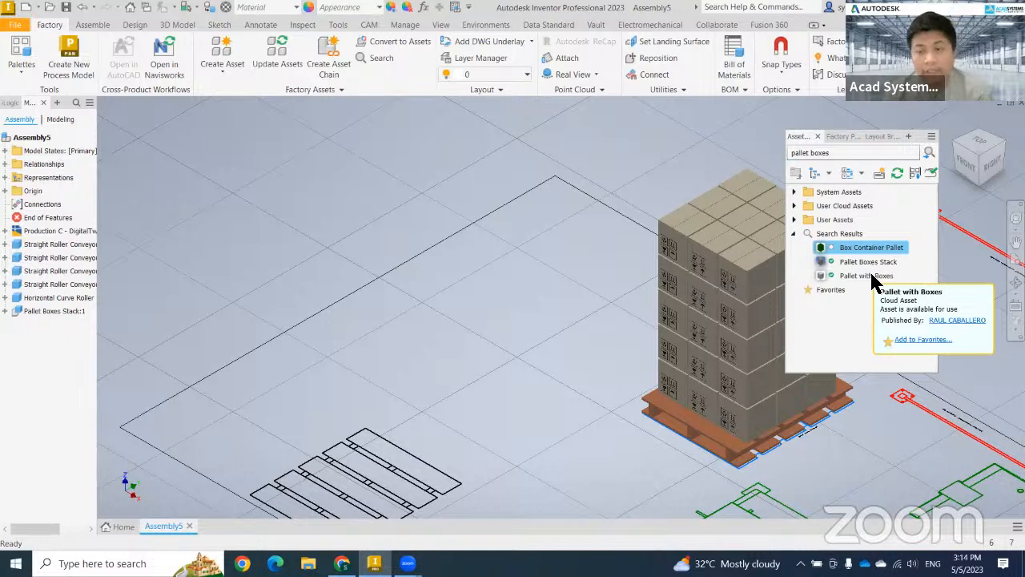
- Place one Pallet with Boxes over the corner of the black pallet outline and finish the placement
left_click_drag(873, 277, 467, 304)
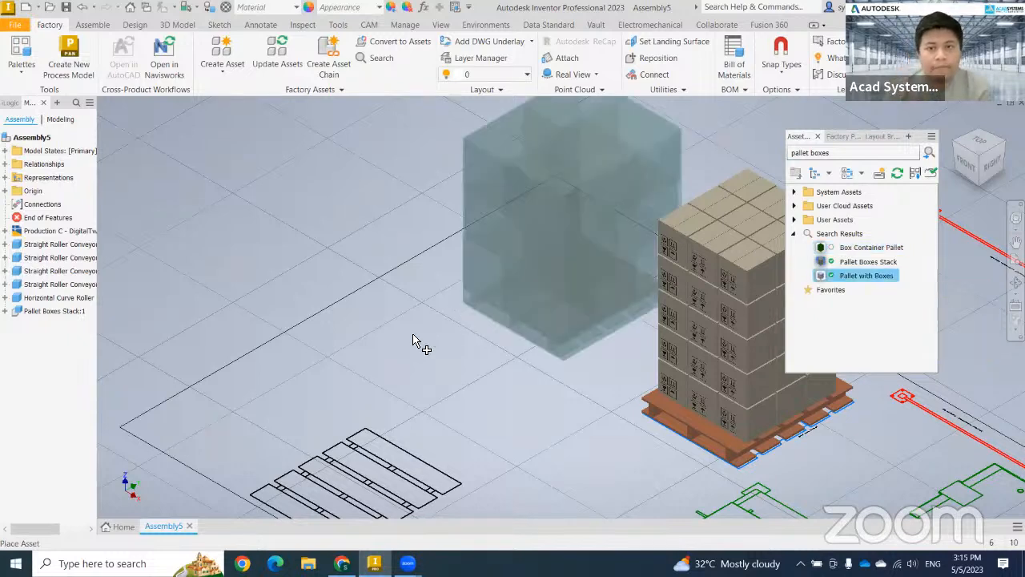
middle_click_drag(365, 362, 379, 299)
left_click(217, 391)
left_click(222, 404)
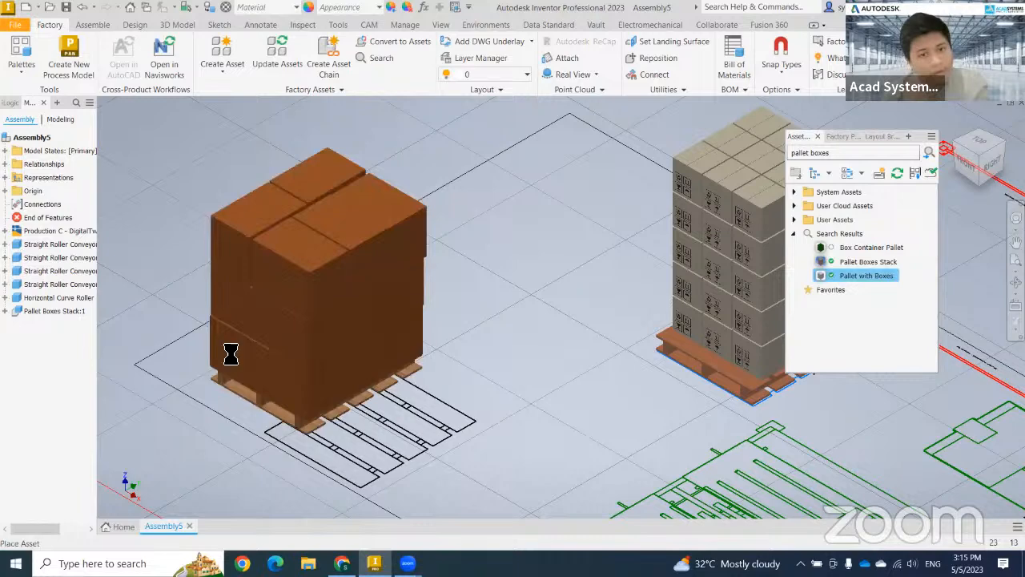
right_click(584, 296)
left_click(590, 299)
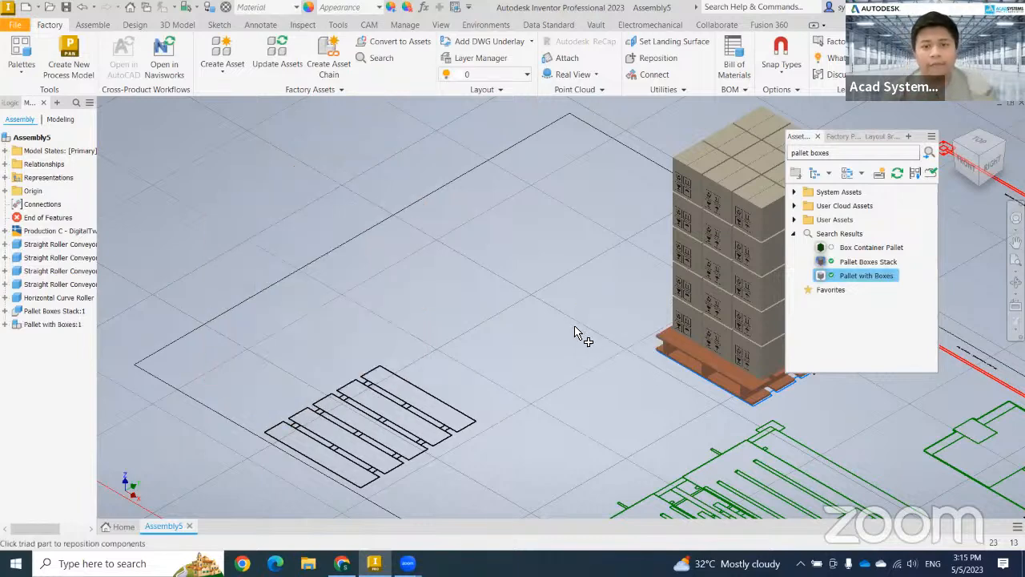
scroll(574, 330, "down", 3)
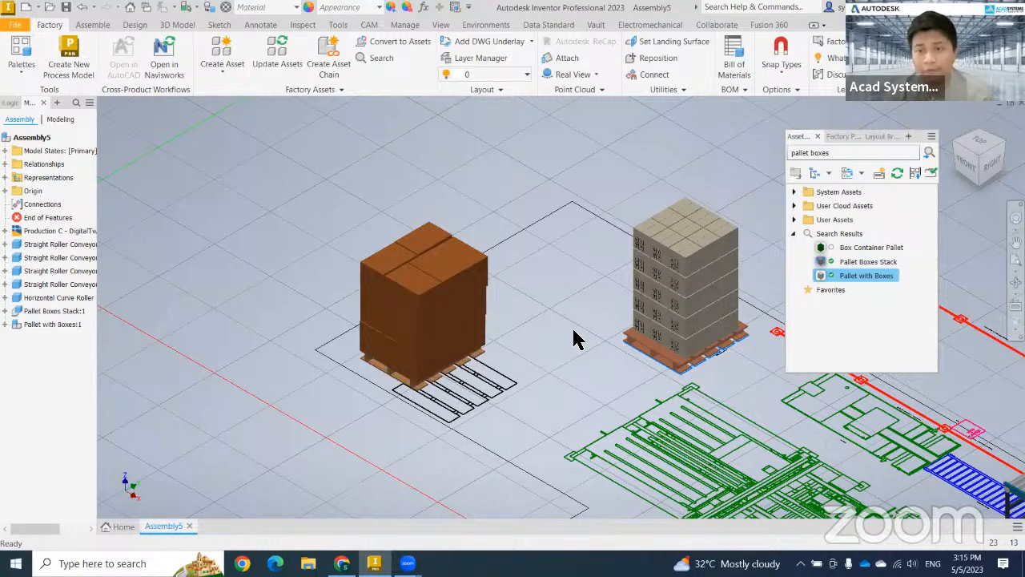
- Browse the Robot folder in System Assets, examining the ABB positioners under IRBP B250 and IRBP B500
left_click(796, 192)
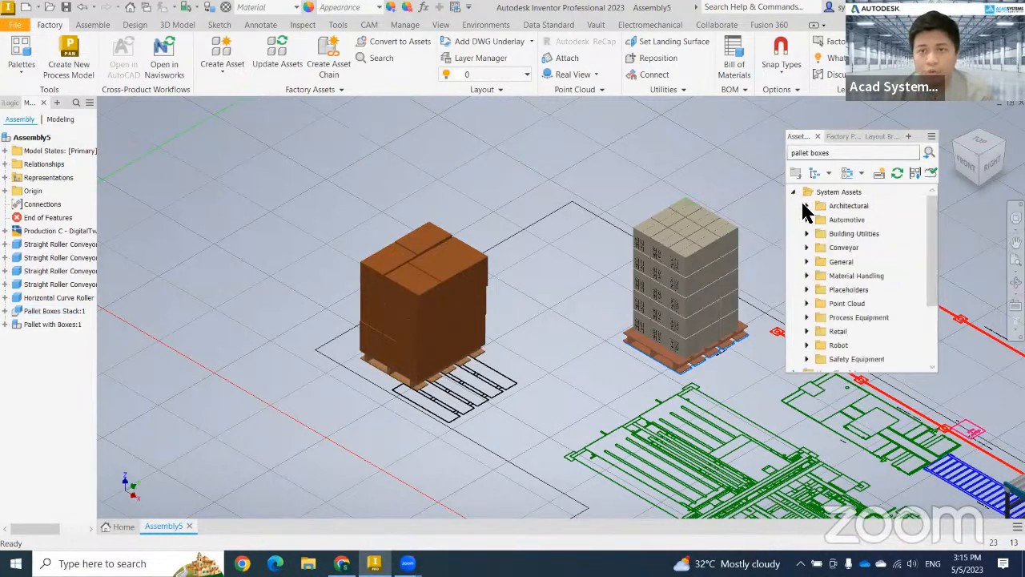
left_click(807, 346)
scroll(813, 336, "down", 3)
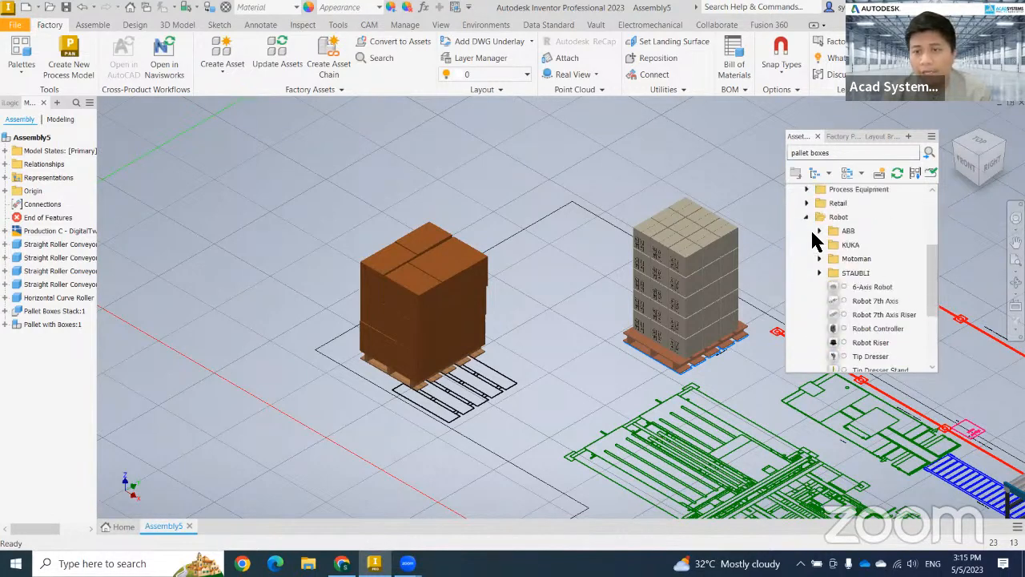
left_click(817, 233)
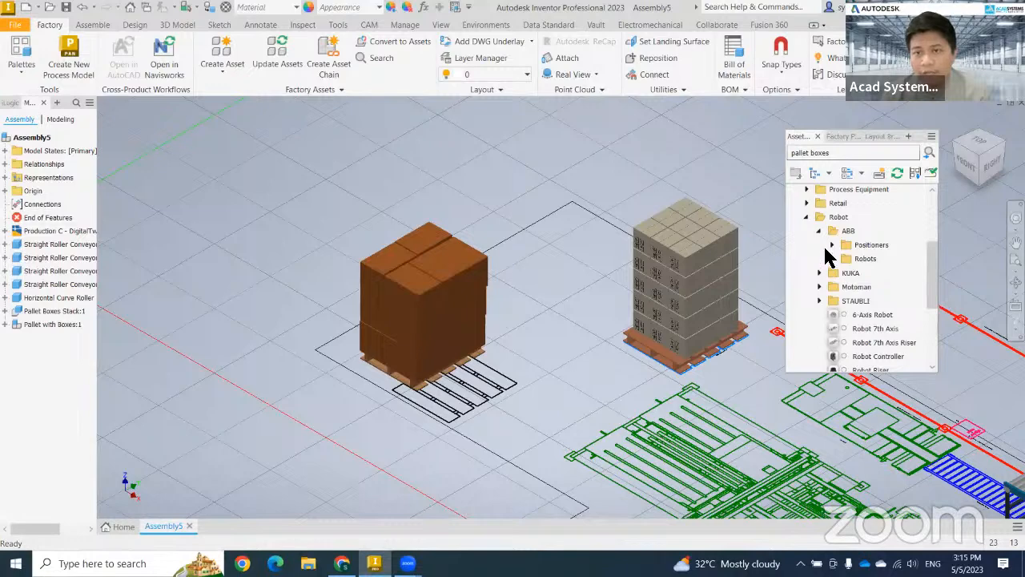
left_click(832, 246)
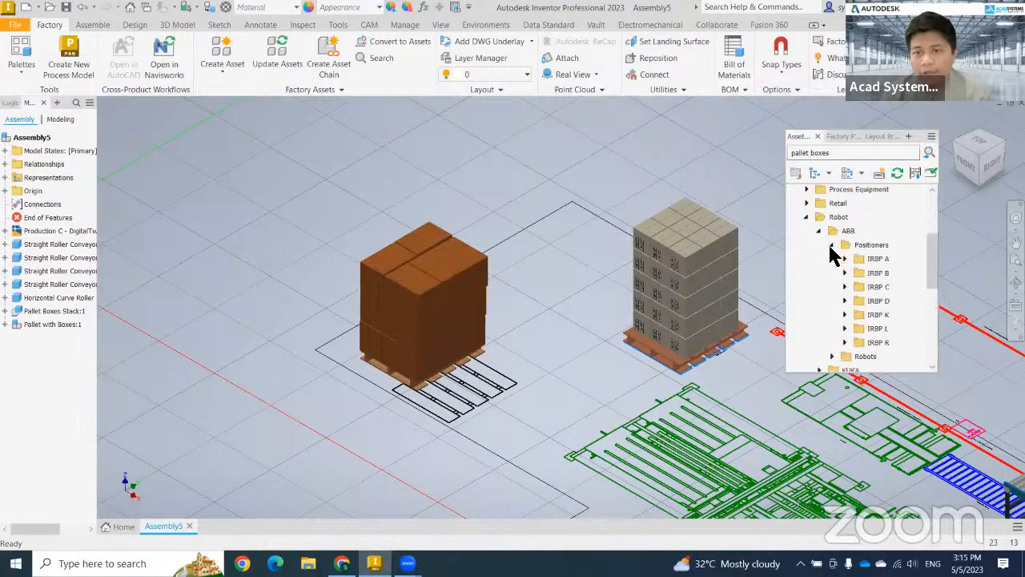
left_click(844, 273)
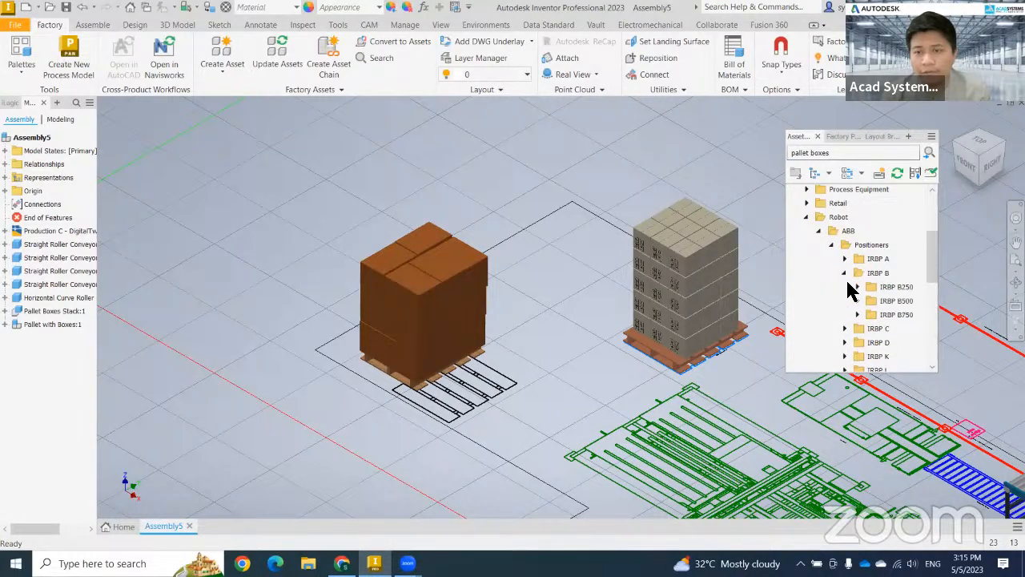
left_click(857, 285)
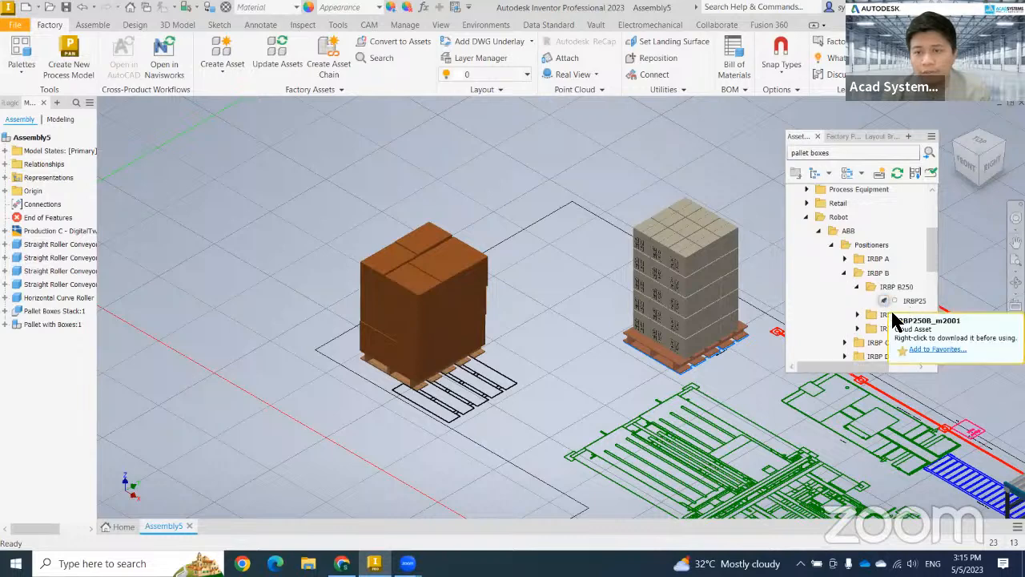
left_click(857, 314)
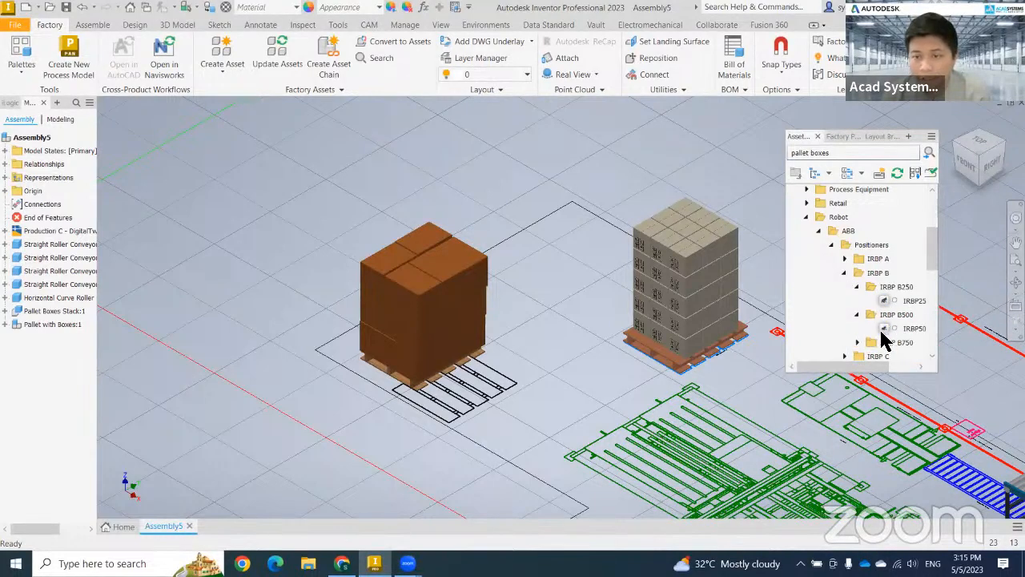
scroll(879, 328, "down", 4)
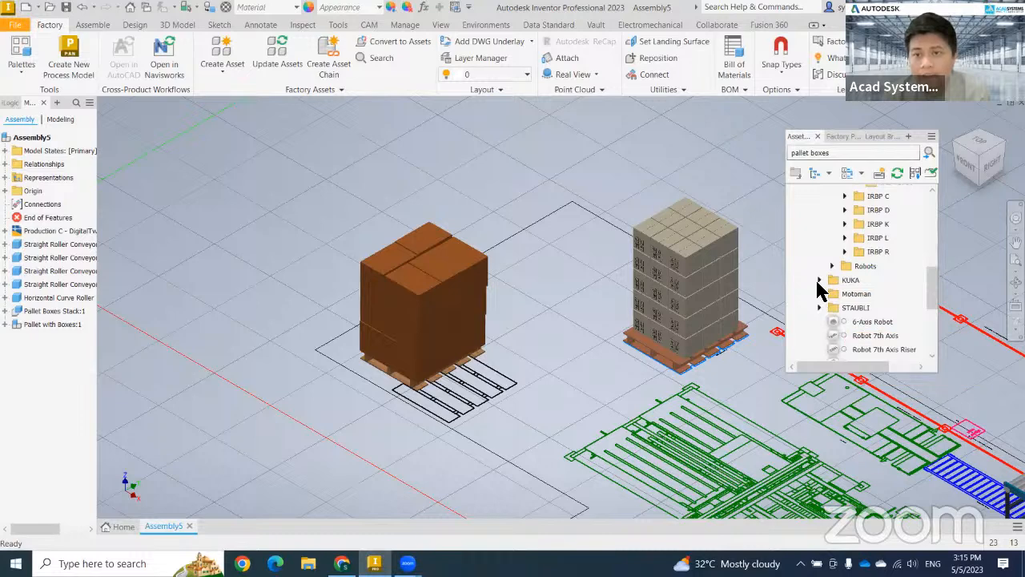
- Download the KR30-3 robot cloud asset from the KR 30 folder of the KUKA robots
left_click(819, 280)
scroll(830, 305, "down", 2)
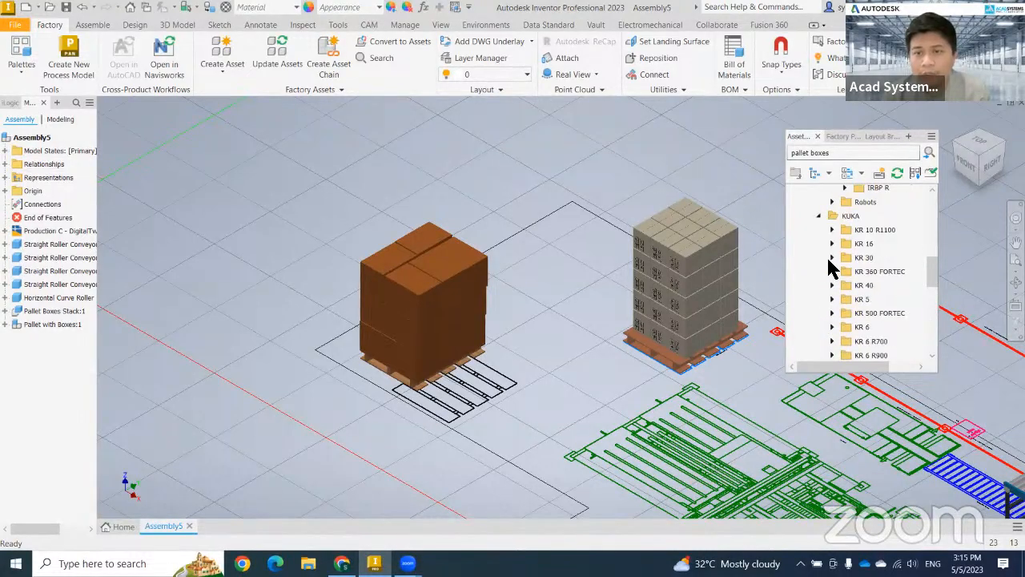
left_click(831, 257)
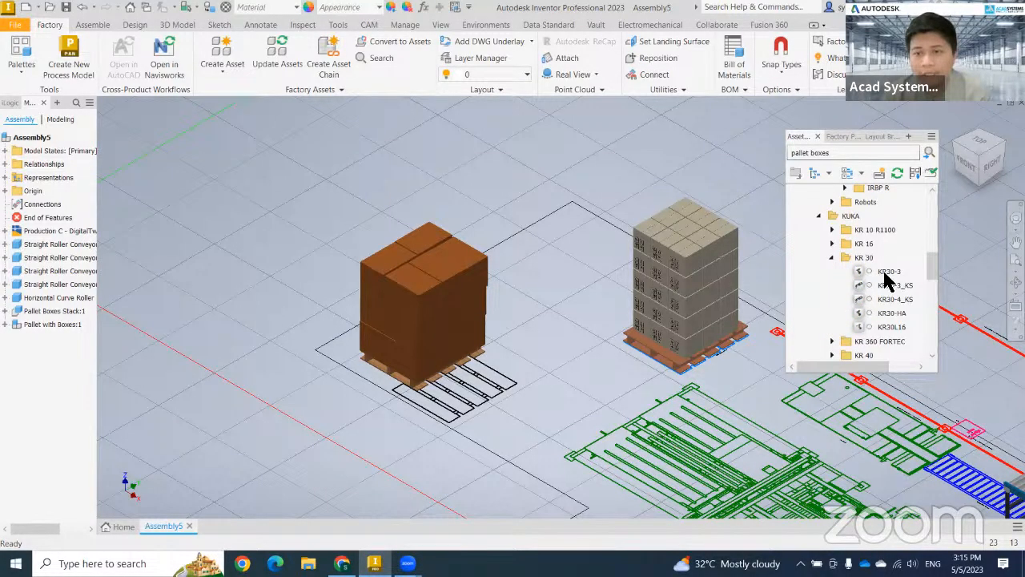
left_click_drag(888, 278, 389, 348)
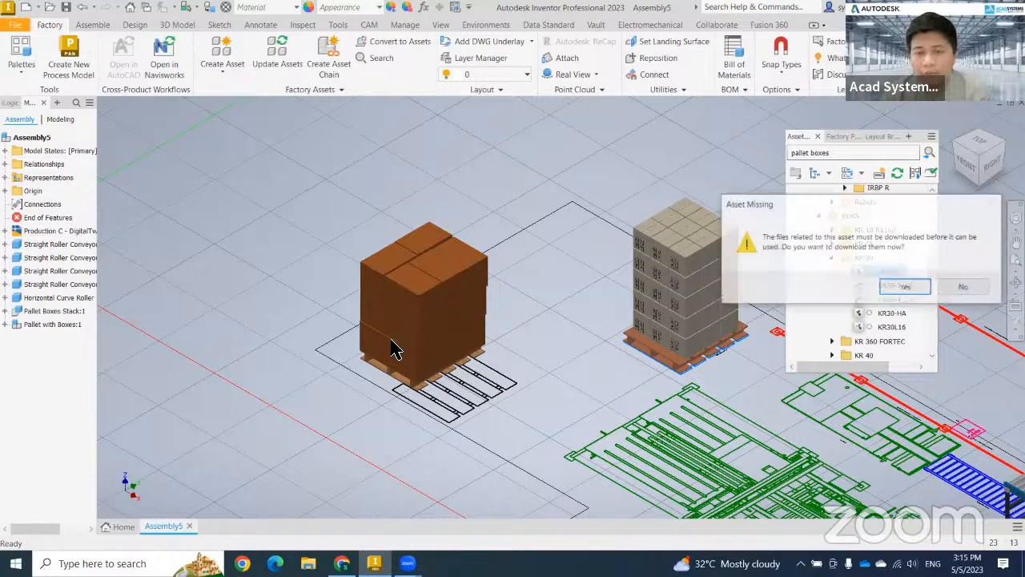
left_click(906, 289)
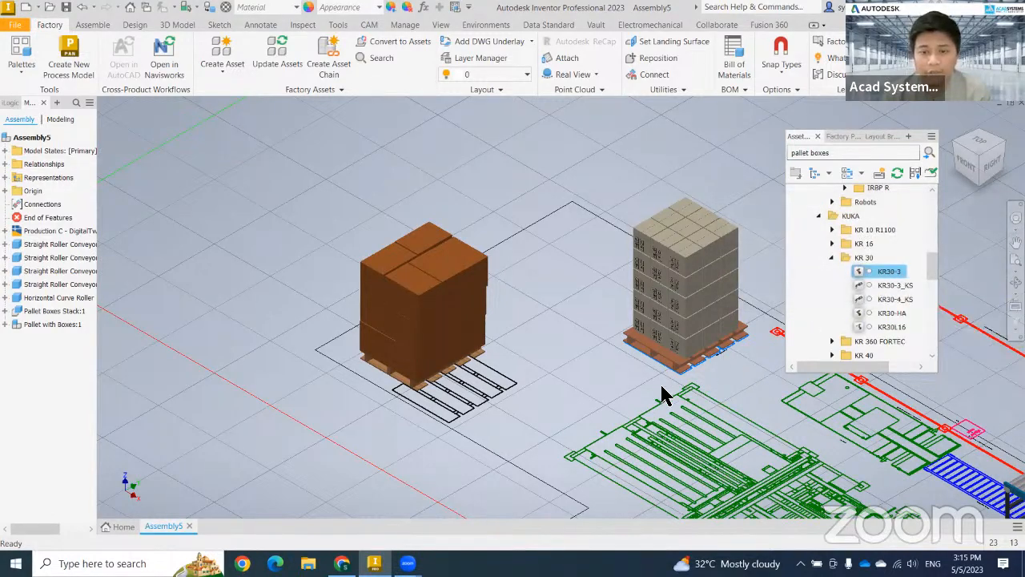
- Look through the remaining KUKA folders and the general robot assets for the Robot Riser
scroll(871, 346, "down", 6)
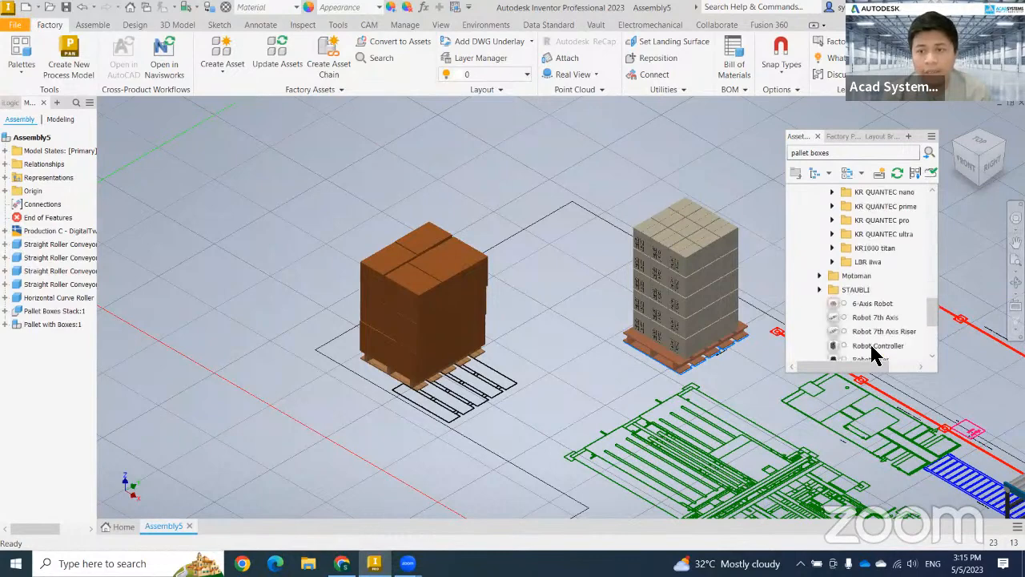
scroll(871, 349, "down", 5)
scroll(871, 349, "up", 10)
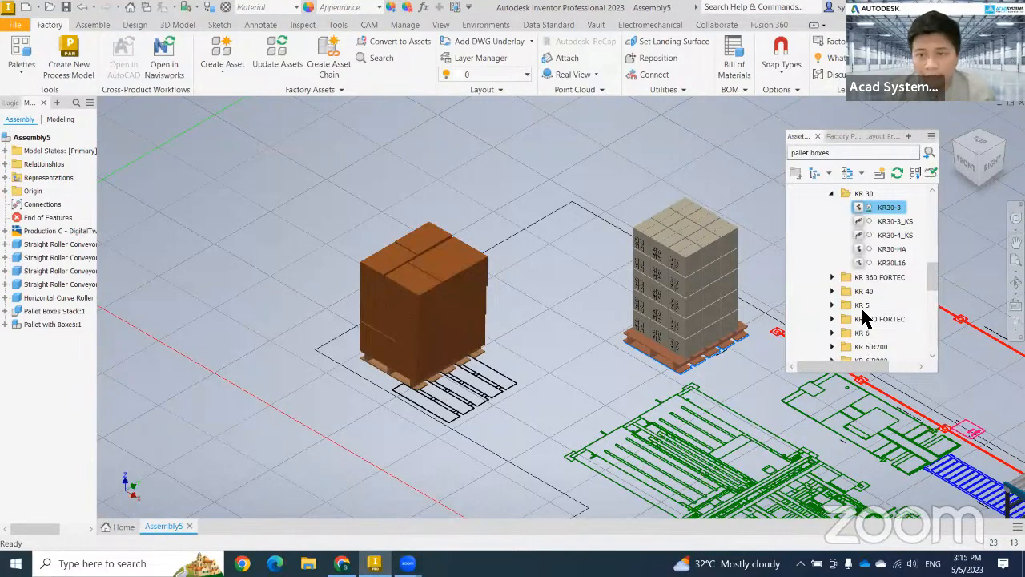
scroll(864, 316, "down", 8)
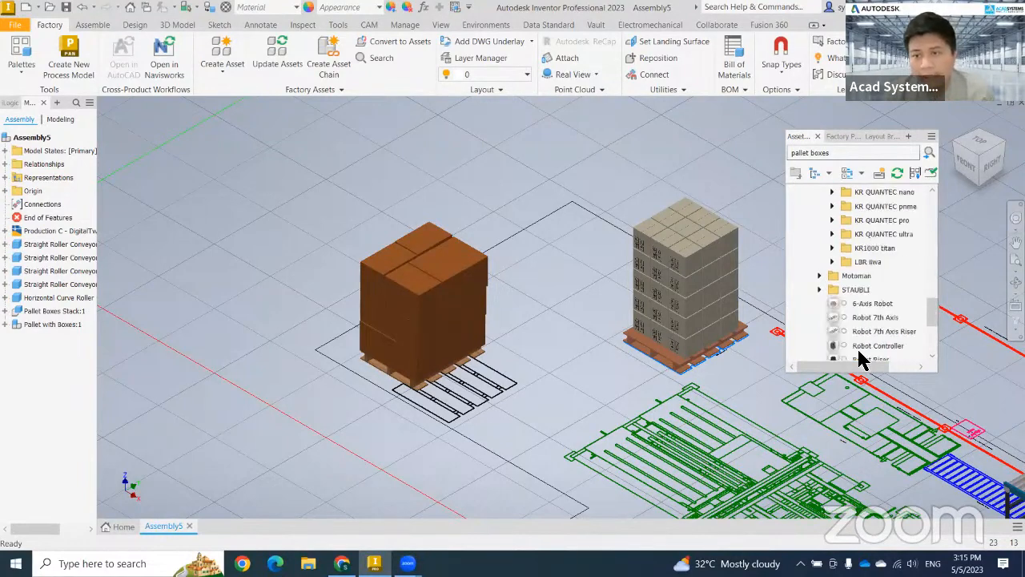
scroll(866, 275, "down", 3)
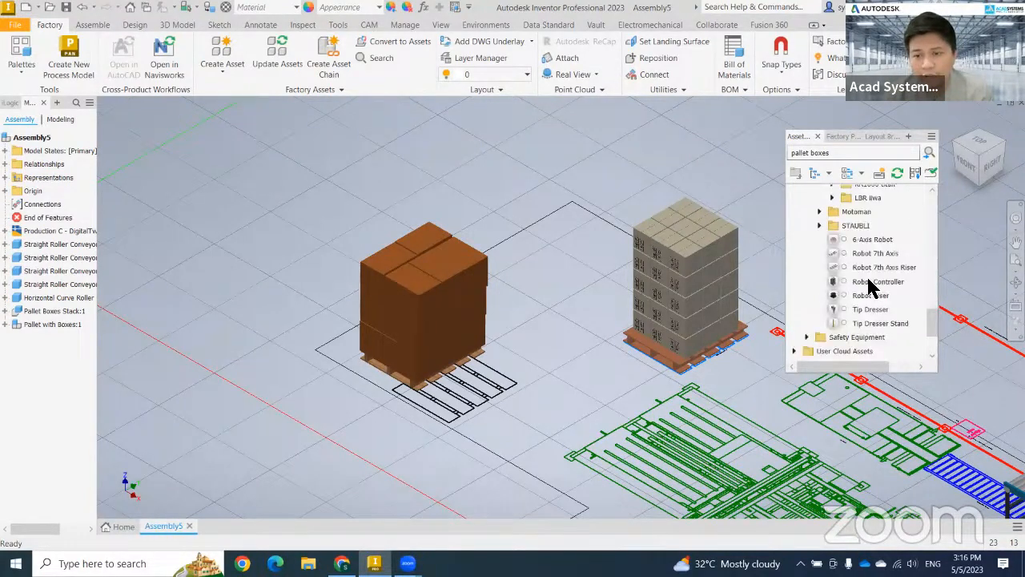
mouse_move(871, 299)
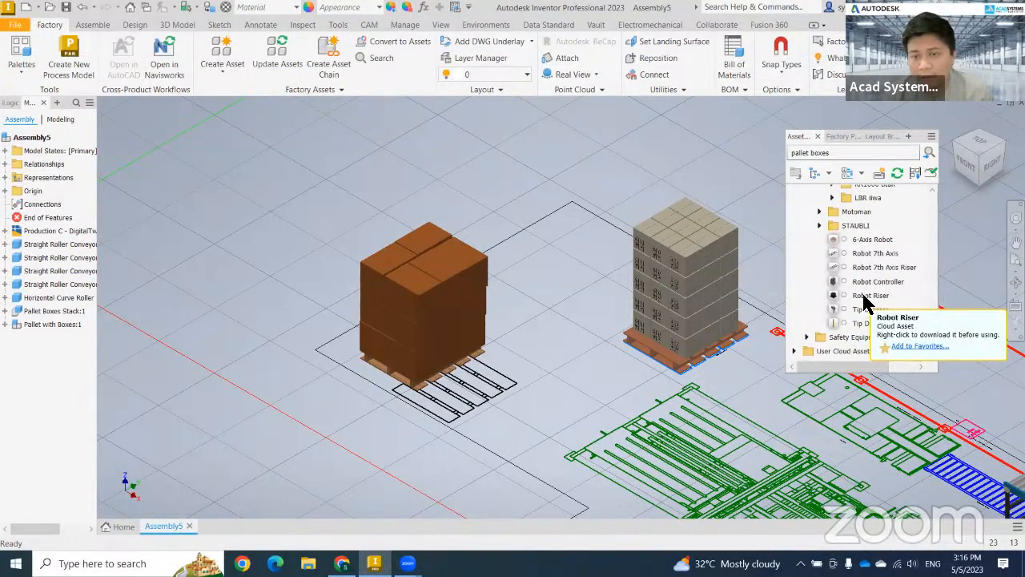
- Find the orange robot outline beside the straight conveyor and download the Robot Riser cloud asset for it
scroll(588, 392, "up", 3)
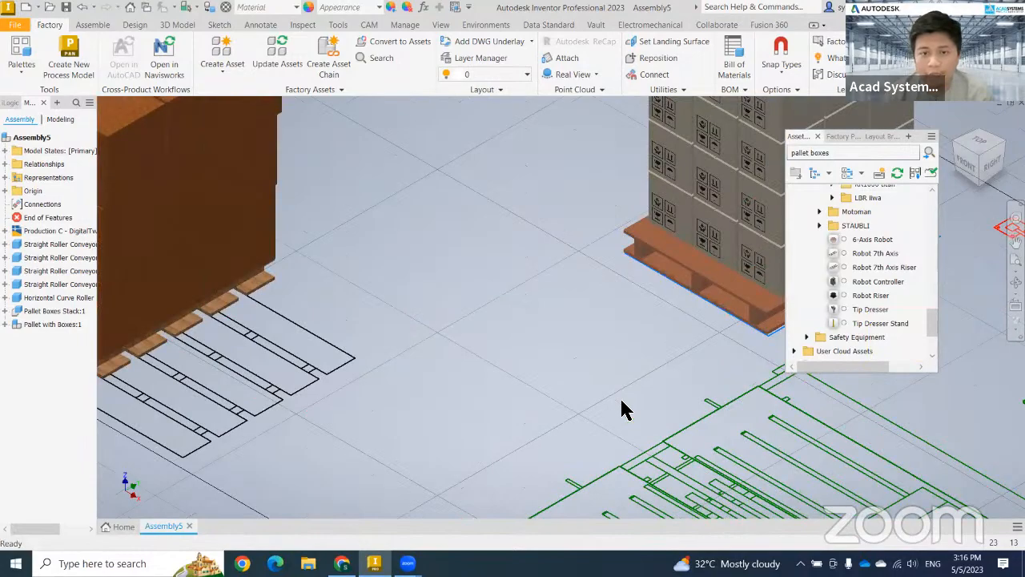
scroll(621, 400, "down", 5)
middle_click_drag(621, 399, 509, 269)
middle_click_drag(704, 446, 560, 281)
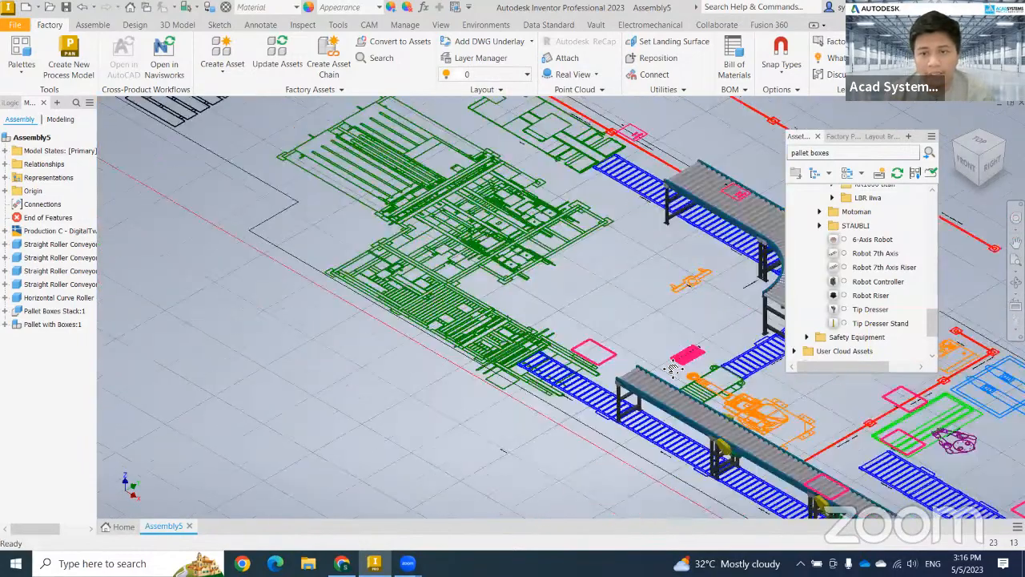
scroll(662, 421, "up", 3)
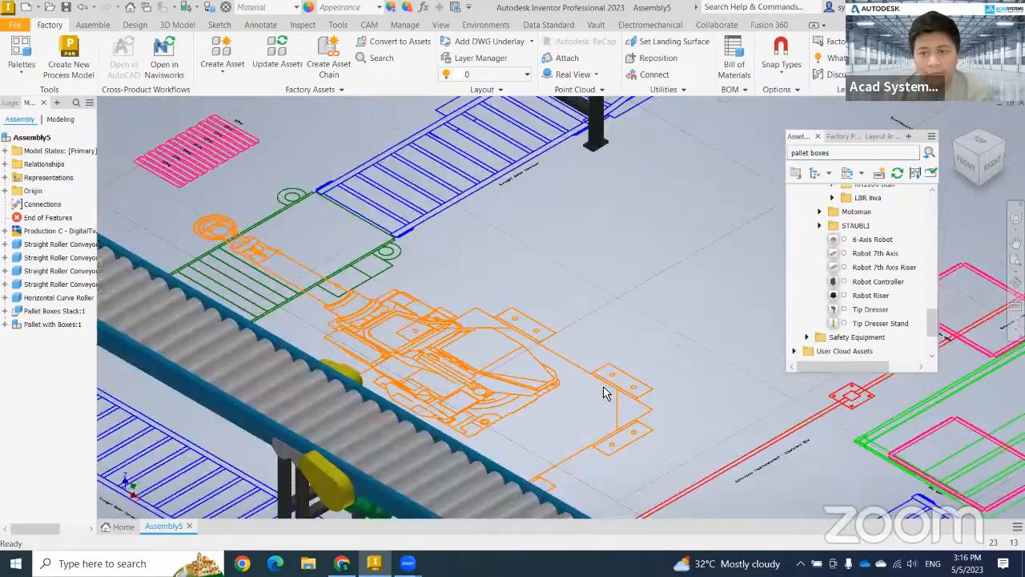
middle_click_drag(606, 392, 662, 362)
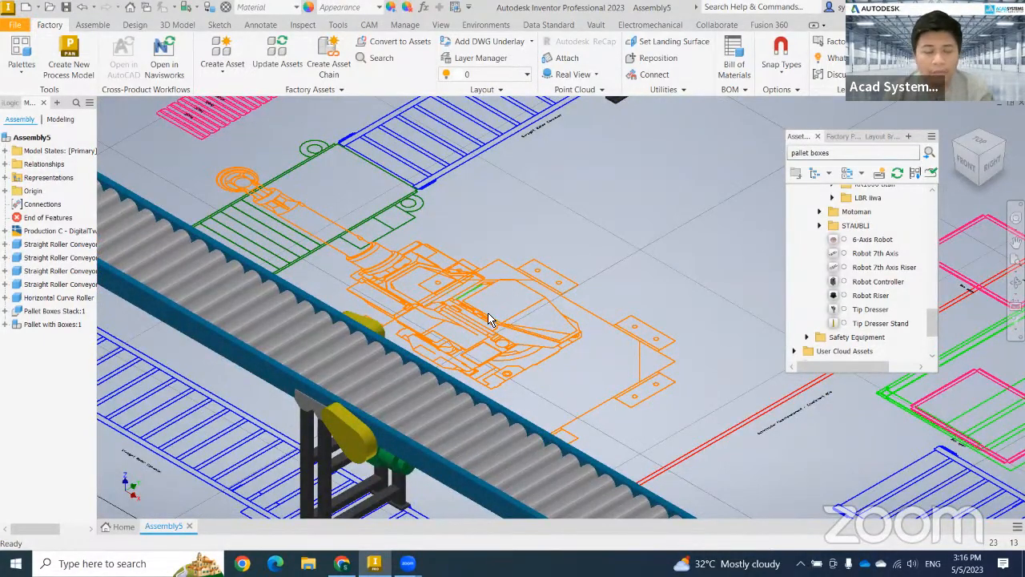
mouse_move(558, 375)
middle_mouse_down("shift")
mouse_move(356, 261)
mouse_move(398, 290)
middle_mouse_up("shift")
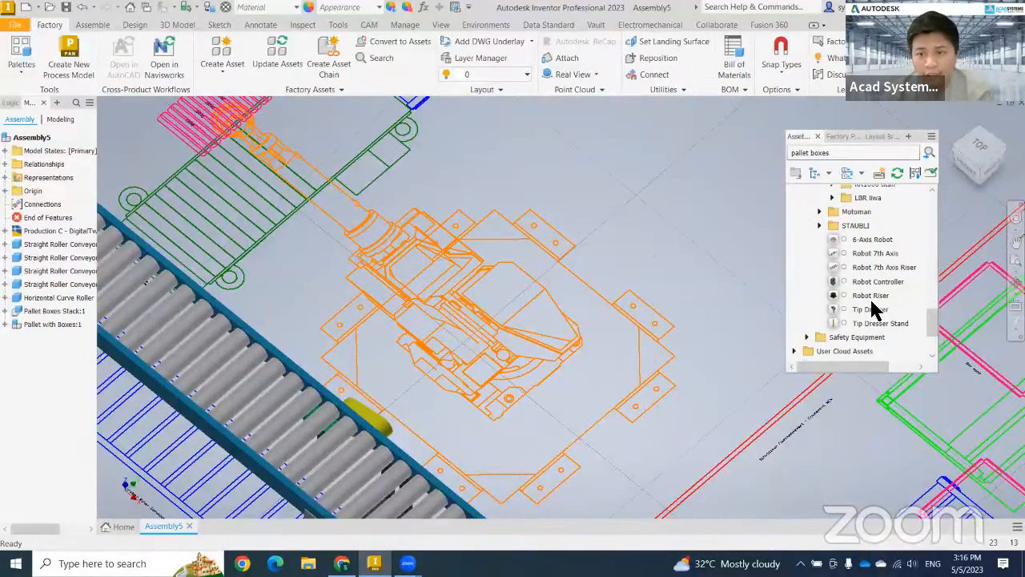
left_click_drag(871, 296, 683, 320)
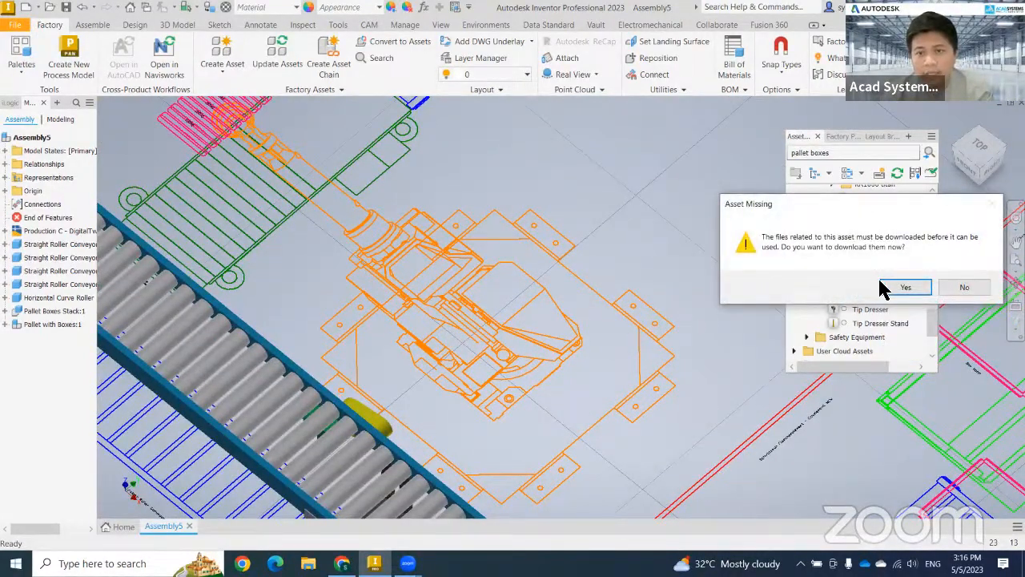
left_click(901, 287)
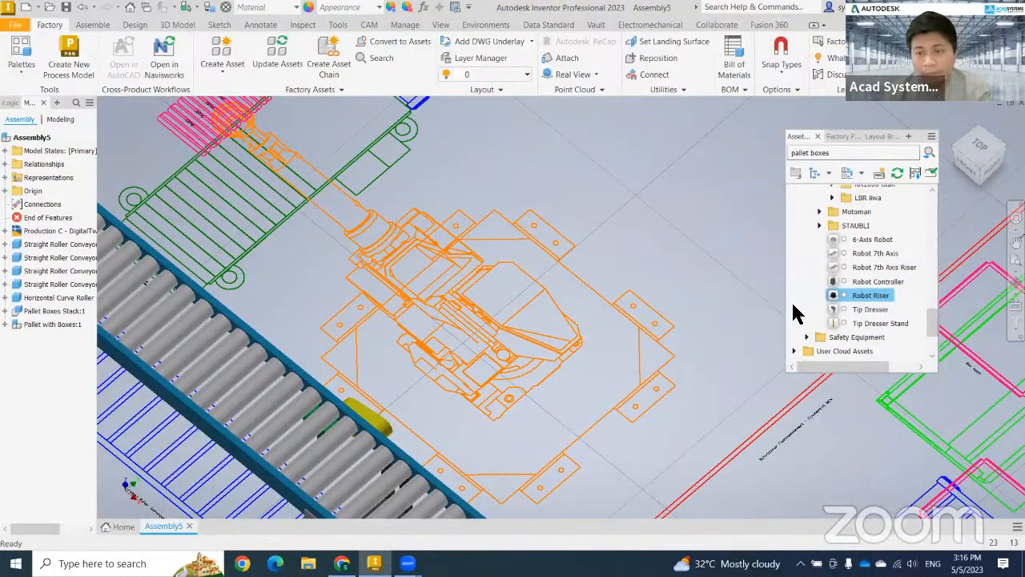
scroll(853, 313, "up", 10)
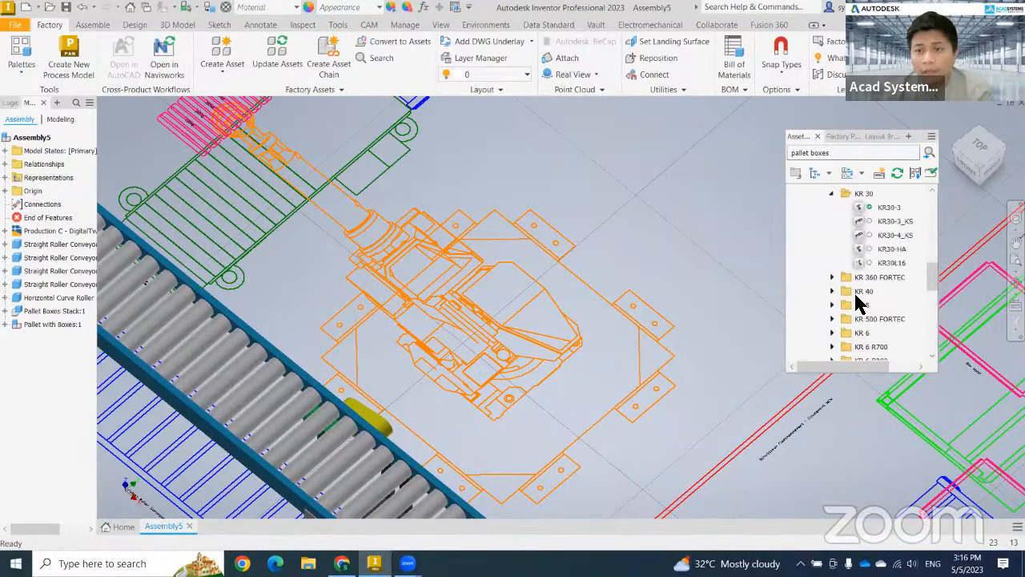
- Place the Robot Riser asset on the orange robot outline beside the straight conveyor
scroll(865, 332, "down", 3)
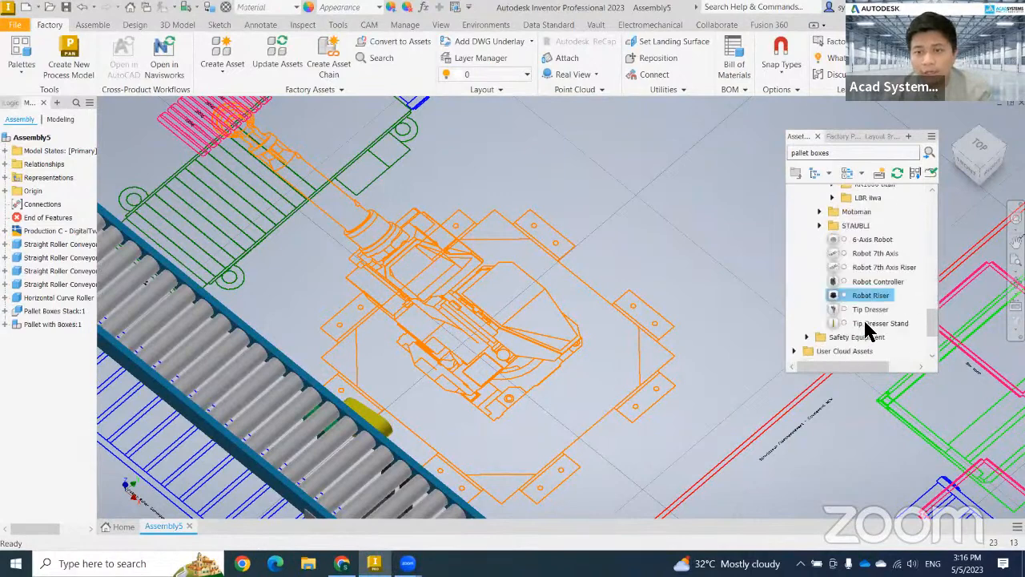
right_click(870, 296)
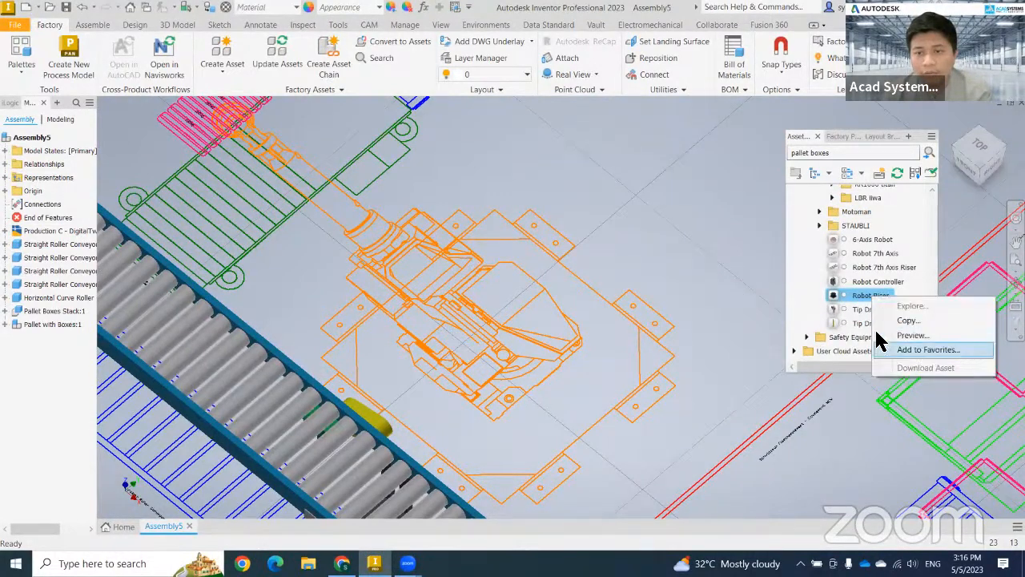
left_click(859, 294)
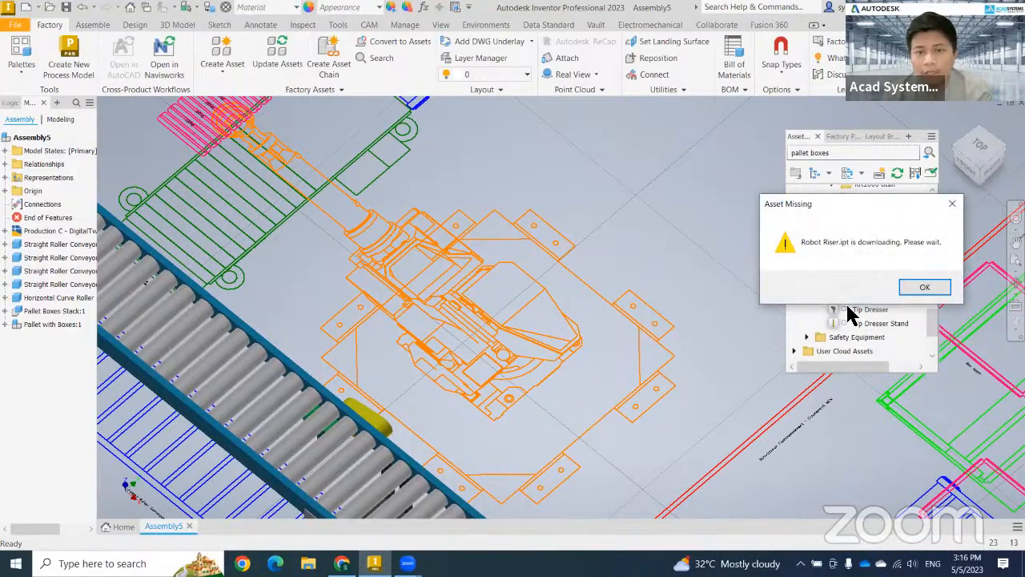
left_click(923, 288)
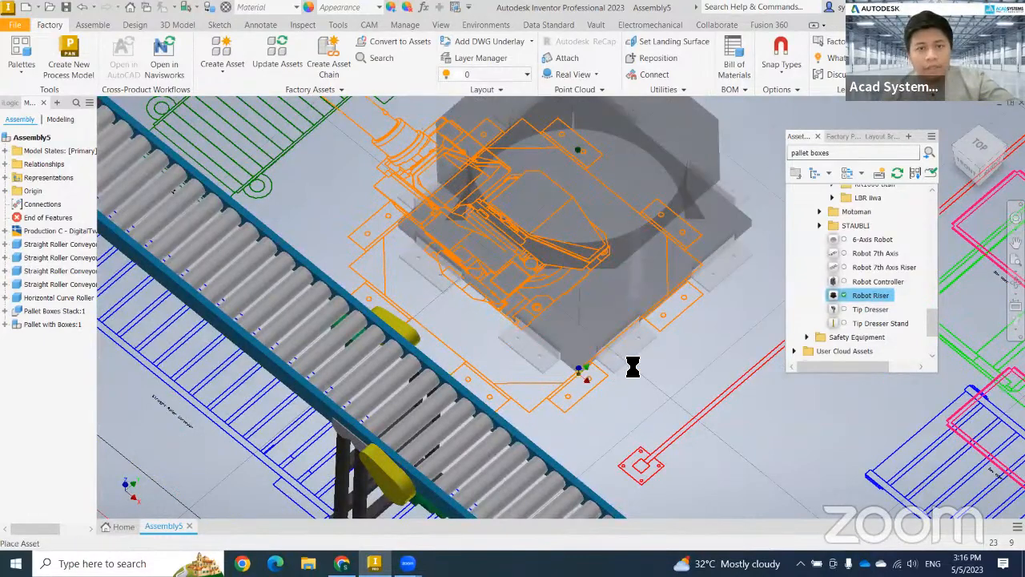
right_click(645, 362)
left_click(650, 381)
mouse_move(524, 227)
middle_mouse_down("shift")
mouse_move(528, 212)
mouse_move(538, 226)
middle_mouse_up("shift")
key("Escape")
- Place one KR30-3 robot from the KR 30 folder on the open floor between the curved conveyor and the robot riser
scroll(814, 324, "up", 10)
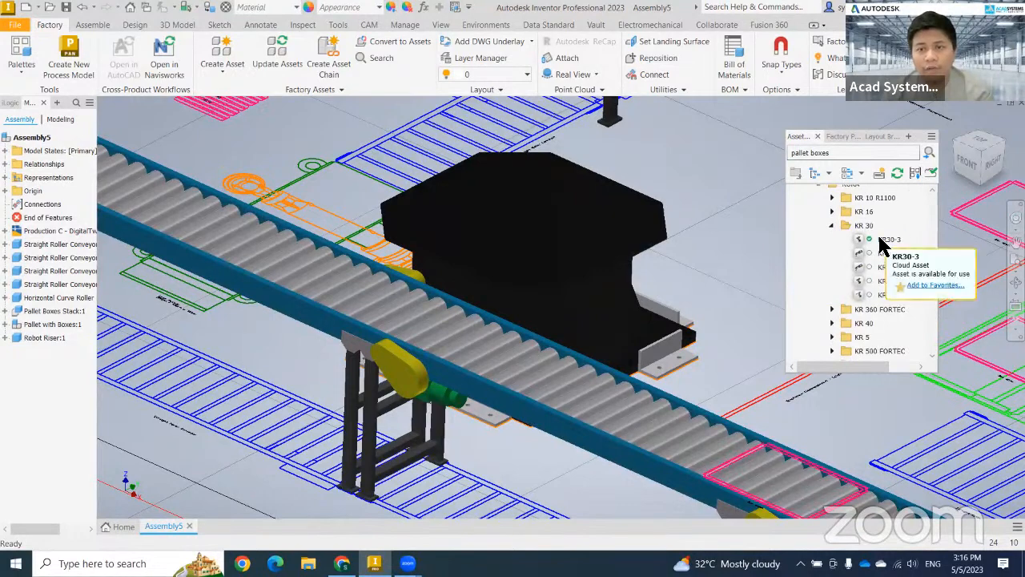
left_click(886, 240)
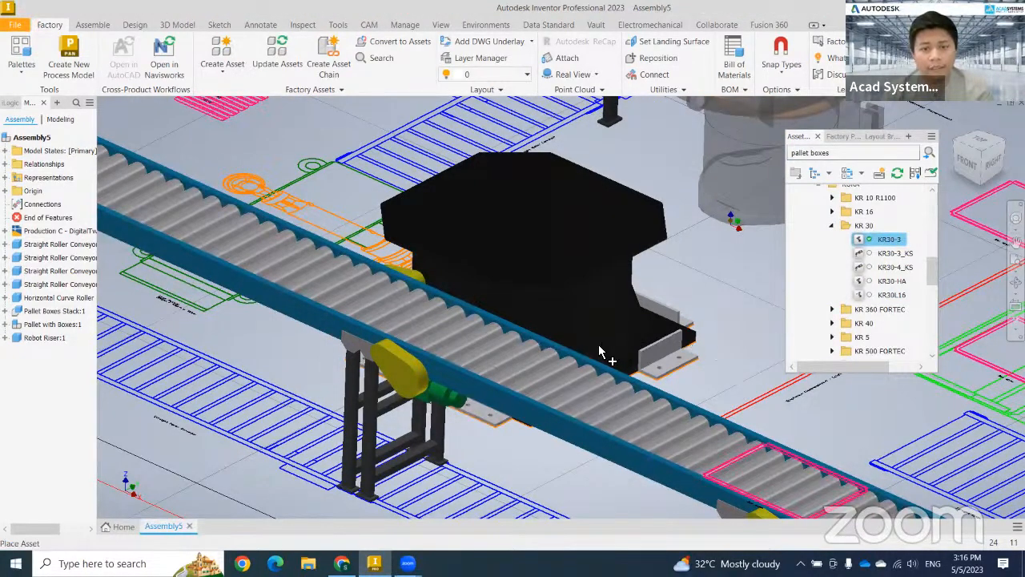
scroll(609, 352, "down", 3)
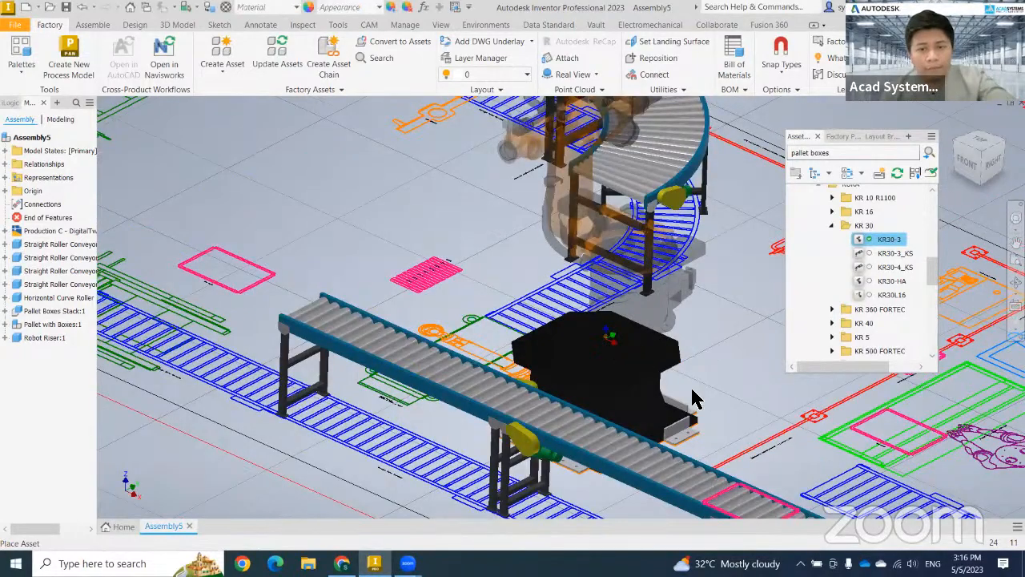
middle_click_drag(668, 376, 625, 414, "shift")
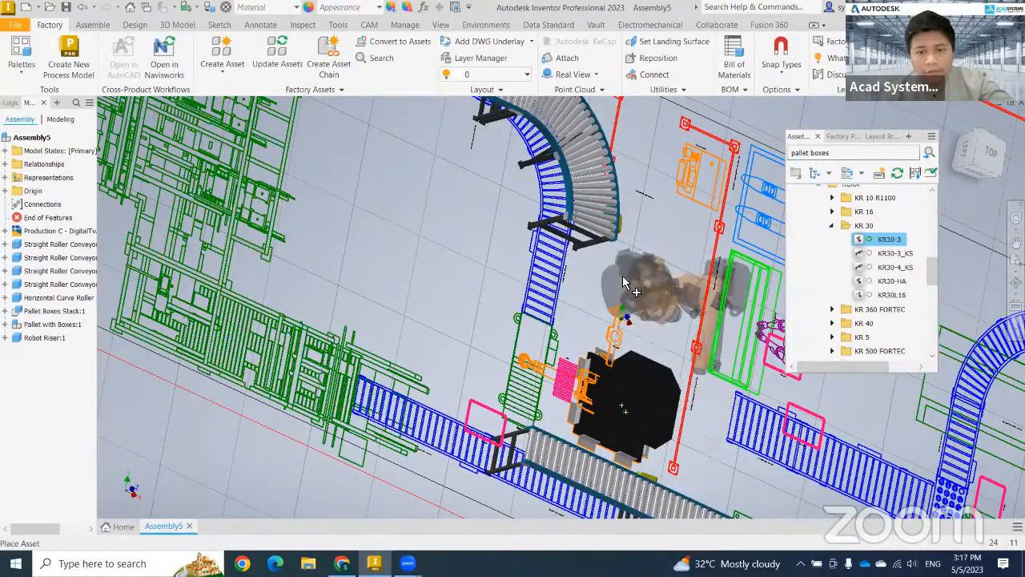
left_click(643, 296)
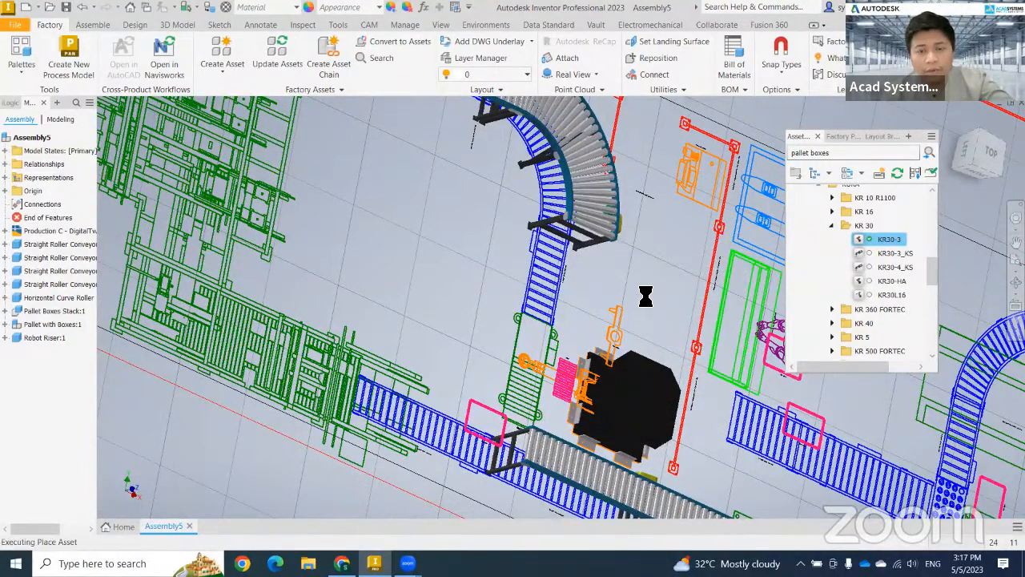
right_click(651, 321)
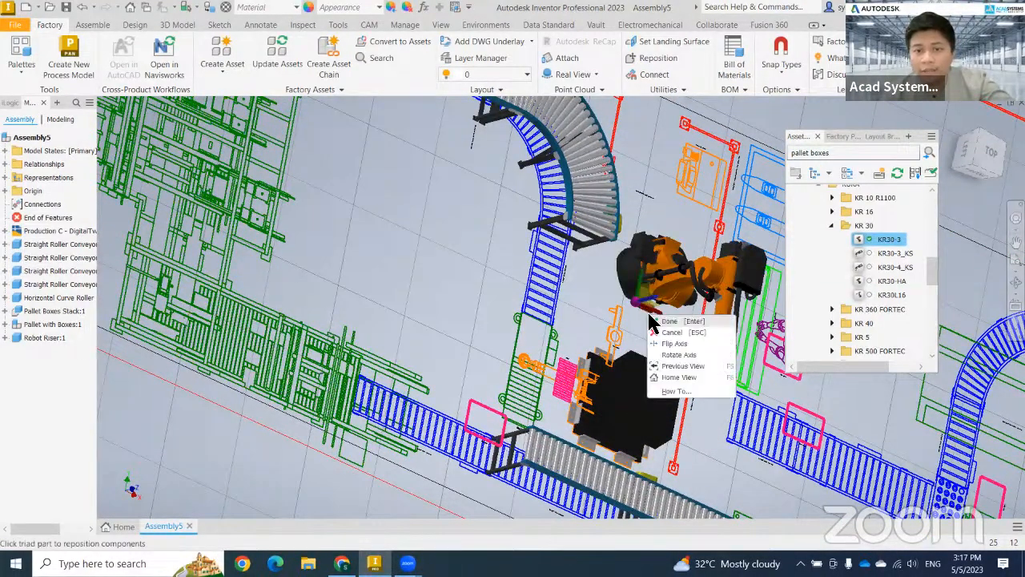
left_click(668, 322)
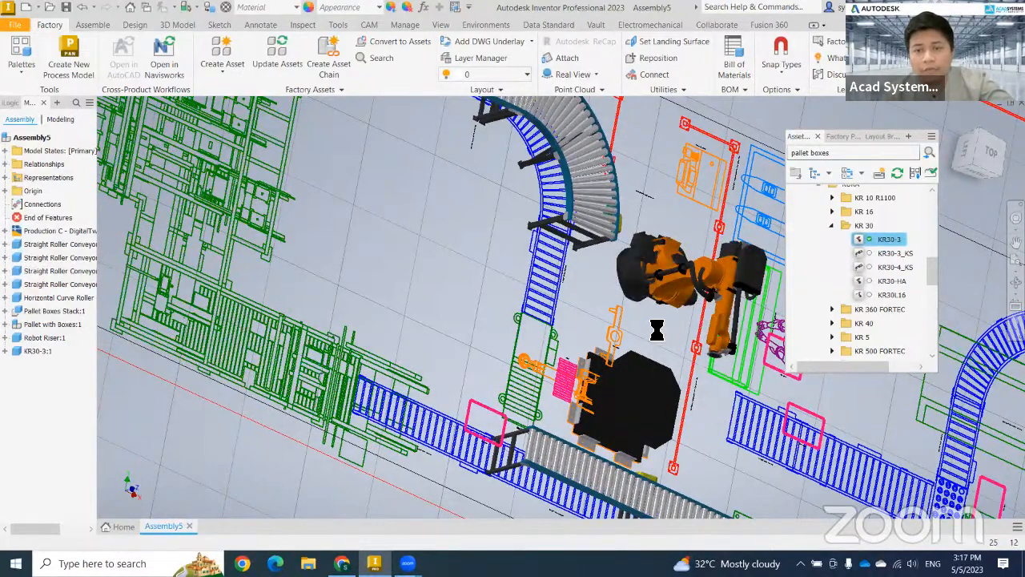
right_click(641, 320)
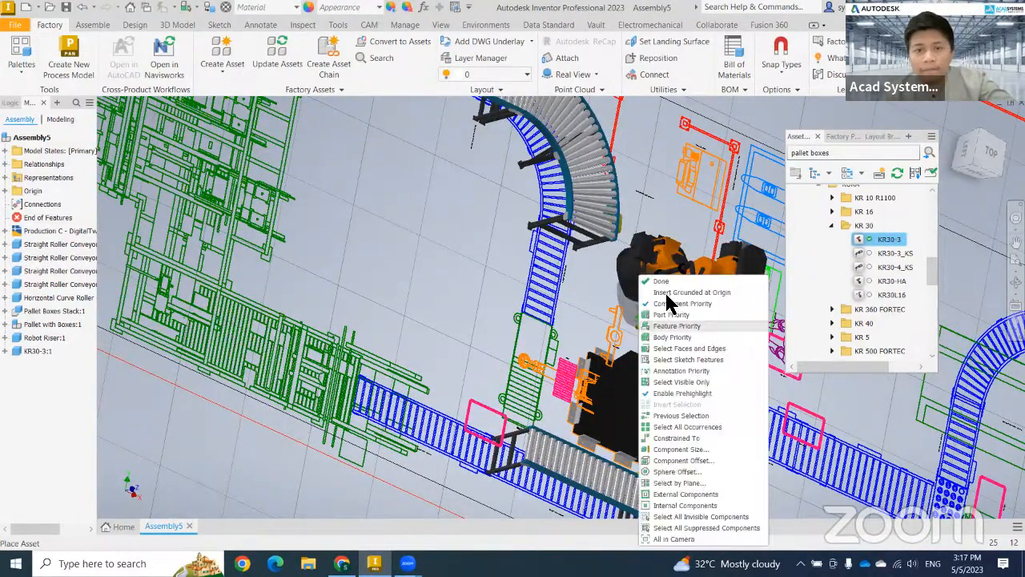
left_click(661, 282)
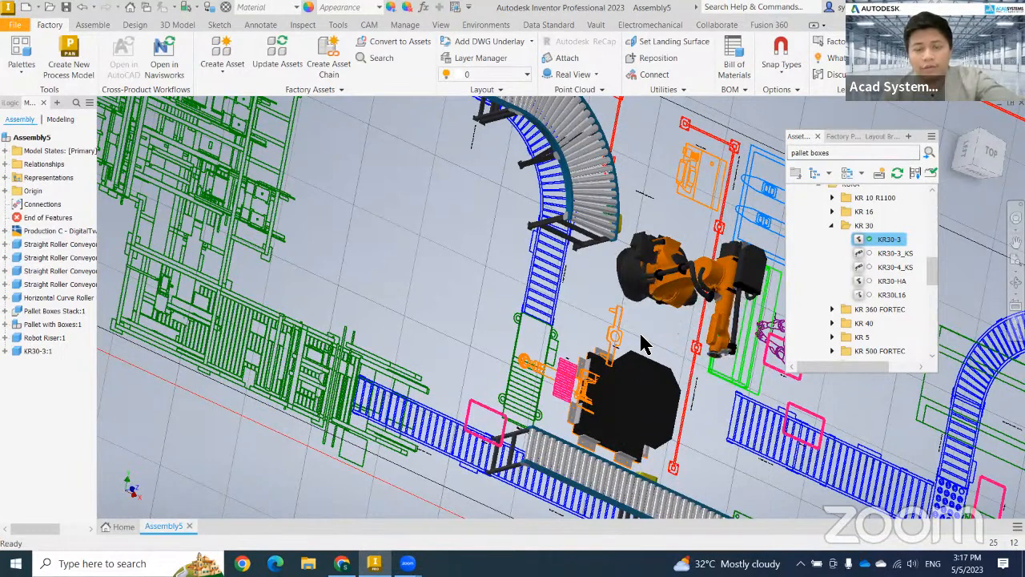
- Examine the placed robot and riser in the layout, and look through the KUKA KR 16 folder for other robot assets
key("F4")
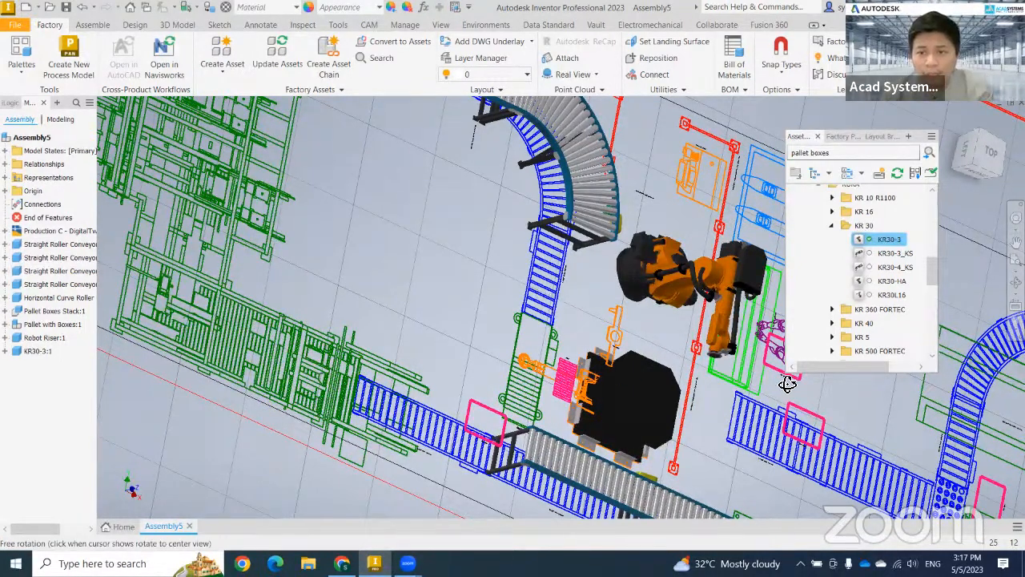
left_click_drag(849, 315, 846, 285)
middle_click_drag(845, 285, 854, 247, "shift")
scroll(854, 245, "up", 6)
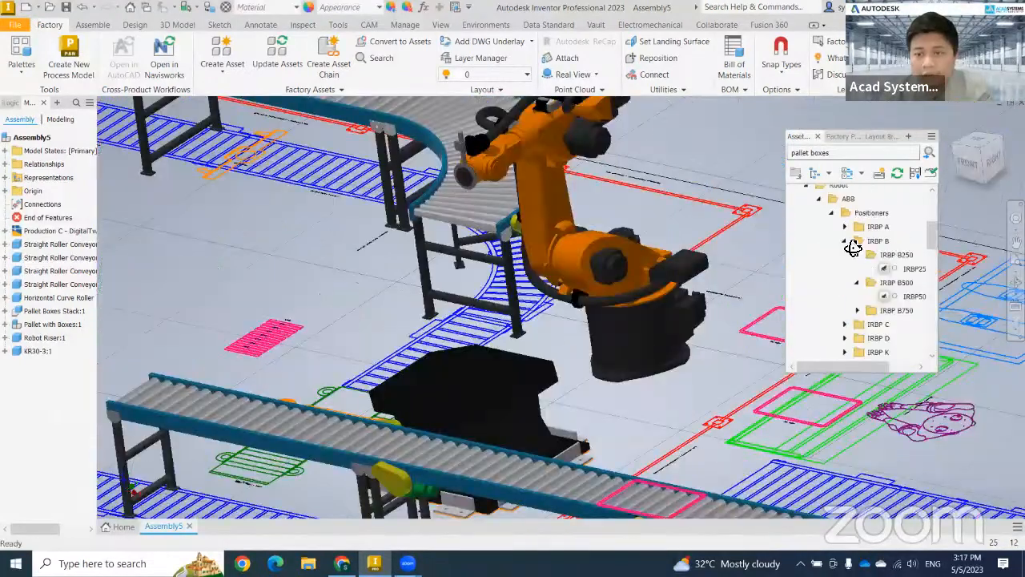
scroll(886, 315, "down", 5)
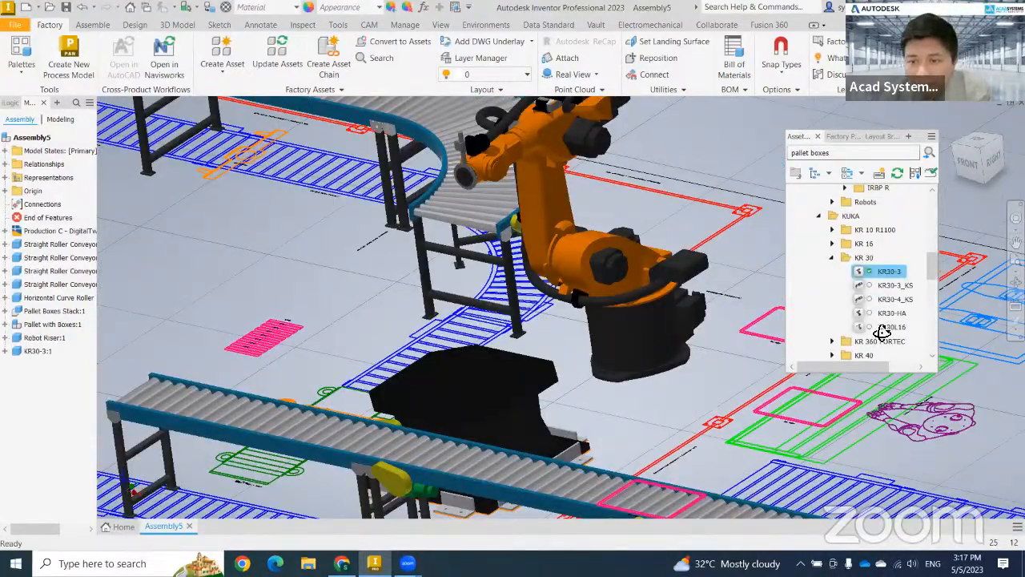
left_click(833, 243)
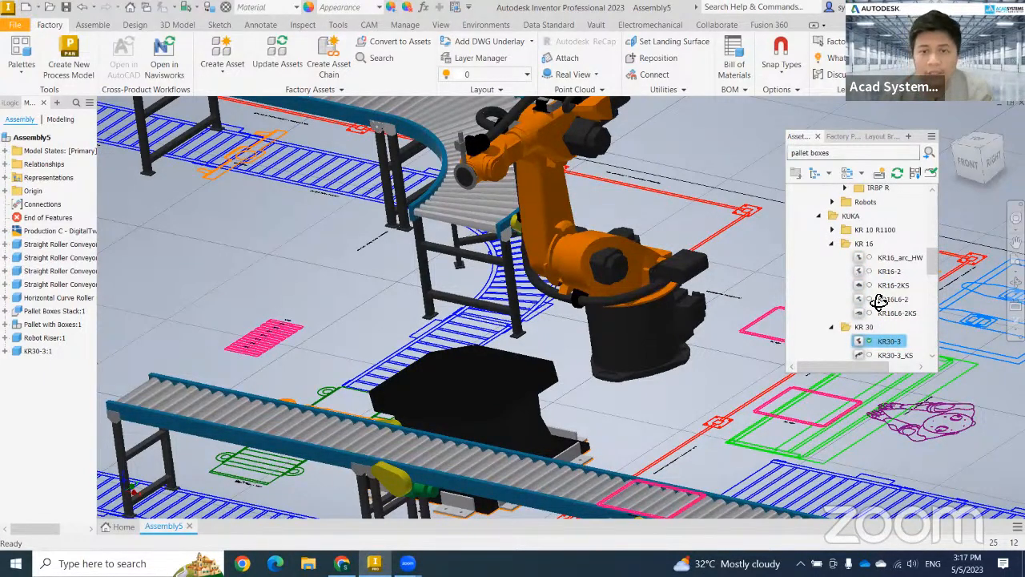
left_click(878, 300)
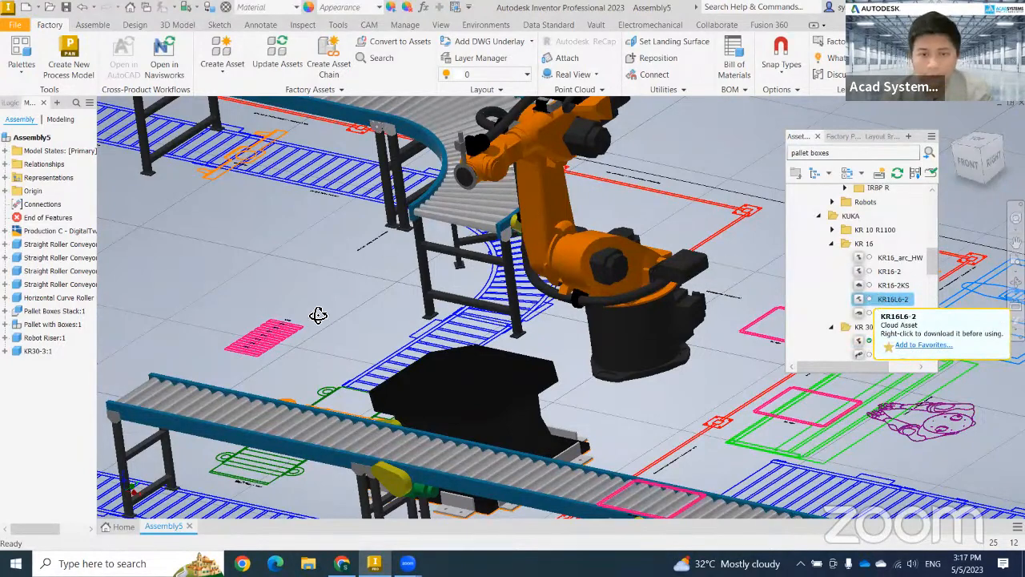
left_click(444, 367)
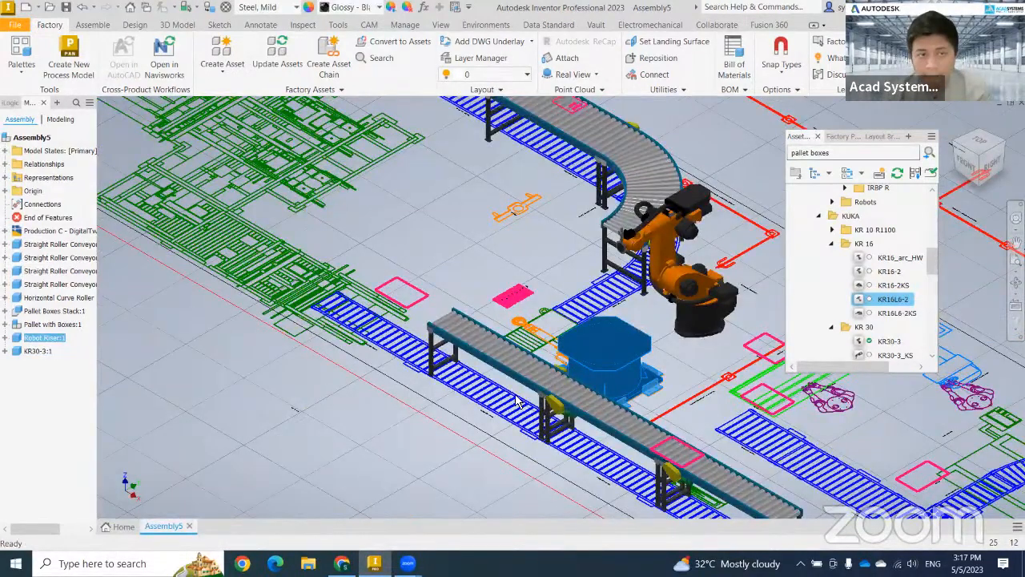
scroll(575, 437, "up", 3)
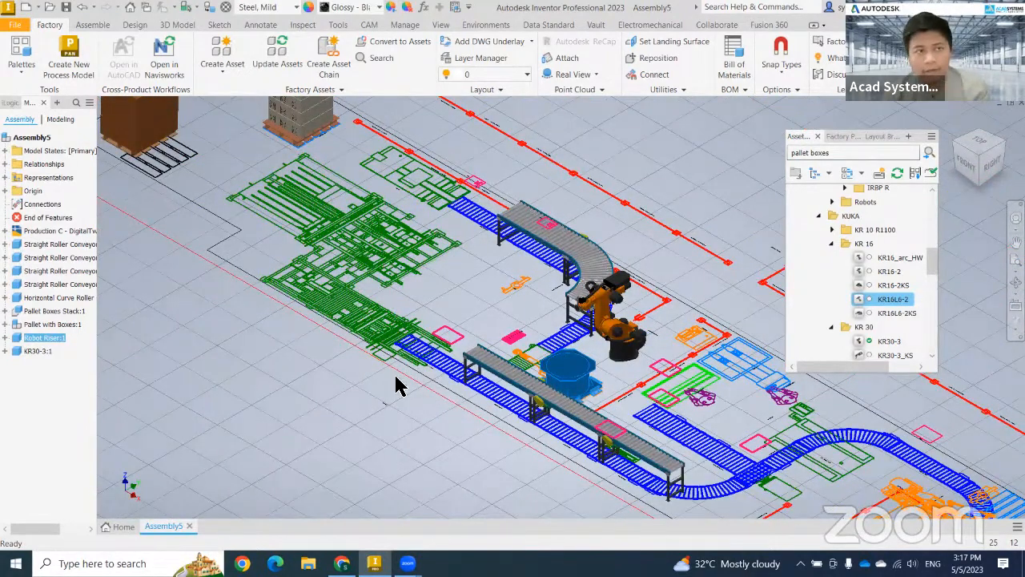
scroll(214, 162, "down", 3)
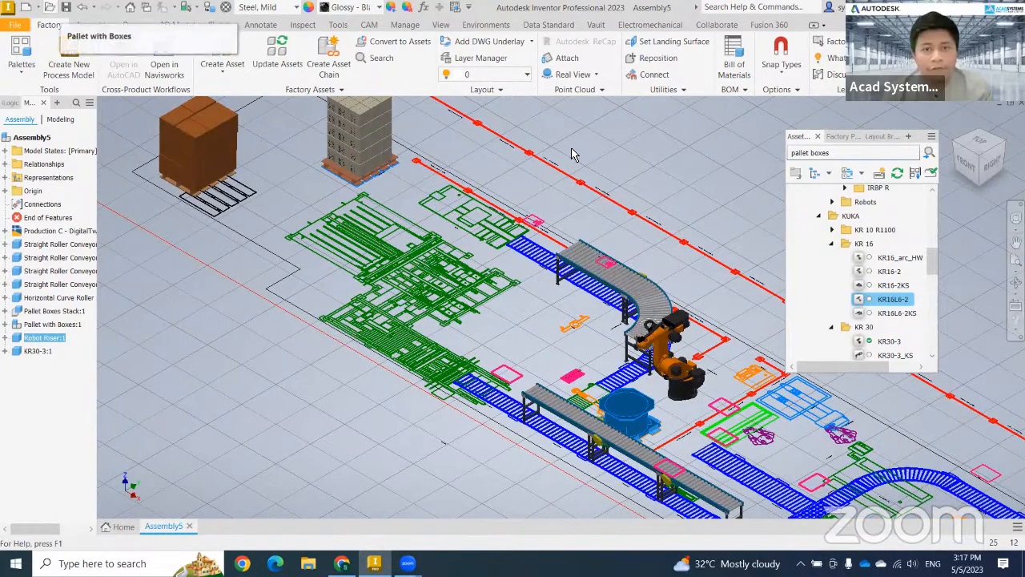
- Open the robot assembly M16iB20.iam from DATASET, 2022 Industrial Machinery, Engineering, 2020, 090620-Robot
key("ctrl+o")
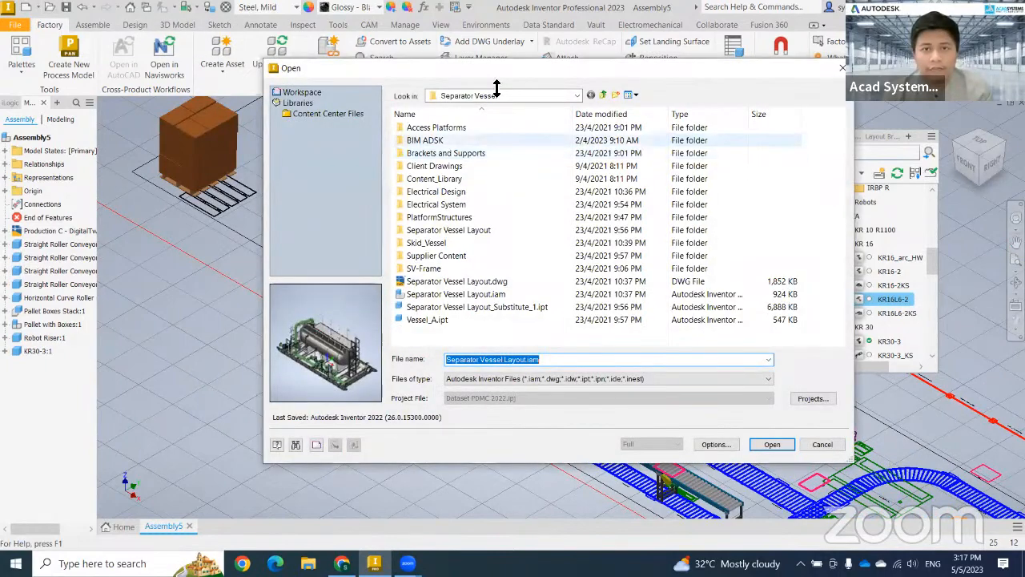
left_click(602, 119)
left_click(602, 119)
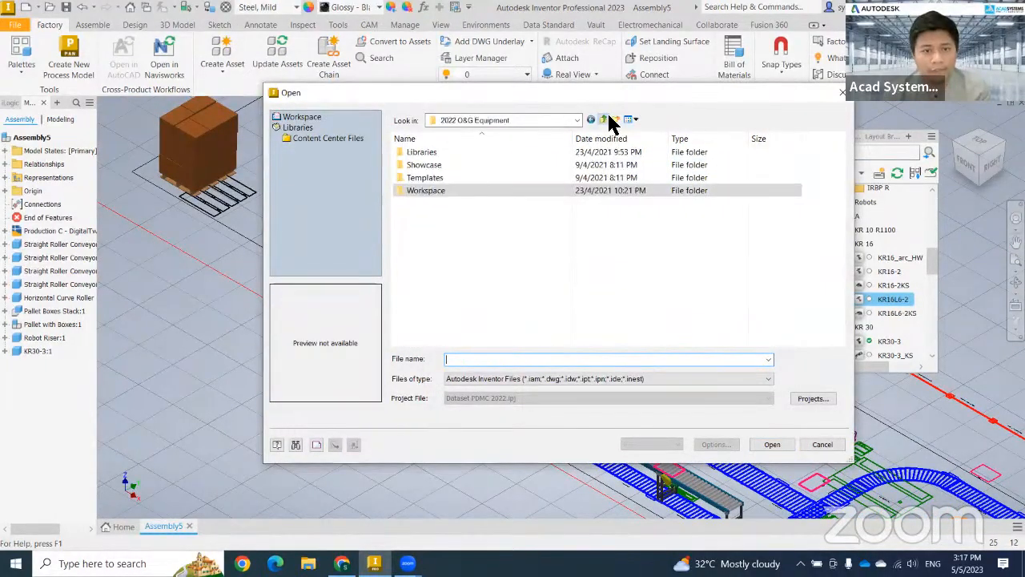
left_click(602, 119)
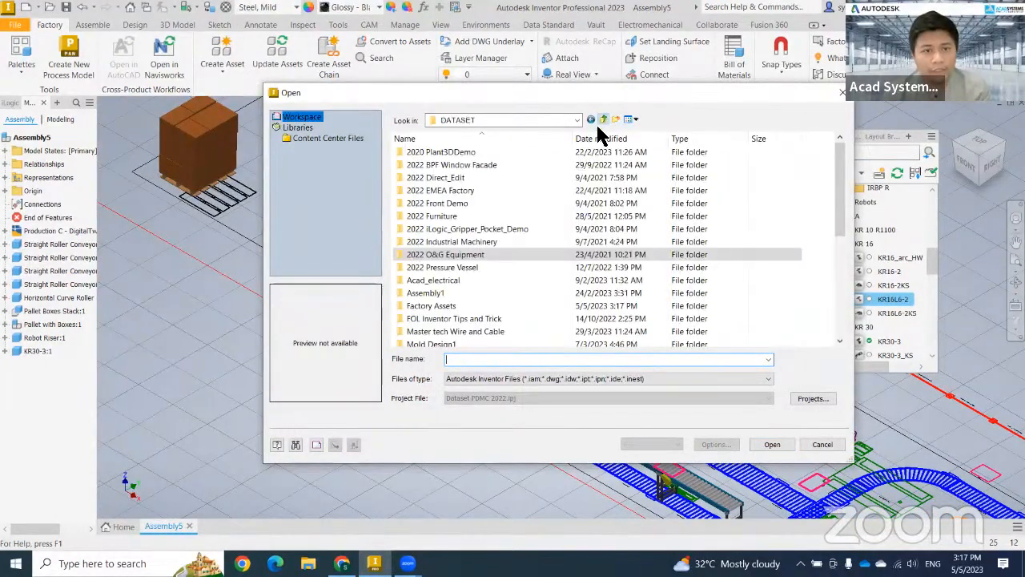
double_click(467, 244)
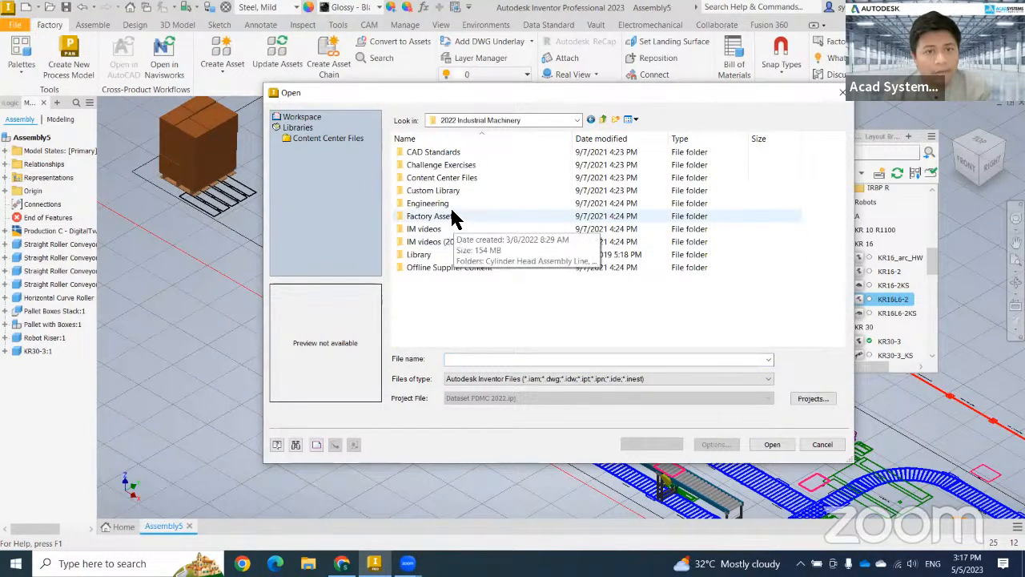
double_click(452, 204)
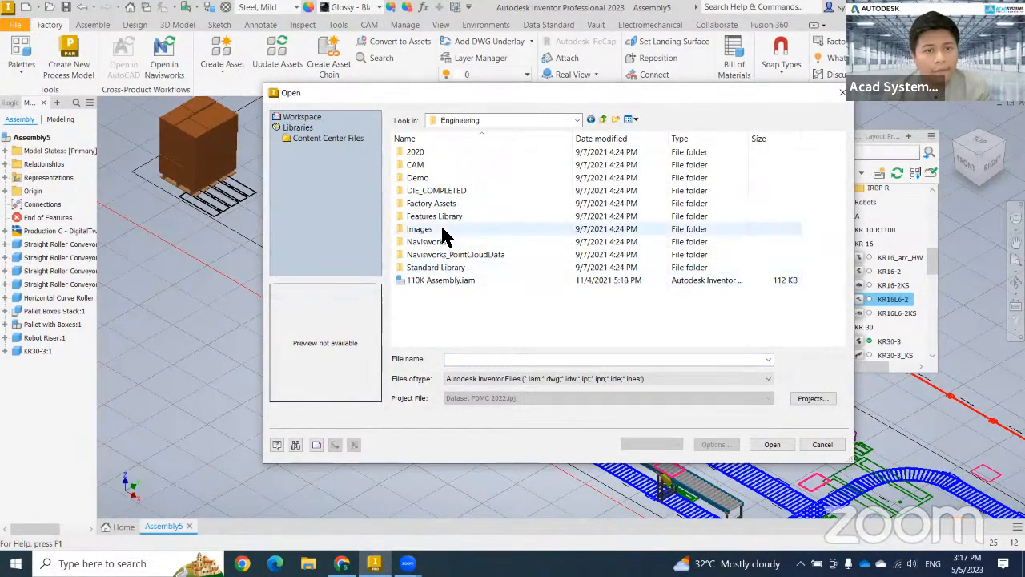
double_click(440, 152)
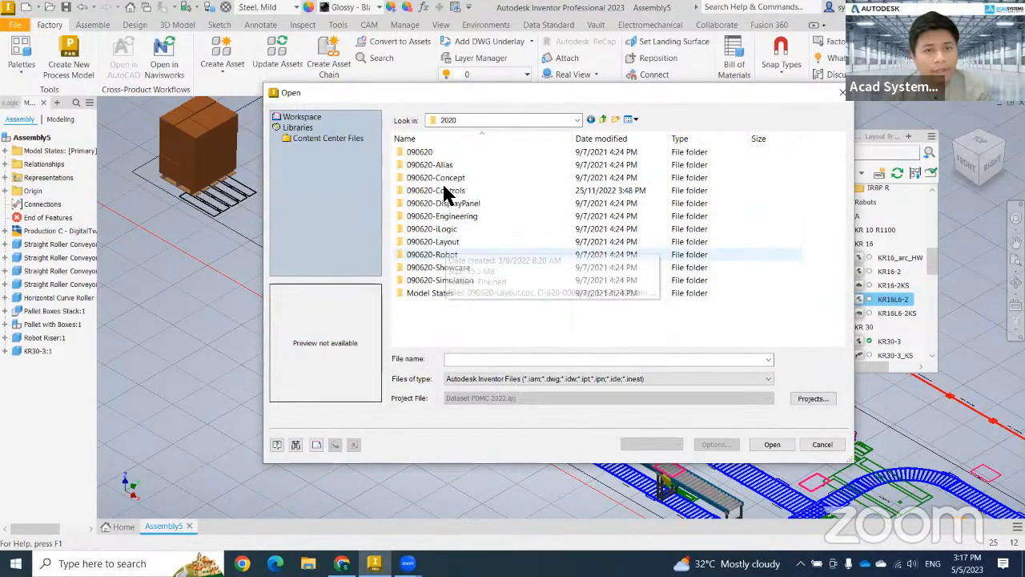
double_click(437, 254)
left_click(439, 231)
left_click(450, 243)
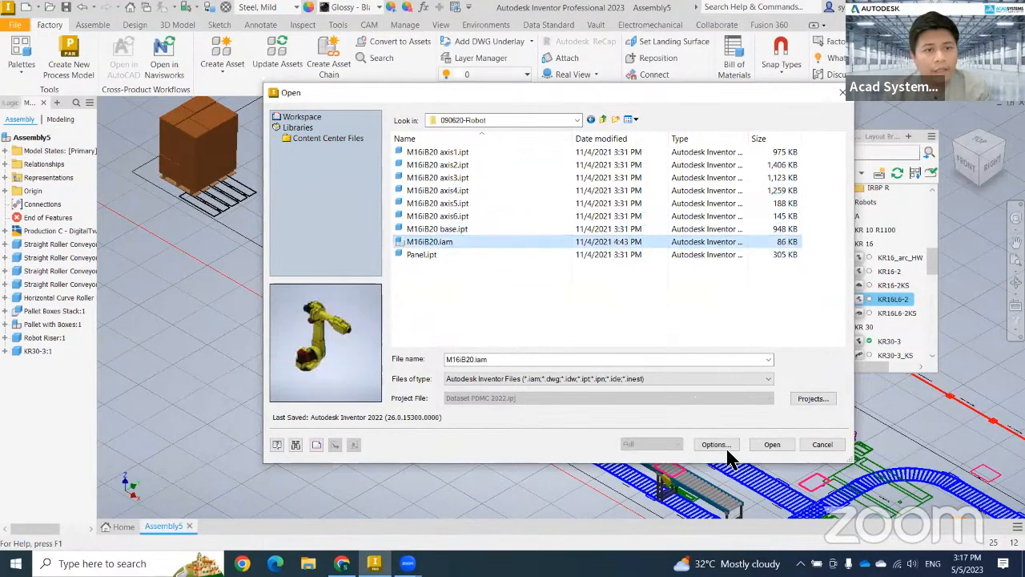
left_click(768, 445)
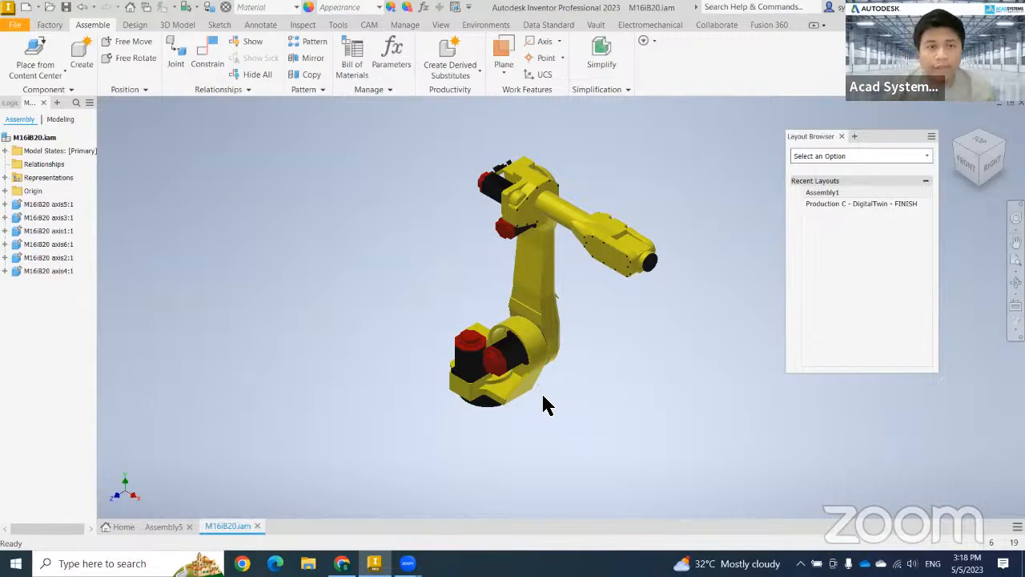
- Examine the yellow robot assembly and review the Factory options for creating an asset from a model
middle_click_drag(451, 201, 385, 225, "shift")
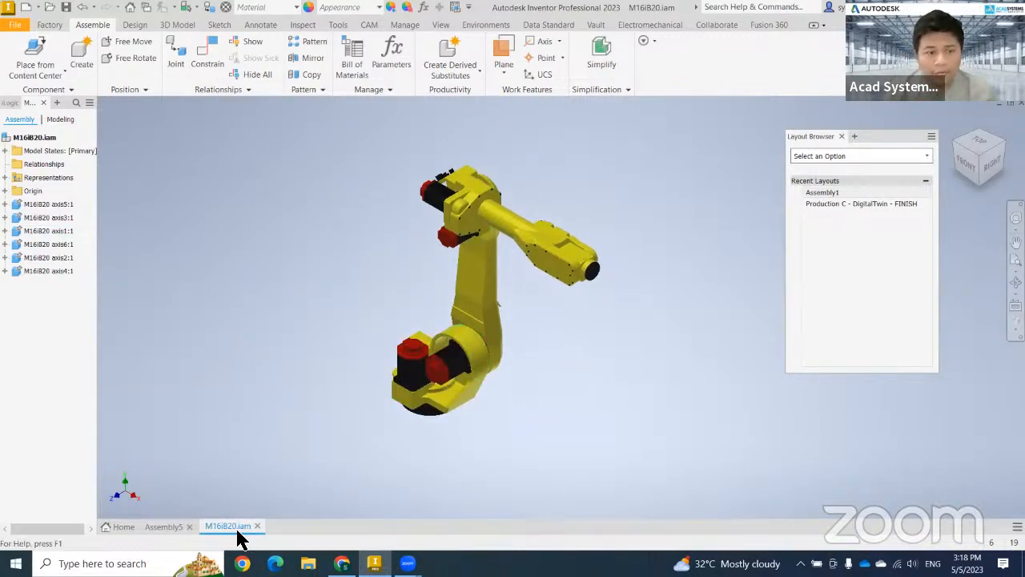
mouse_move(234, 533)
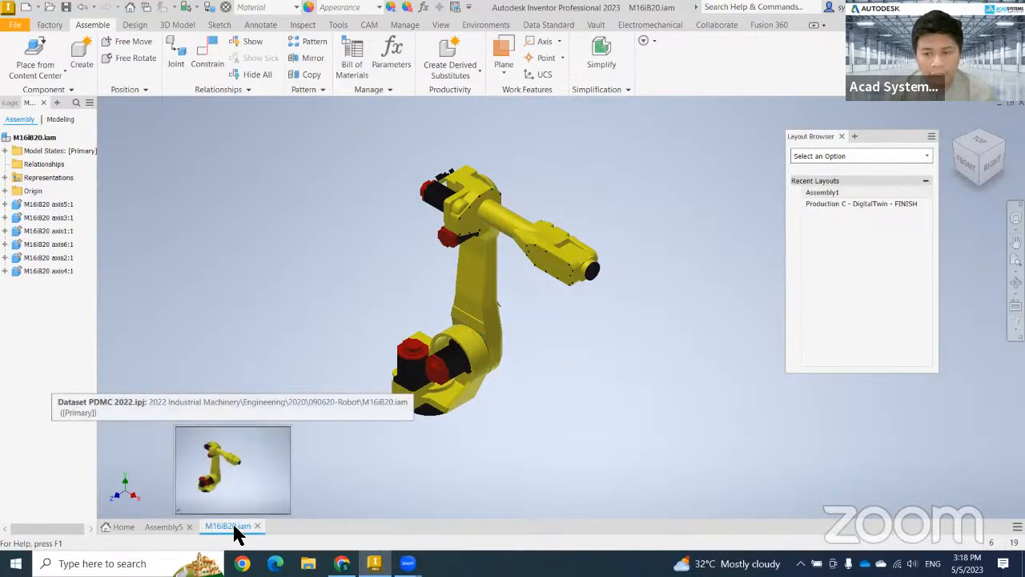
left_click(50, 25)
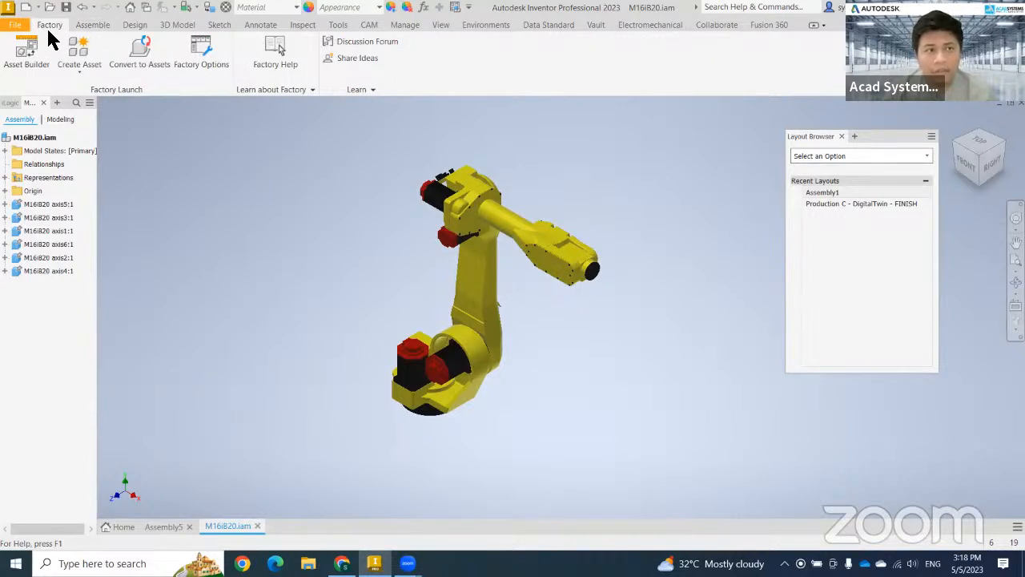
left_click_drag(286, 128, 628, 492)
left_click(672, 208)
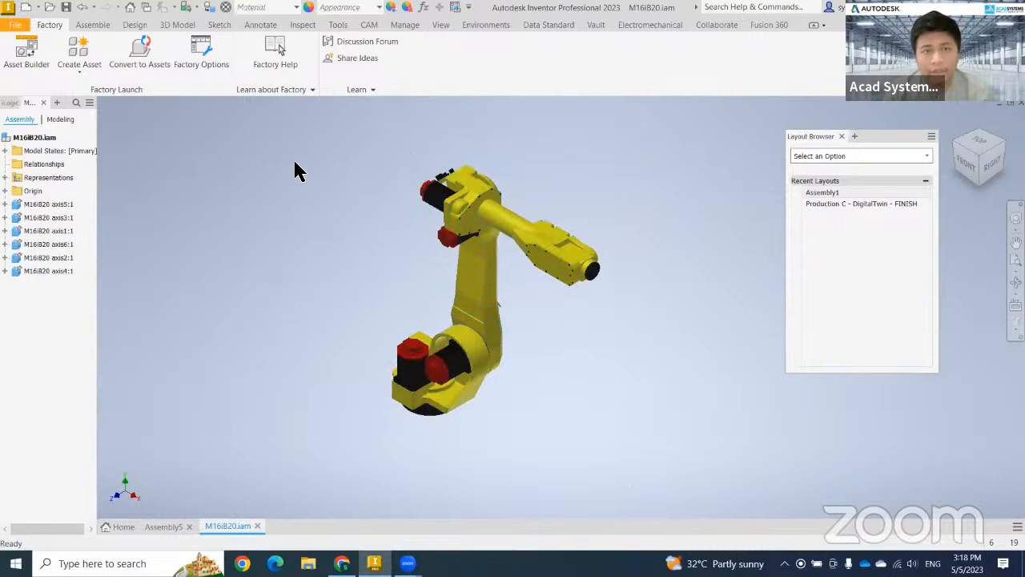
left_click(79, 75)
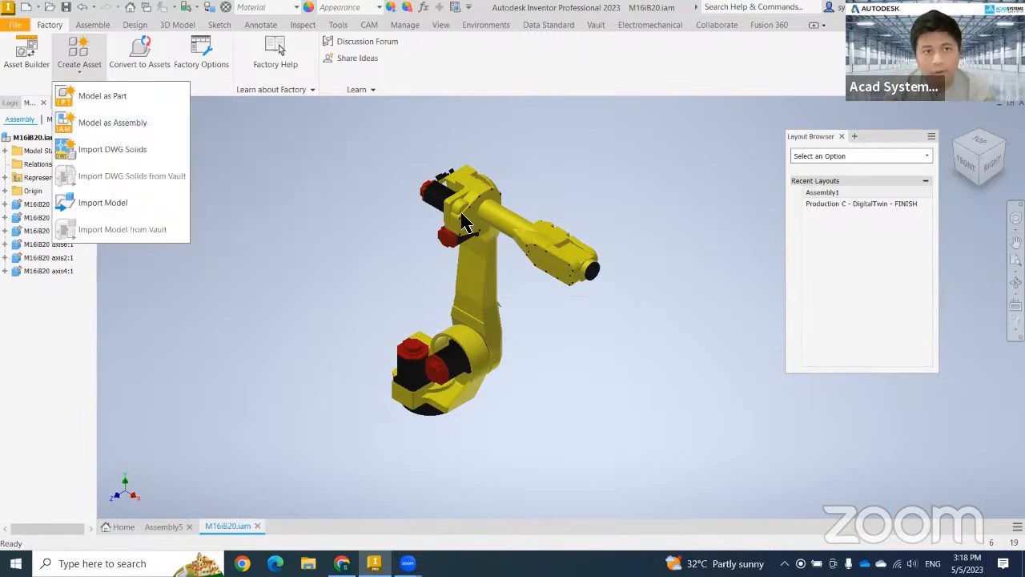
left_click(388, 216)
left_click_drag(341, 146, 622, 456)
left_click(276, 231)
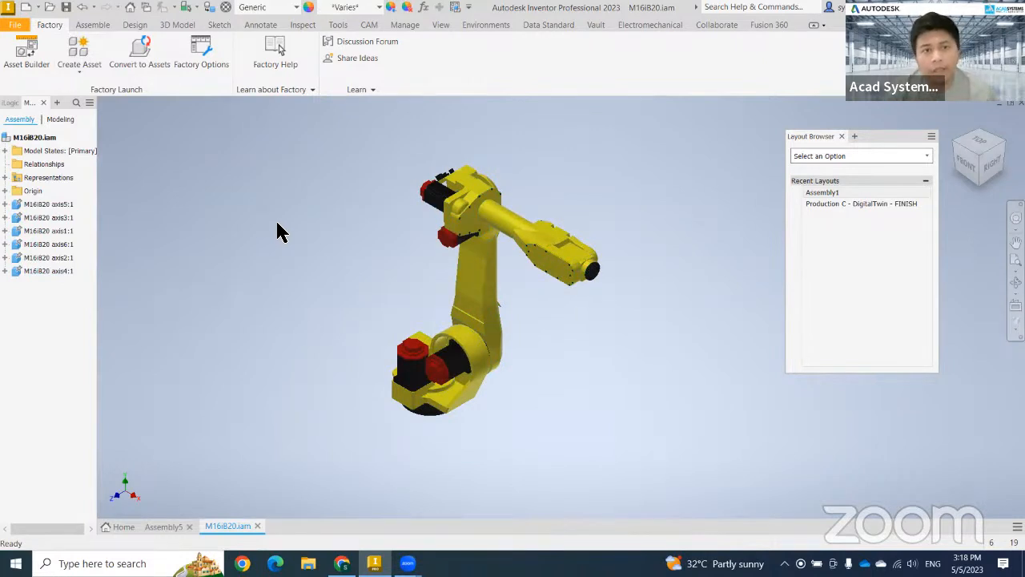
- Start Convert to Assets for the robot and define its floor plane from the base's underside, flipping the plane direction so the robot stands upright
left_click_drag(325, 134, 653, 457)
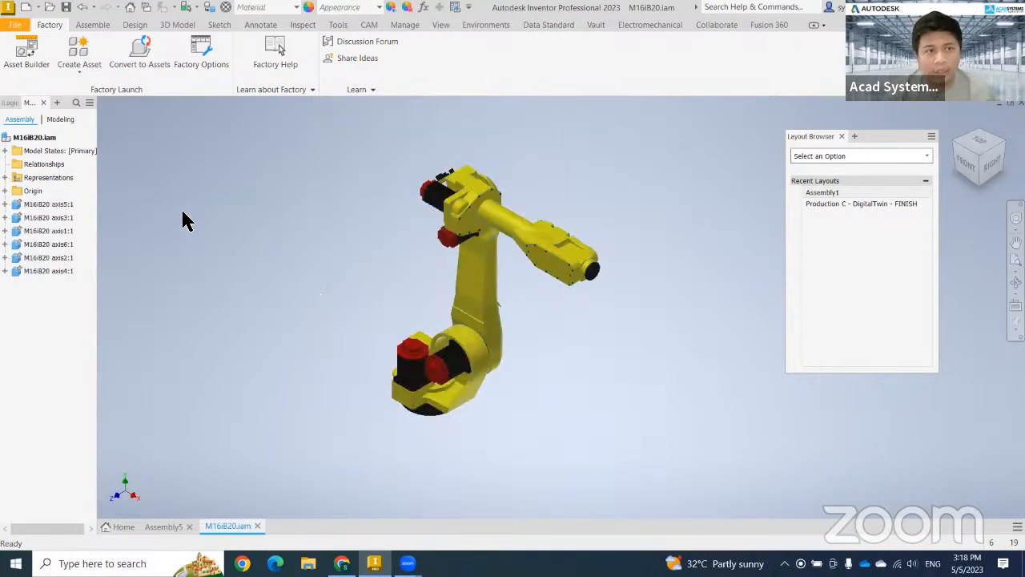
left_click(139, 66)
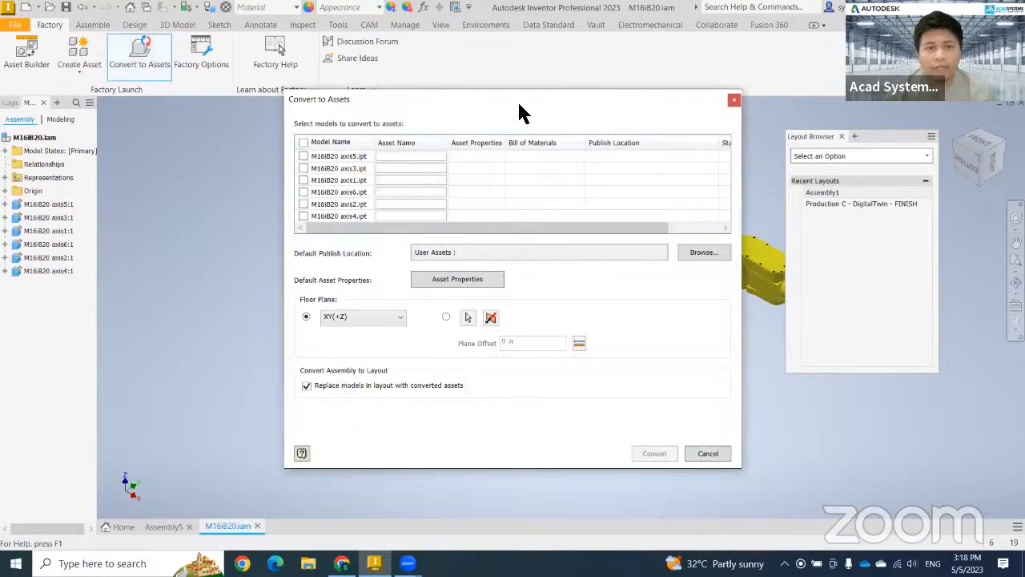
left_click_drag(545, 109, 797, 111)
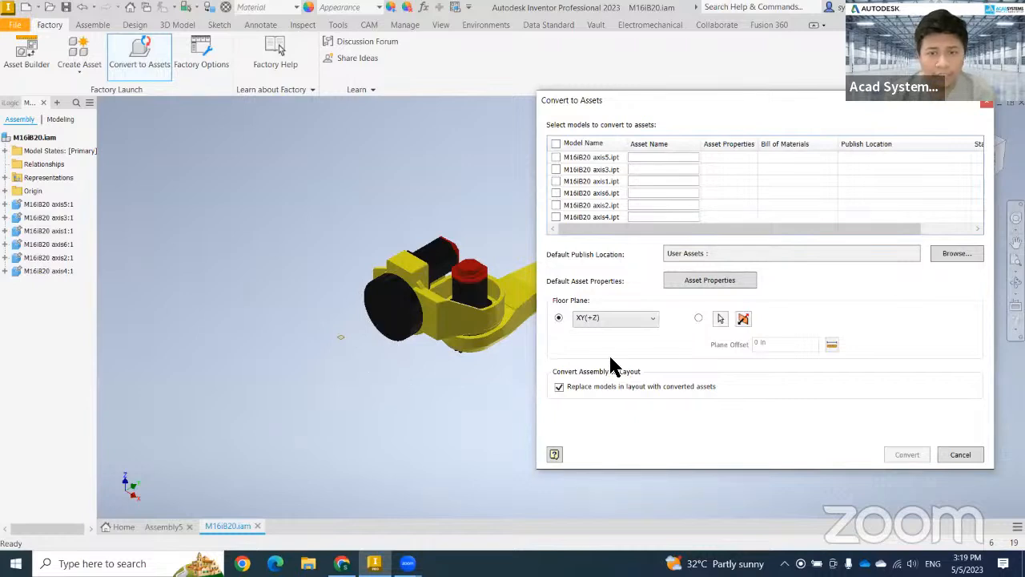
left_click(699, 318)
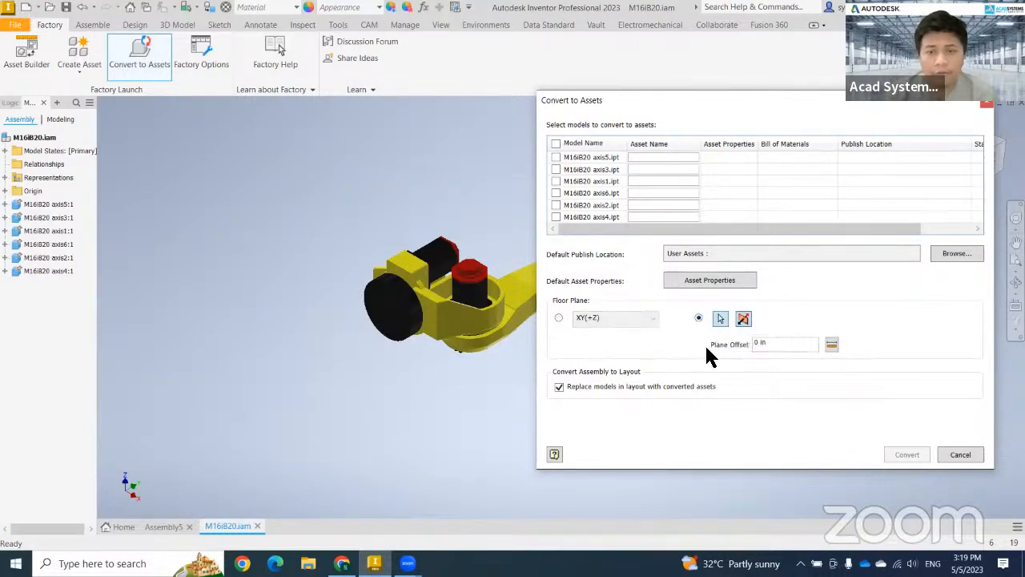
left_click(719, 319)
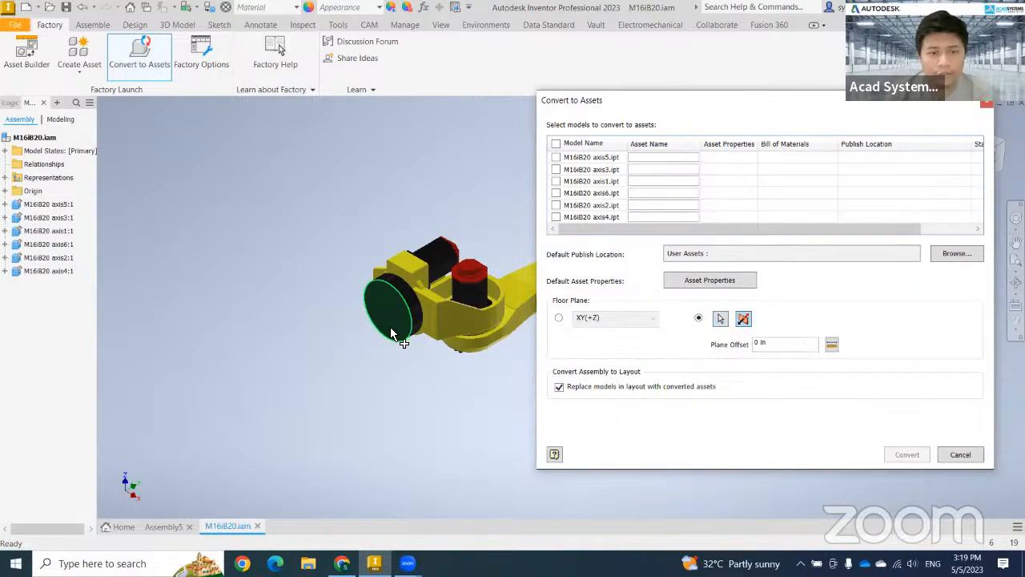
left_click(424, 349)
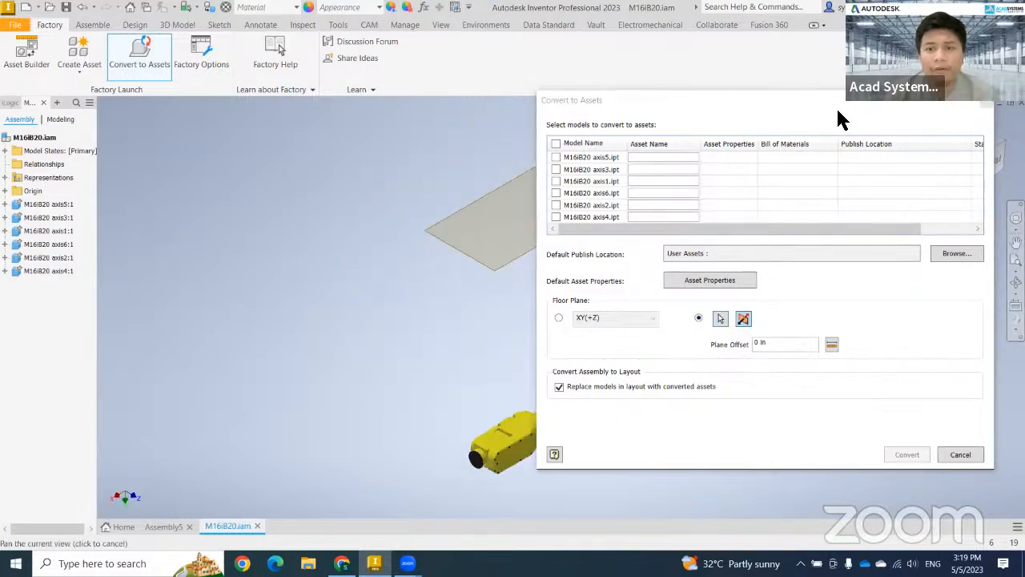
left_click(744, 319)
left_click_drag(469, 339, 270, 359)
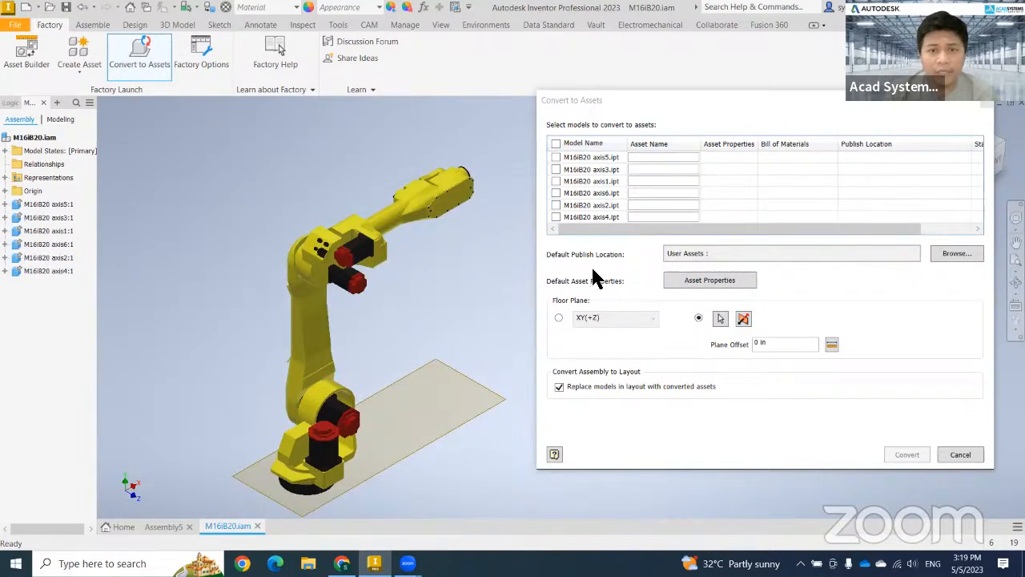
- Convert all six M16iB20 axis models to user assets, with the models in the layout replaced by the converted assets
left_click(556, 145)
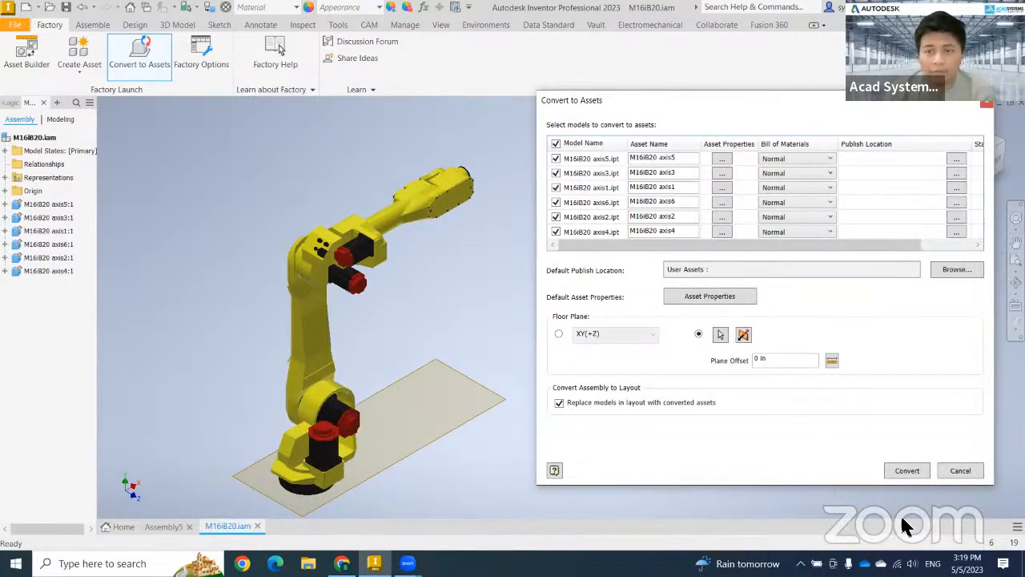
left_click(905, 472)
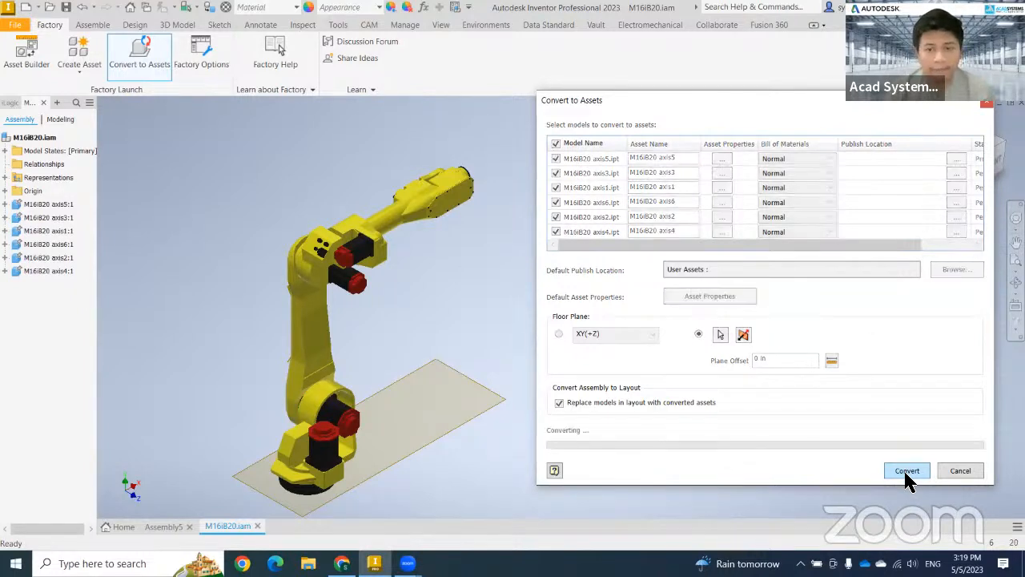
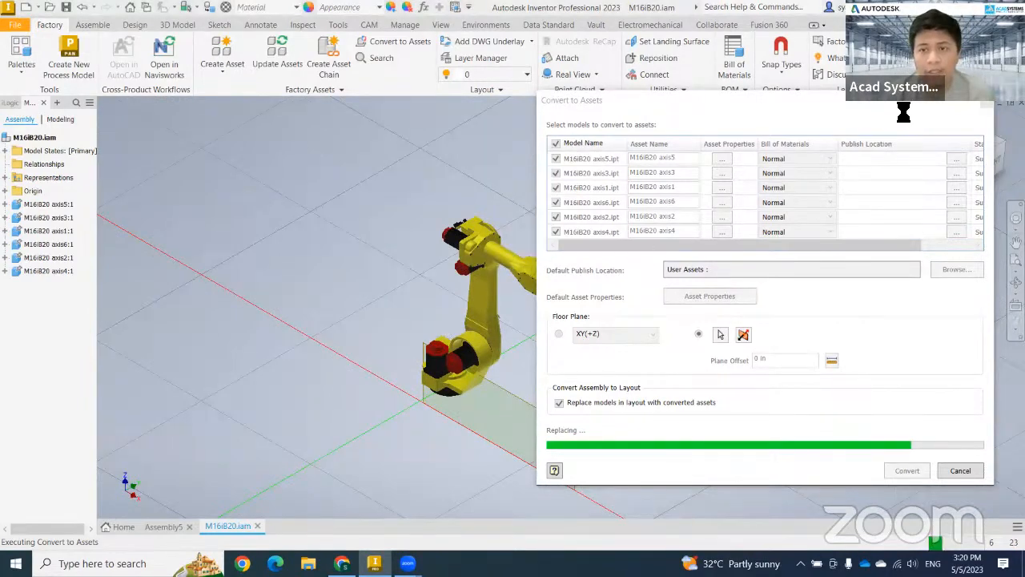
left_click(986, 104)
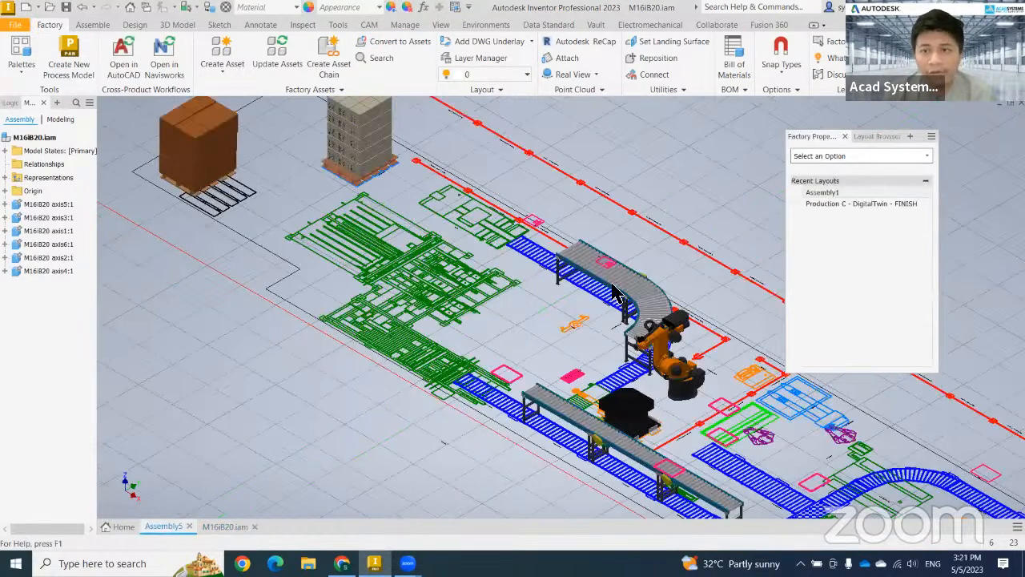
- Place the user asset 04 Completed FEA NIC on the open floor of Assembly5 beside the brown pallet boxes
left_click(807, 137)
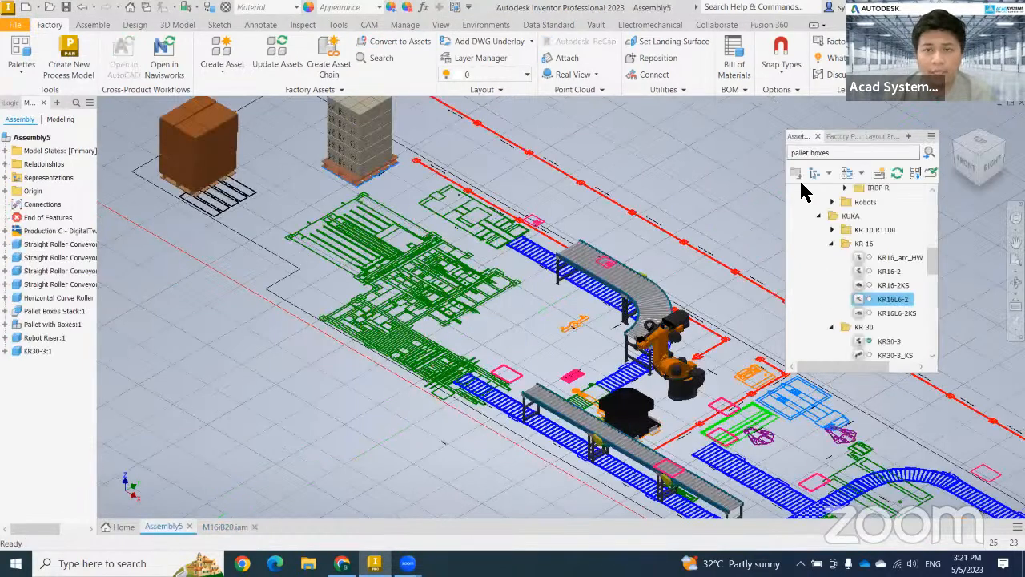
scroll(813, 214, "up", 10)
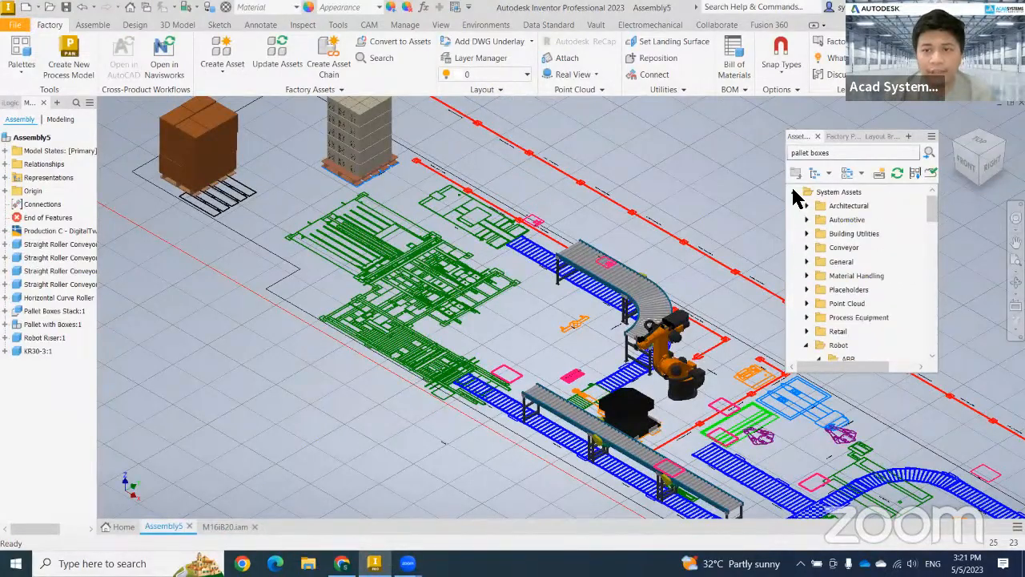
left_click(792, 193)
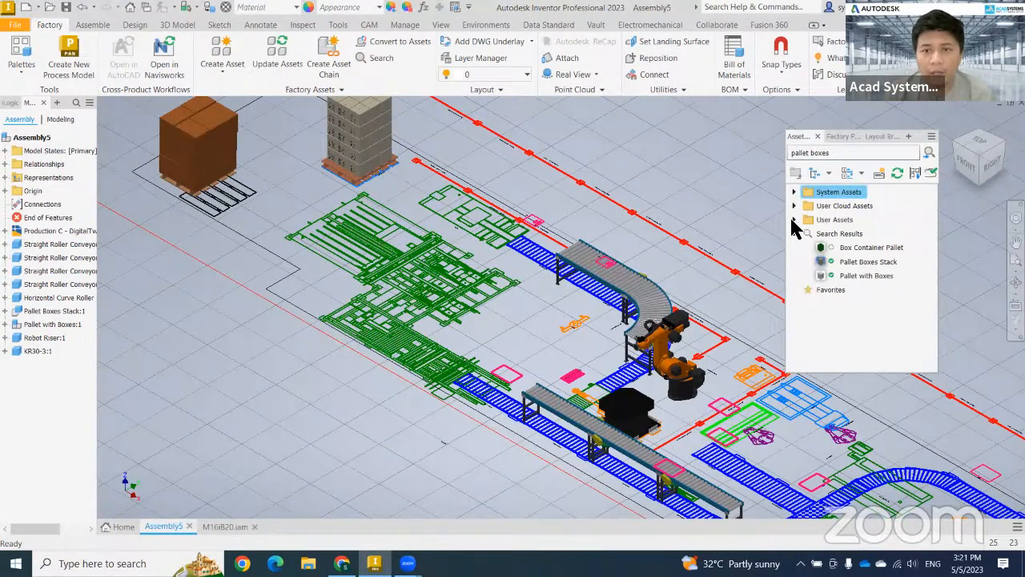
left_click(793, 220)
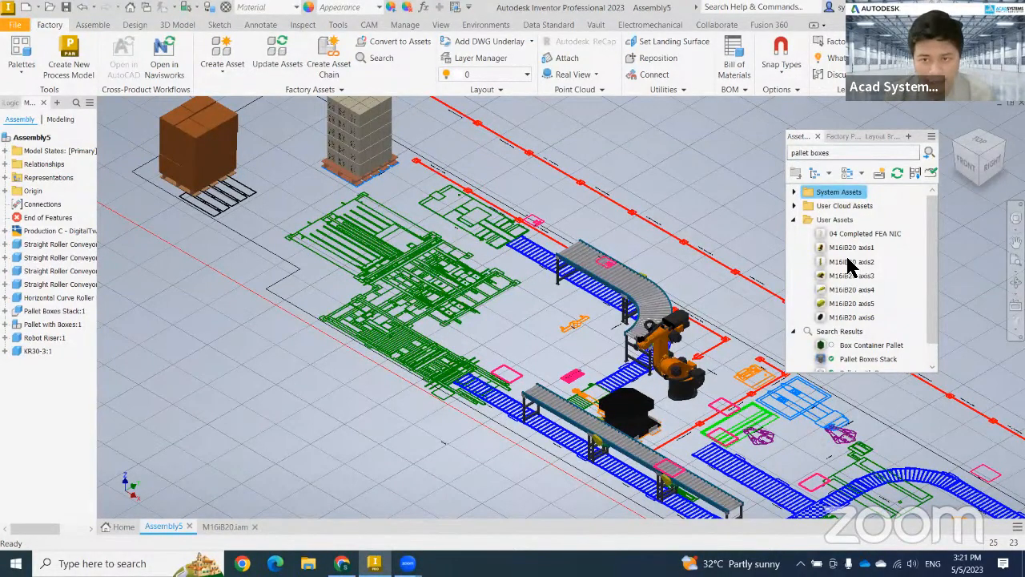
left_click(850, 233)
left_click_drag(852, 238, 341, 401)
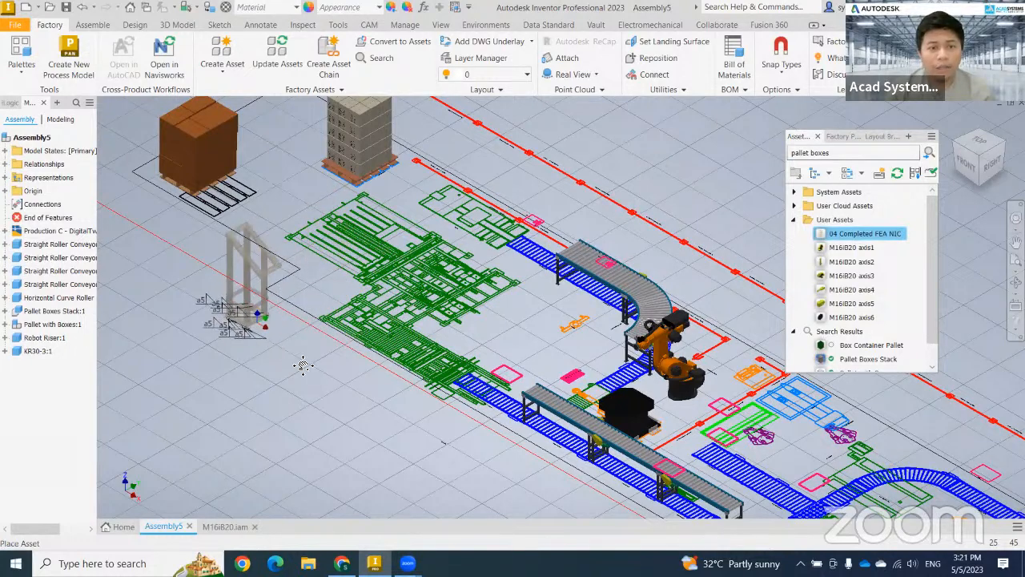
scroll(303, 362, "up", 2)
scroll(380, 370, "up", 2)
left_click(381, 368)
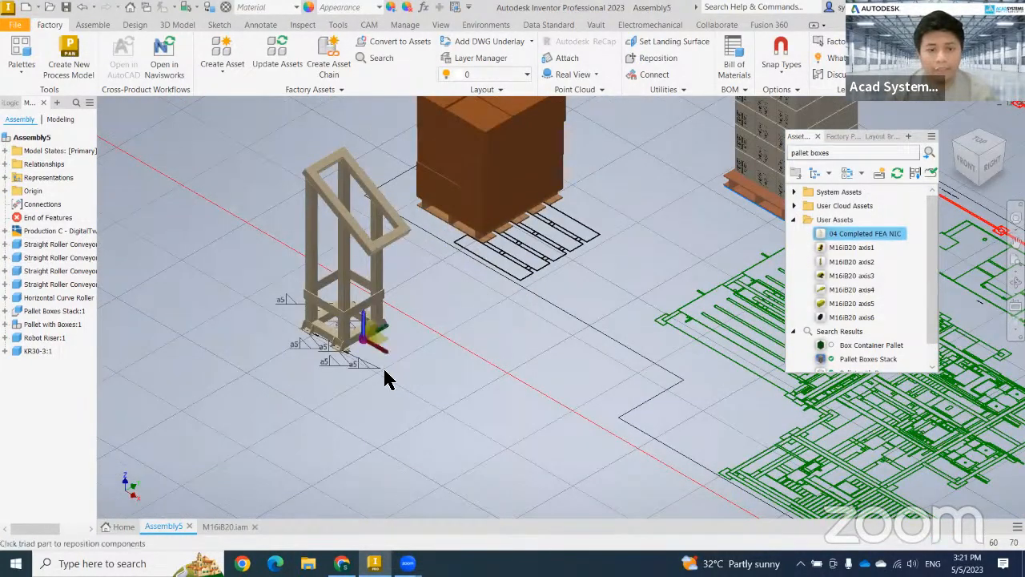
right_click(386, 371)
left_click(408, 375)
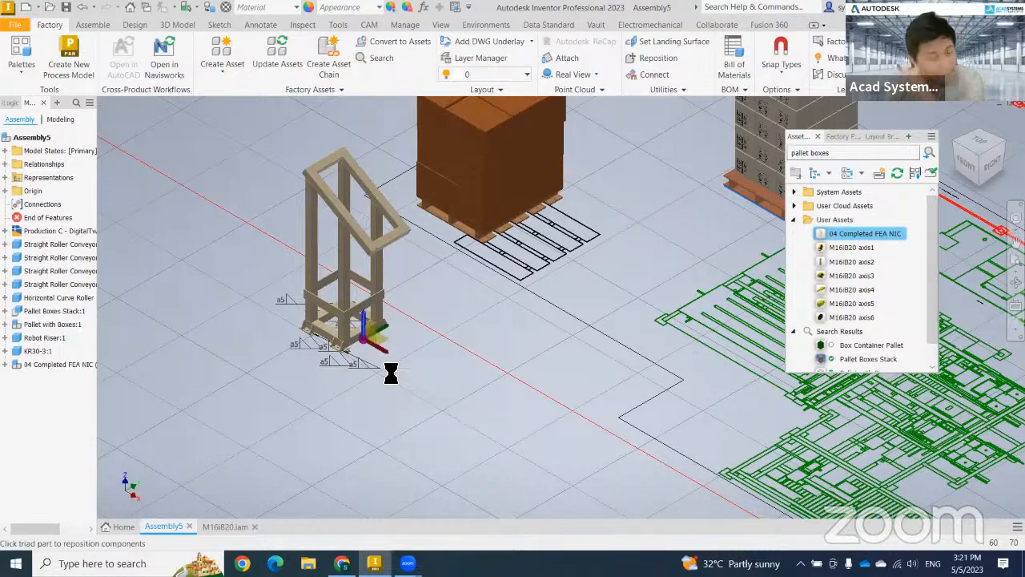
- Place a second 04 Completed FEA NIC frame next to the first one and finish the placement
middle_click_drag(311, 395, 419, 399)
left_click(399, 390)
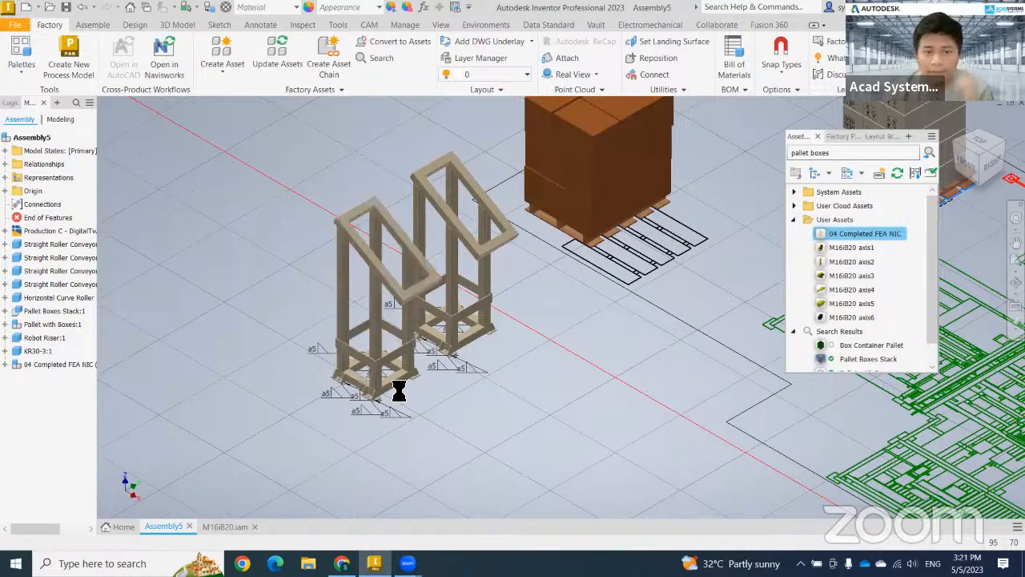
right_click(405, 388)
left_click(418, 396)
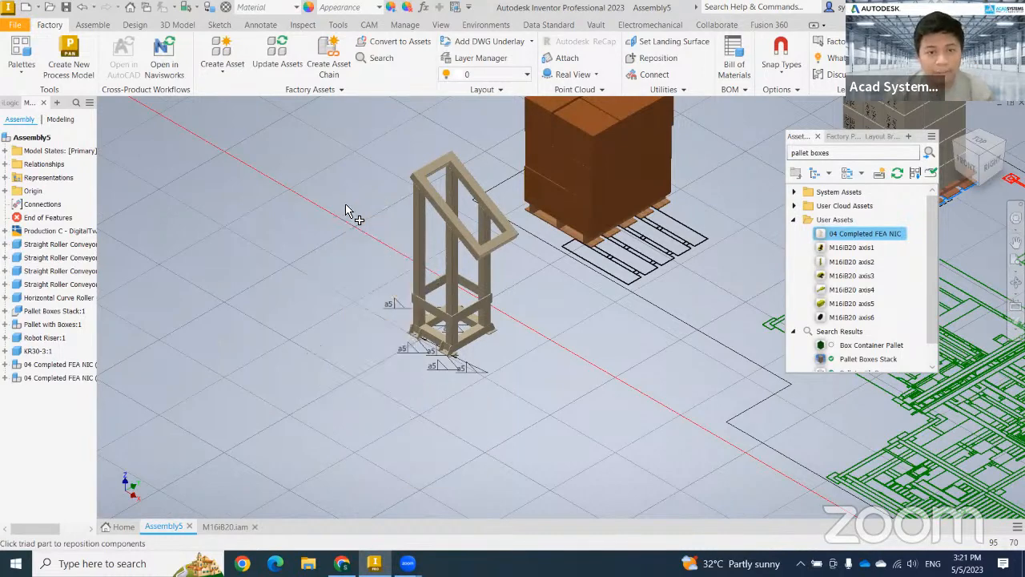
right_click(548, 360)
left_click(558, 365)
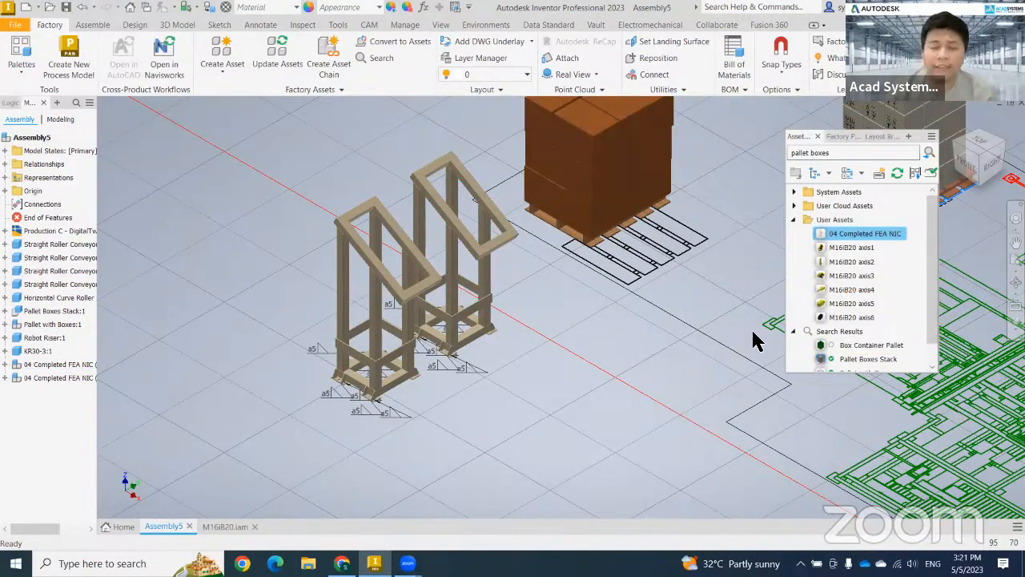
- Collapse the User Assets and Robot folders and open the Human Posture folder under General in System Assets
scroll(715, 442, "up", 3)
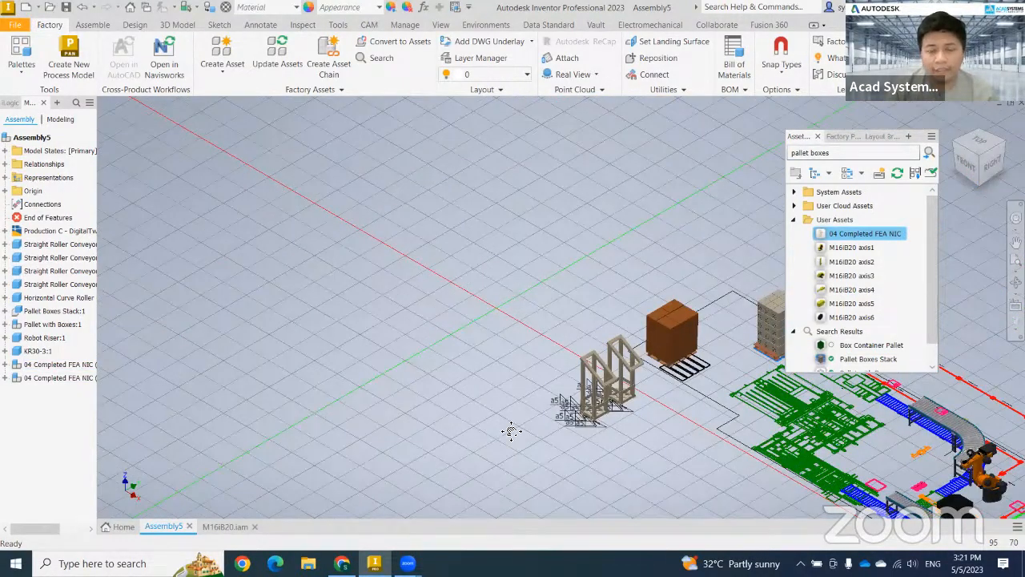
scroll(524, 405, "up", 2)
scroll(542, 398, "up", 2)
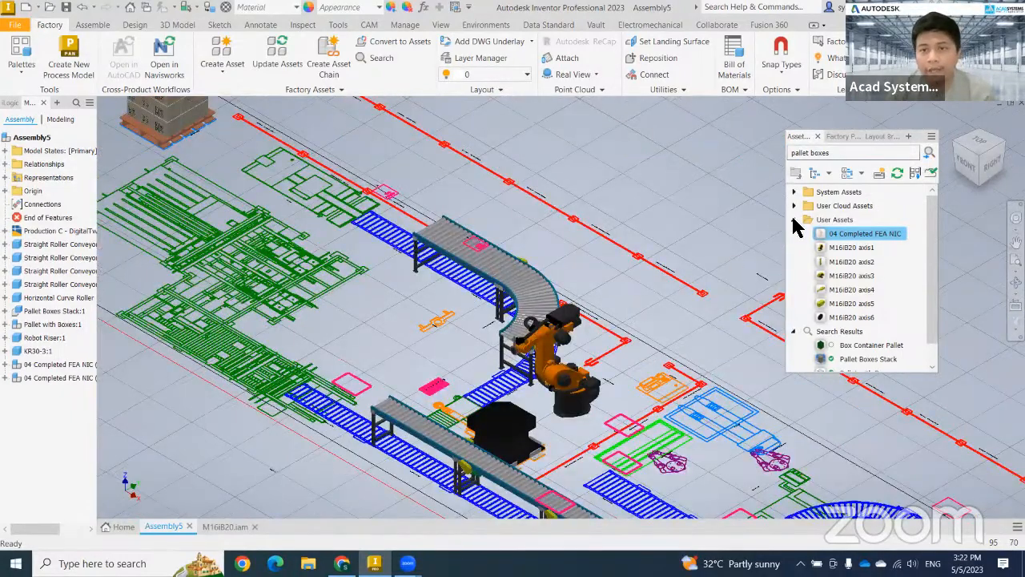
left_click(793, 217)
left_click(793, 192)
left_click(807, 330)
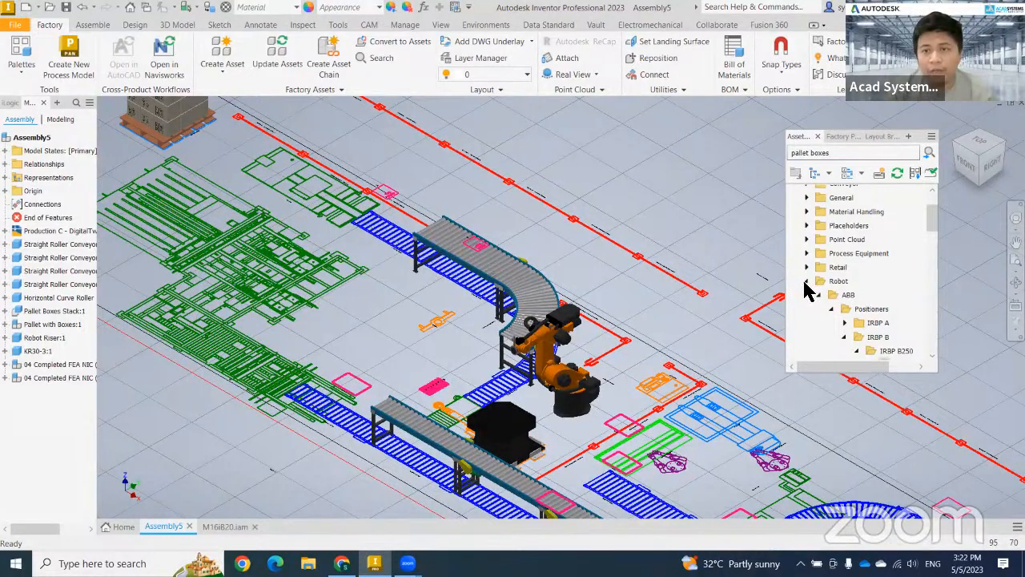
left_click(806, 280)
scroll(825, 297, "up", 1)
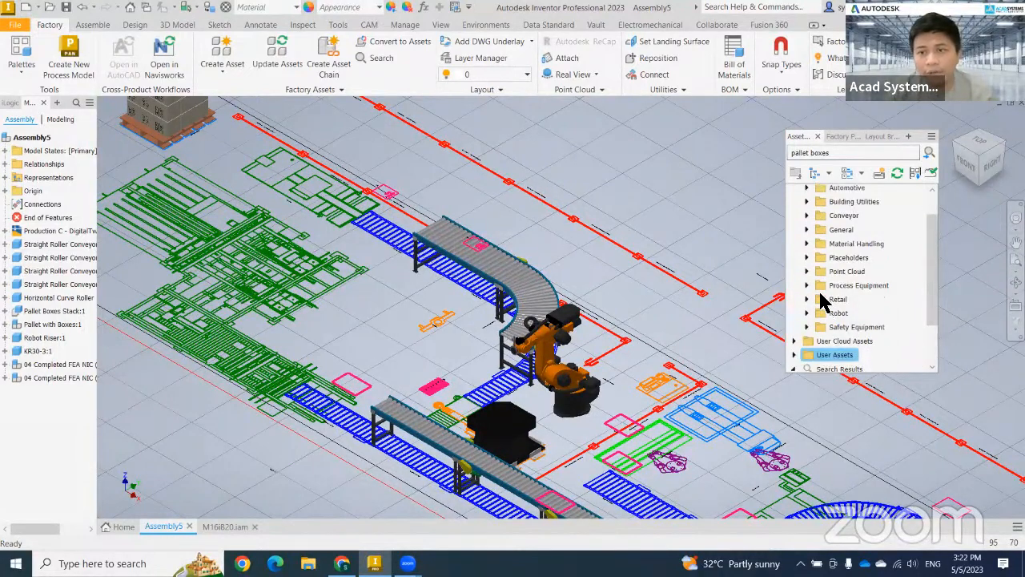
left_click(807, 231)
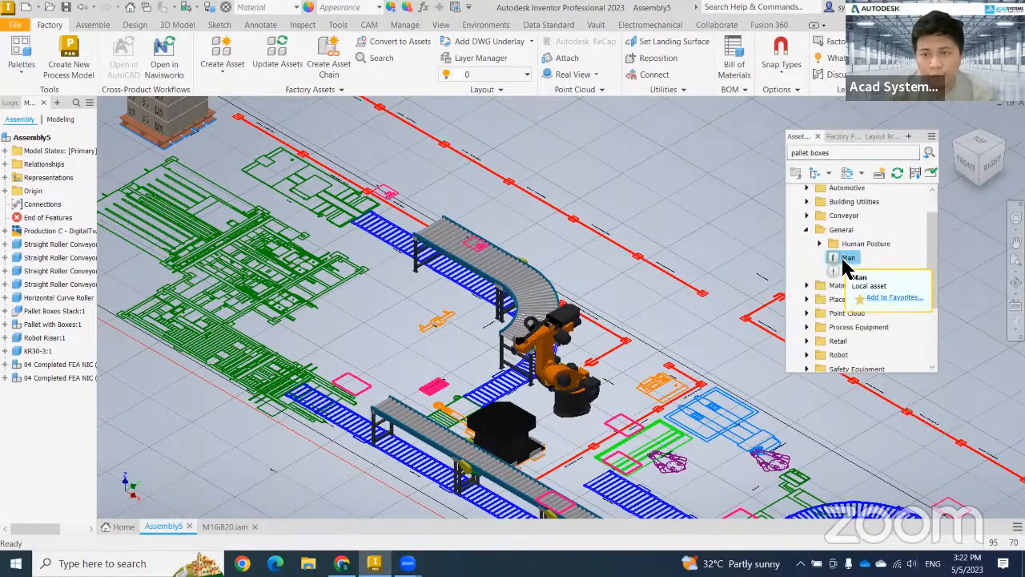
left_click(850, 271)
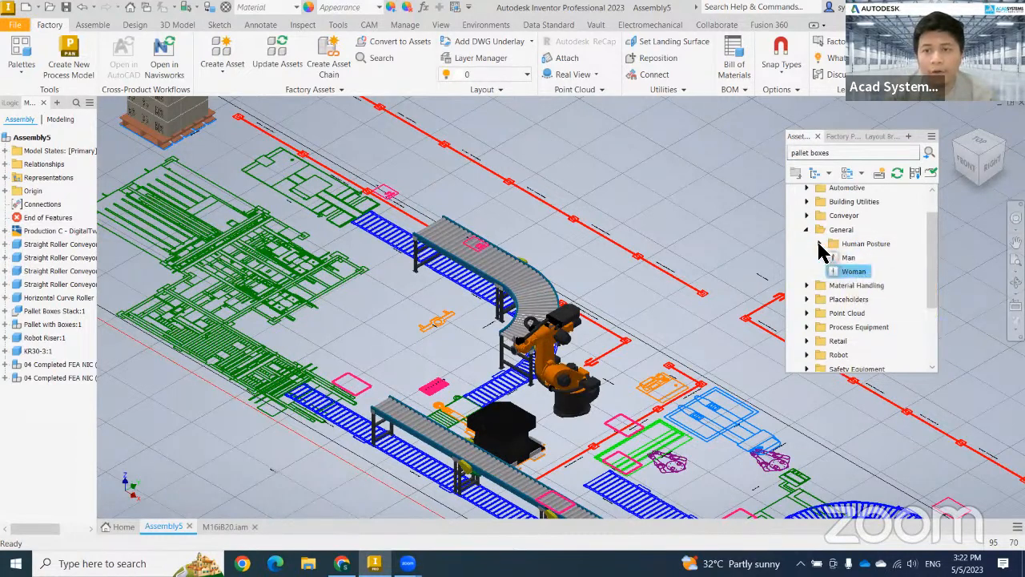
left_click(819, 244)
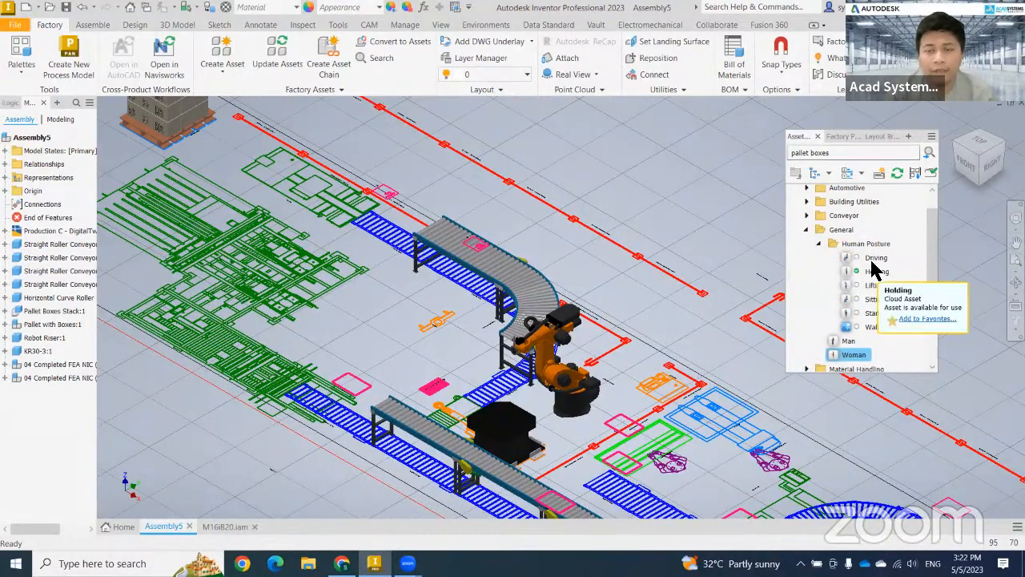
- Place the Holding human figure on the floor behind the curved roller conveyor
left_click(874, 270)
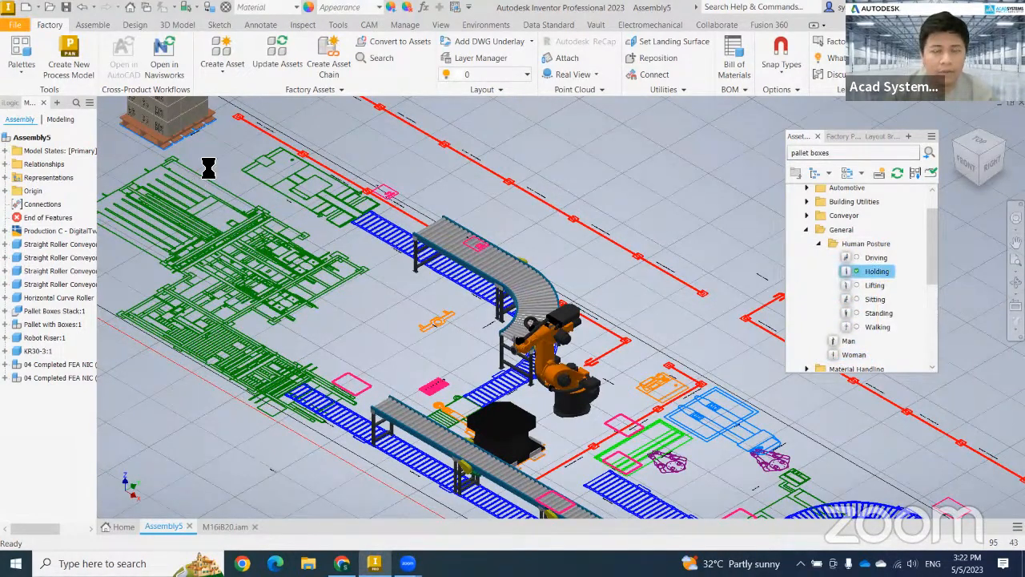
middle_click_drag(341, 401, 410, 492)
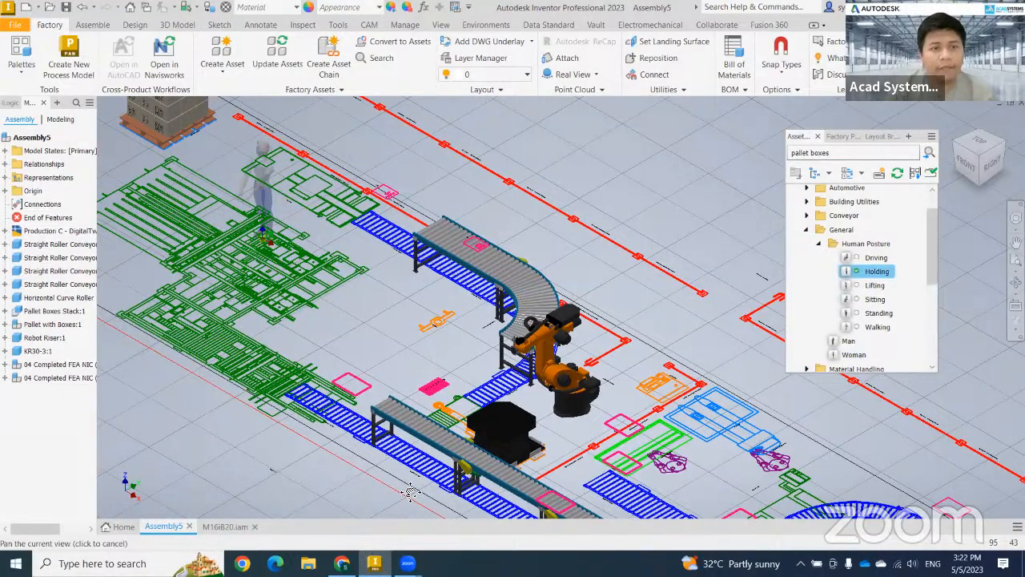
middle_click_drag(270, 122, 345, 279)
middle_click_drag(681, 513, 544, 222)
scroll(544, 222, "up", 7)
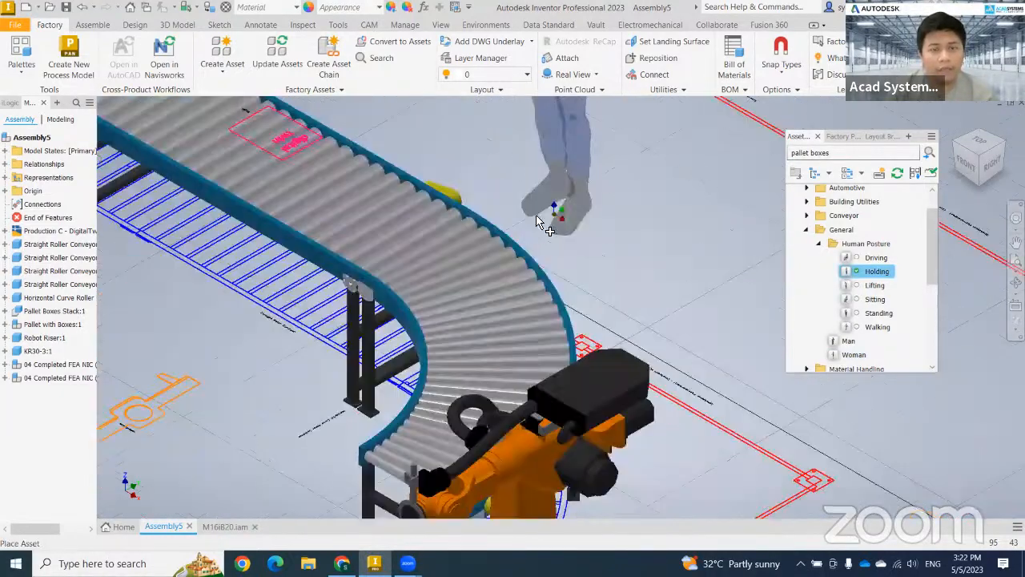
middle_click_drag(604, 296, 669, 478)
scroll(600, 408, "down", 6)
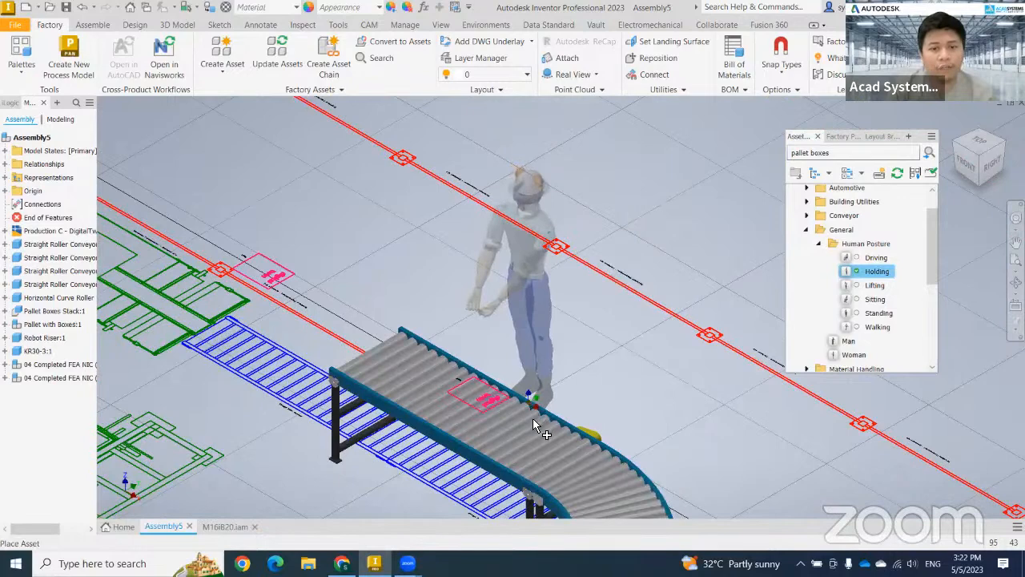
left_click(533, 421)
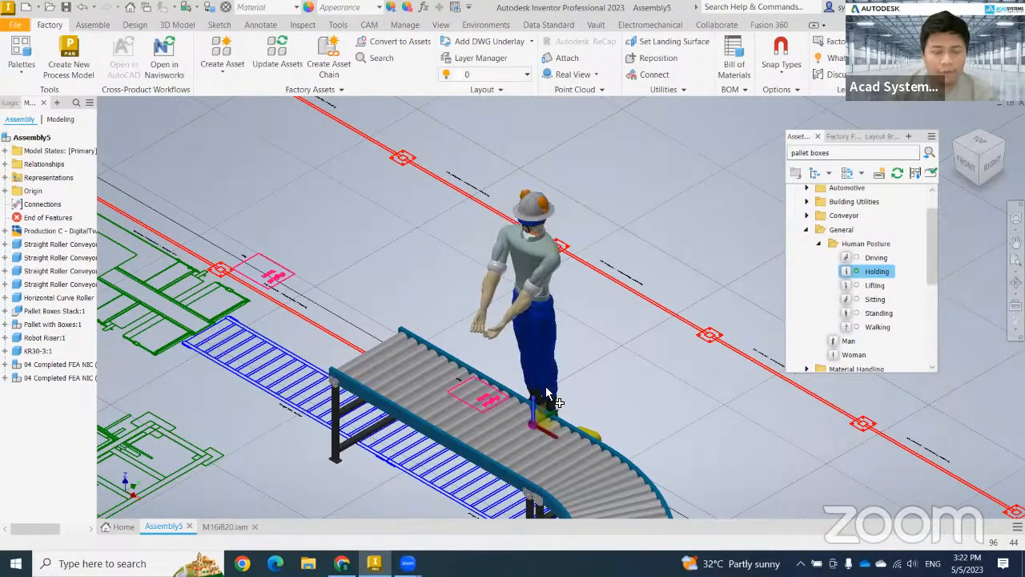
- Rotate the Holding figure to face the conveyor and finish the placement without adding another copy
left_click_drag(554, 410, 636, 412)
right_click(637, 408)
left_click(657, 406)
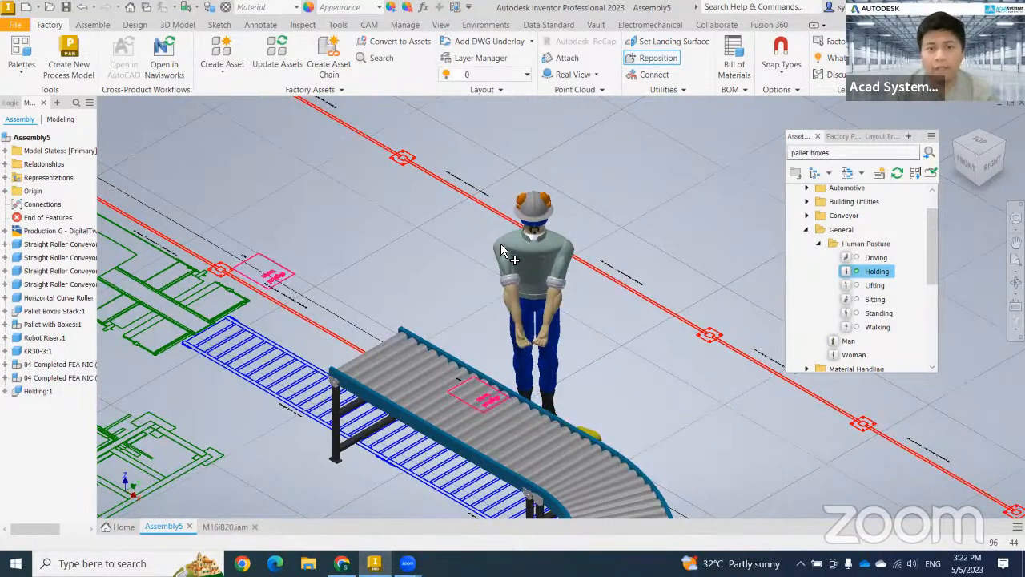
key("Escape")
right_click(653, 385)
left_click(673, 392)
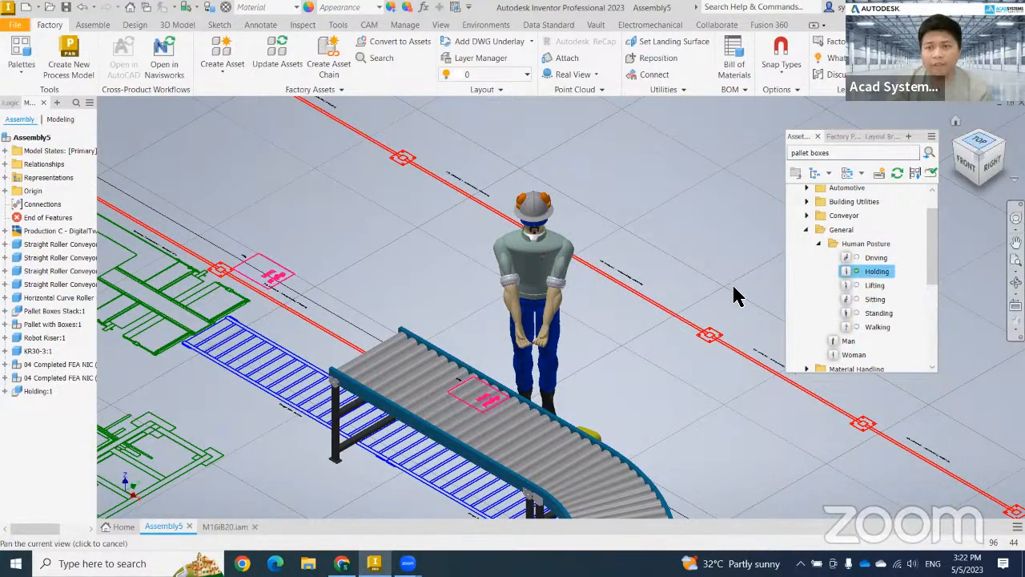
- Examine the whole layout from above and in the home view, including the human figure, frames and pallet assets
scroll(563, 367, "down", 1)
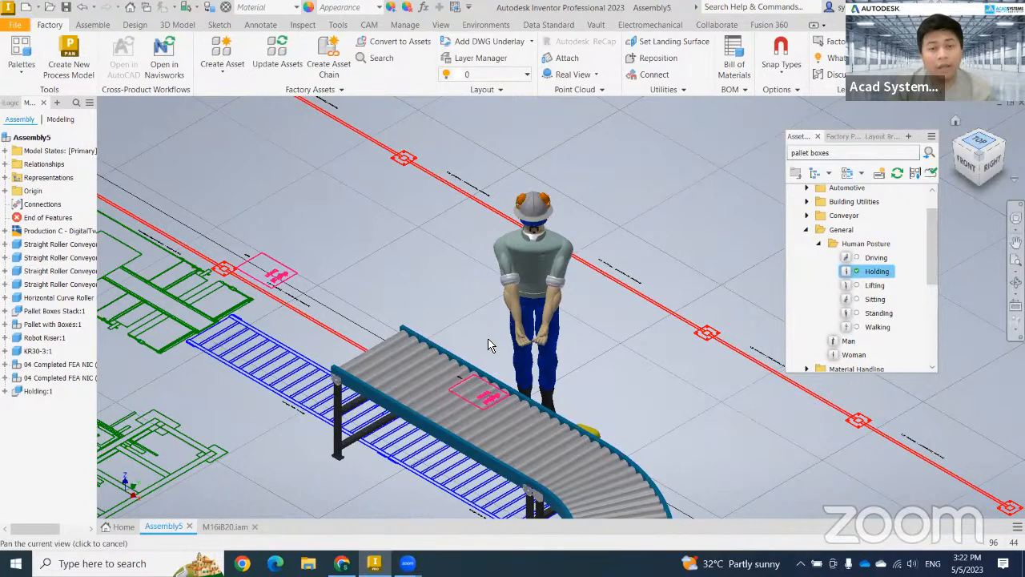
scroll(490, 268, "down", 1)
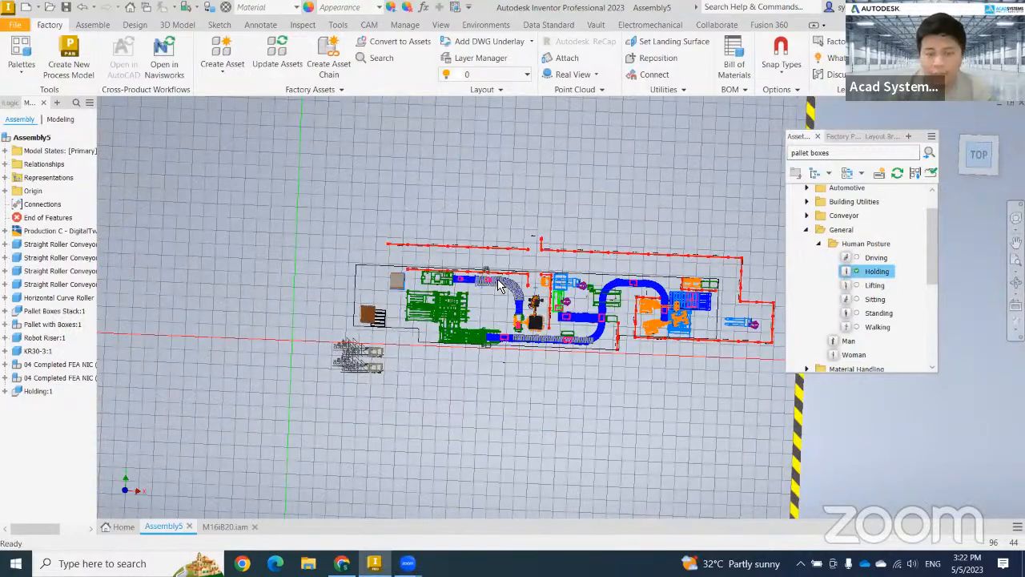
scroll(496, 280, "up", 5)
scroll(662, 247, "up", 5)
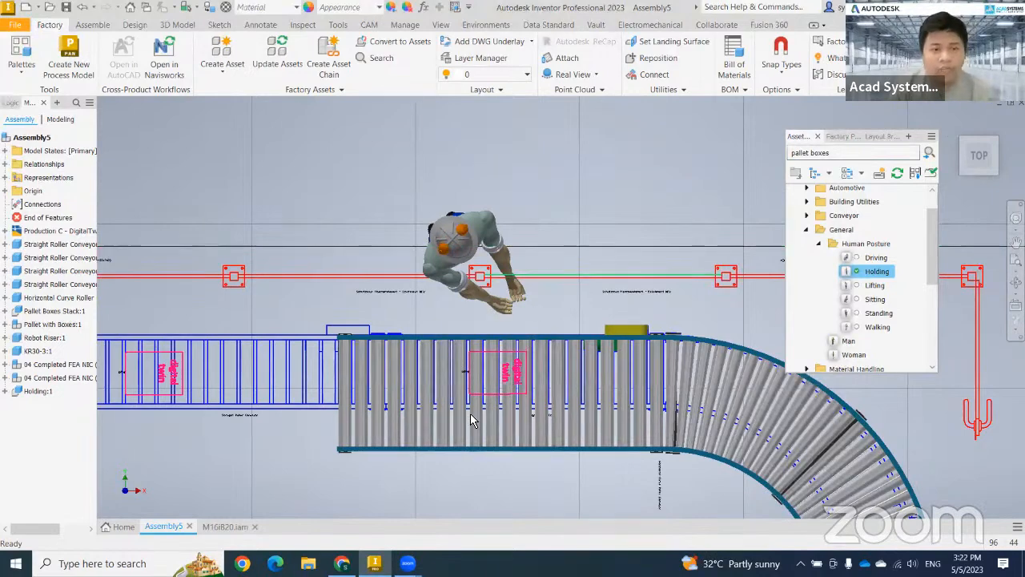
scroll(489, 426, "down", 5)
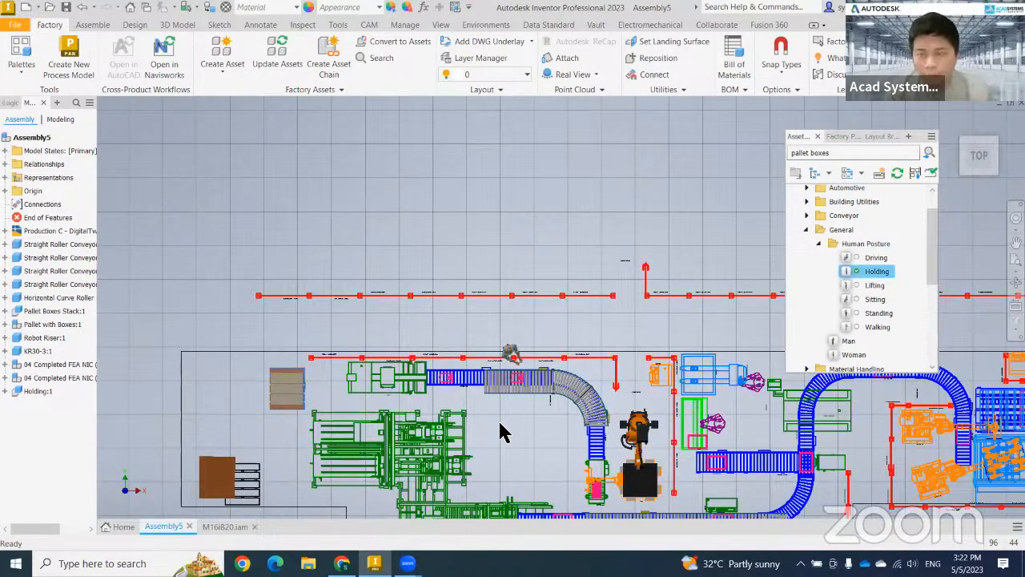
left_click(957, 122)
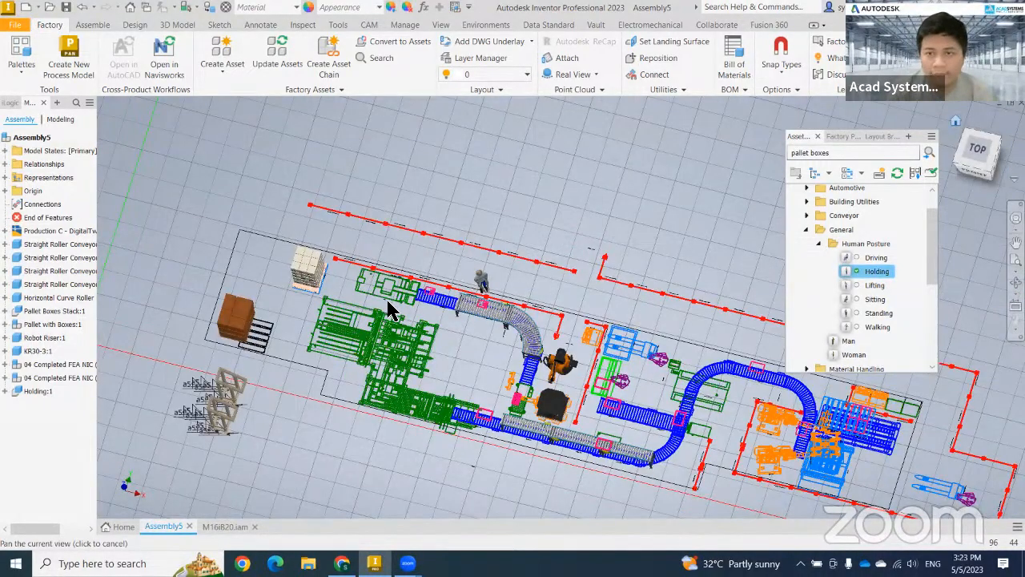
scroll(433, 398, "up", 5)
middle_click_drag(432, 398, 412, 418)
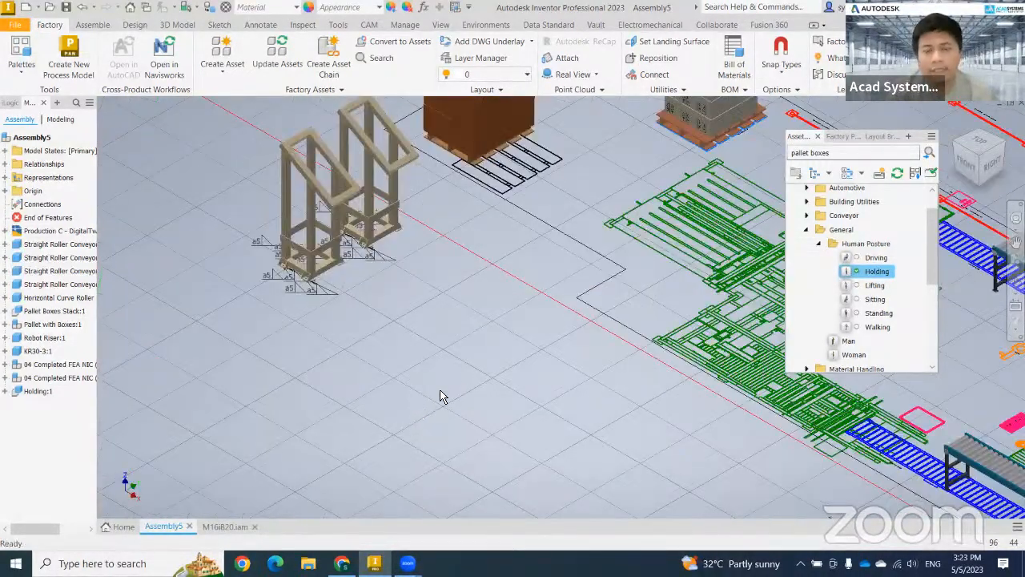
middle_click_drag(681, 116, 512, 225)
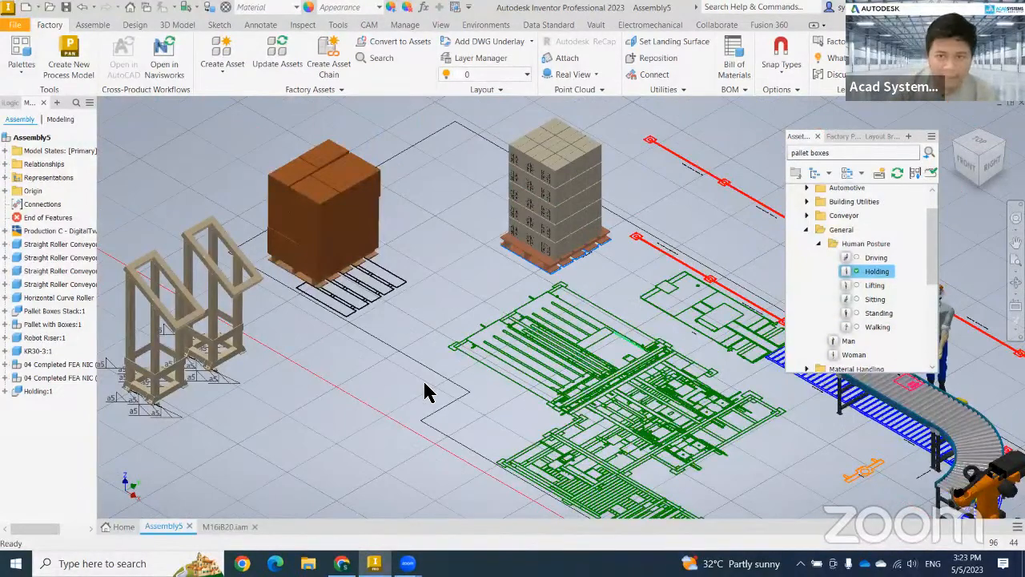
- Collapse the General folder and the System Assets library in the asset browser
left_click(807, 232)
scroll(876, 267, "up", 1)
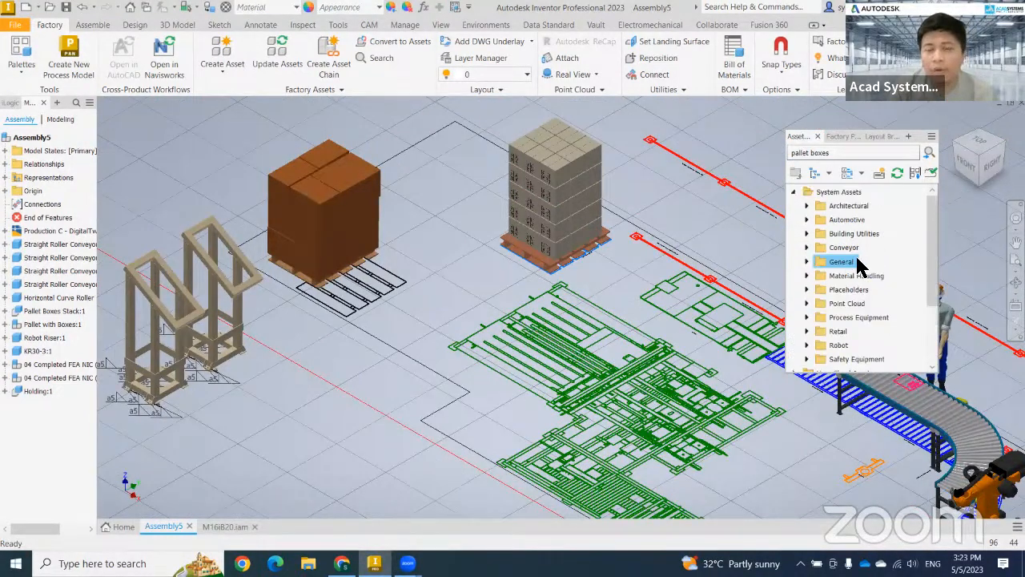
left_click(794, 192)
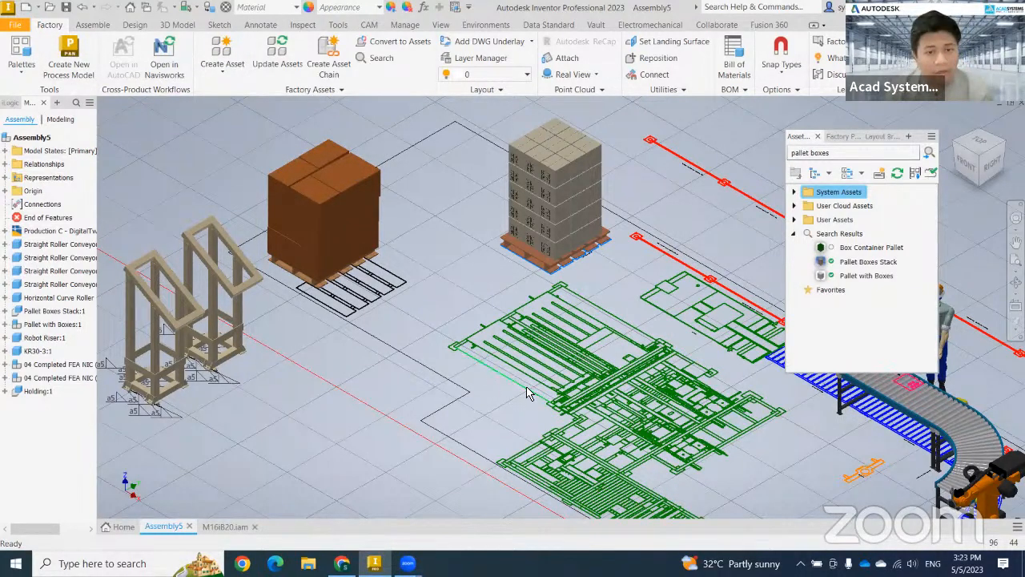
- Review the roller conveyor area with the Holding figure up close, and the category folders of System Assets
middle_click_drag(602, 440, 596, 439)
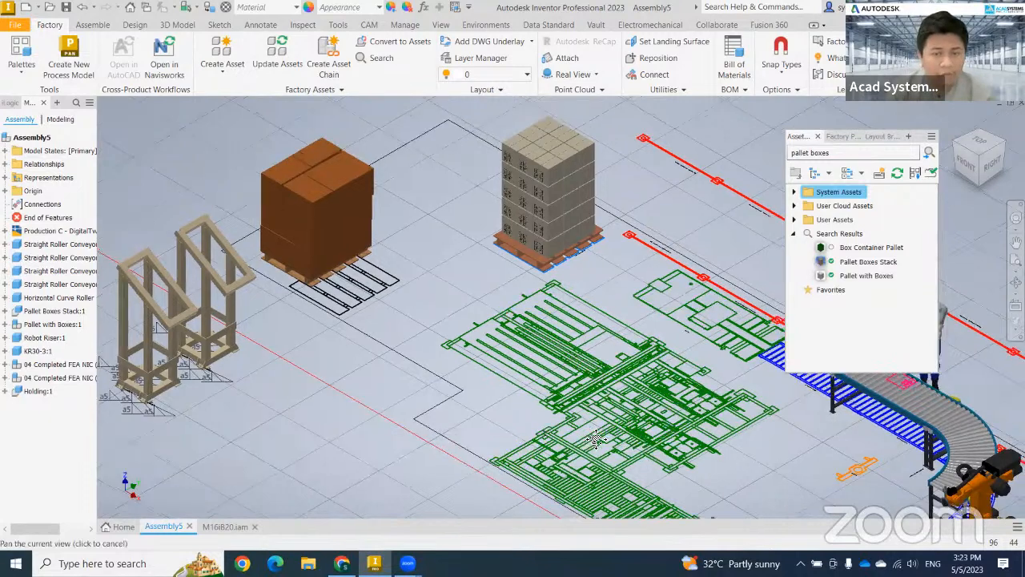
middle_click_drag(787, 462, 539, 414)
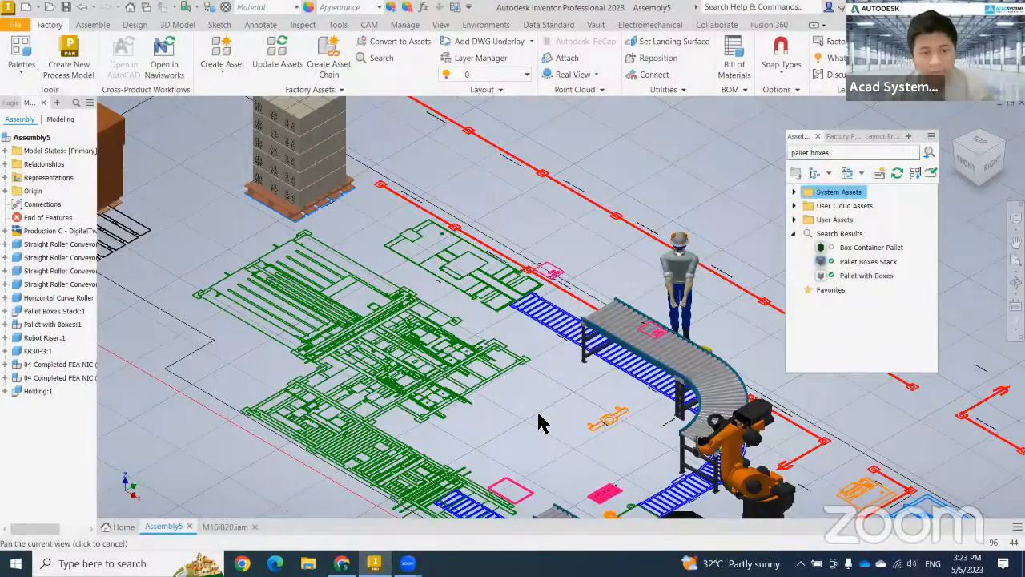
scroll(424, 309, "up", 4)
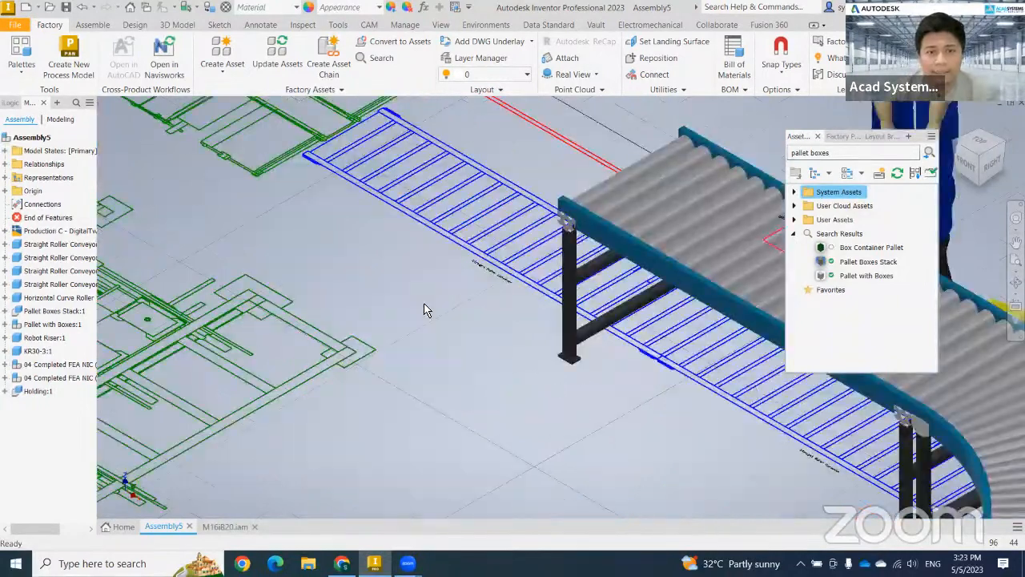
left_click(469, 320)
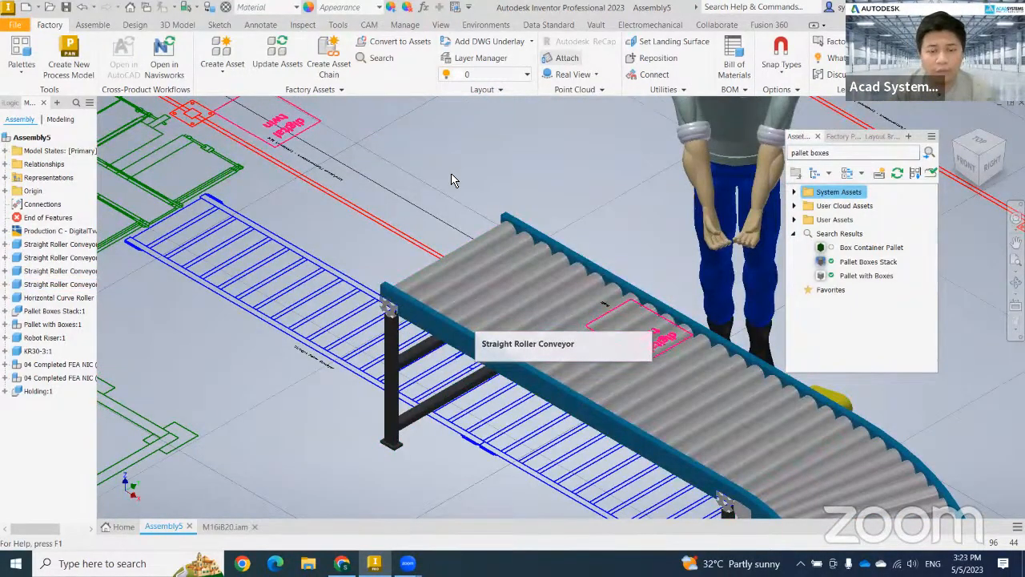
scroll(505, 421, "up", 3)
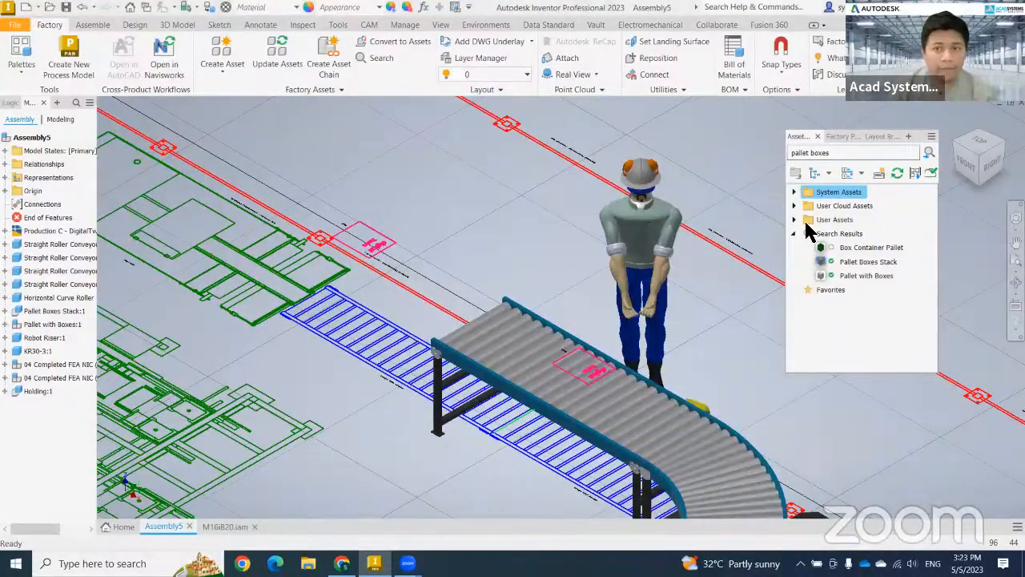
middle_click_drag(514, 422, 471, 402)
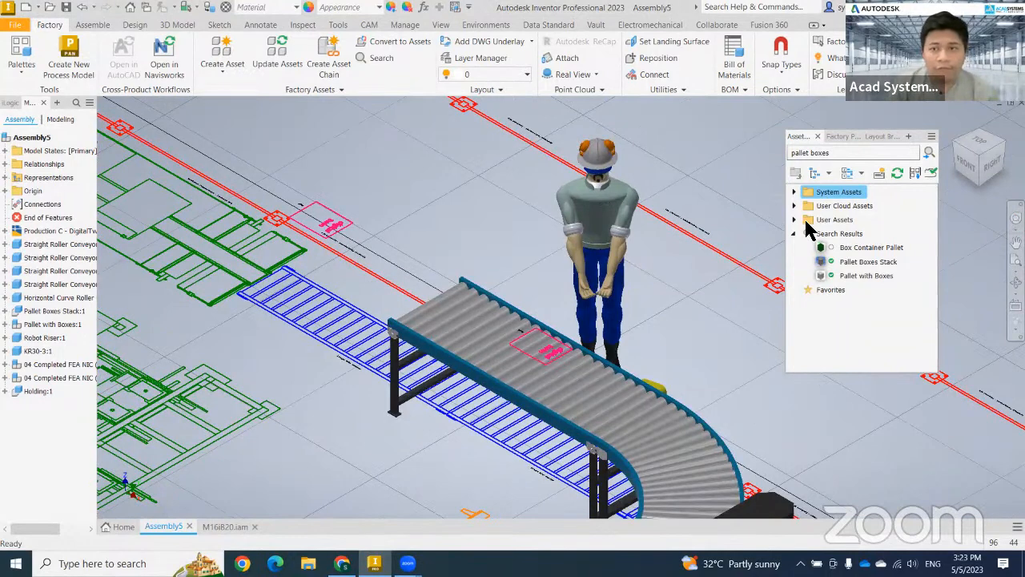
left_click(794, 192)
scroll(833, 349, "down", 2)
scroll(833, 349, "up", 2)
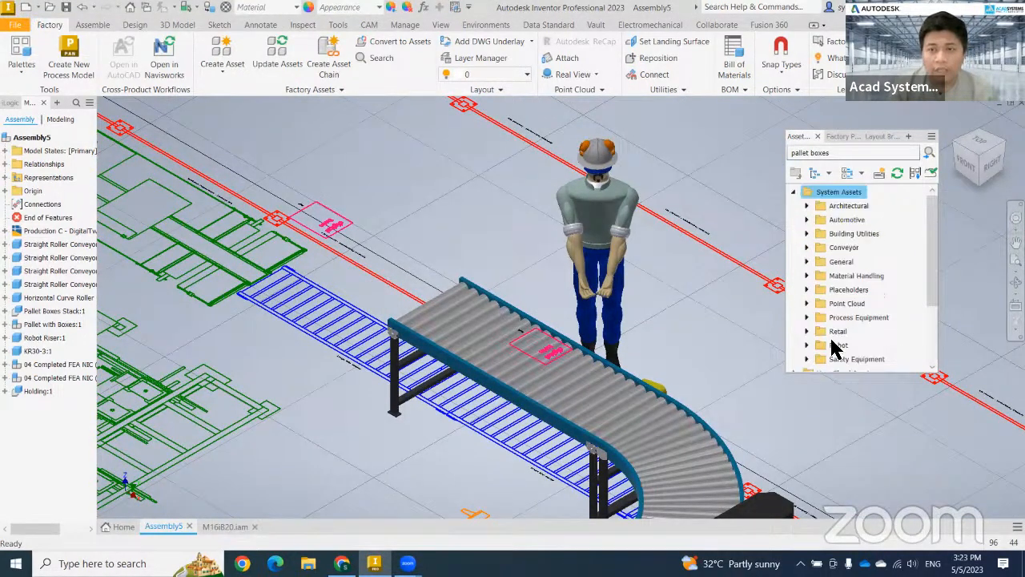
left_click(795, 193)
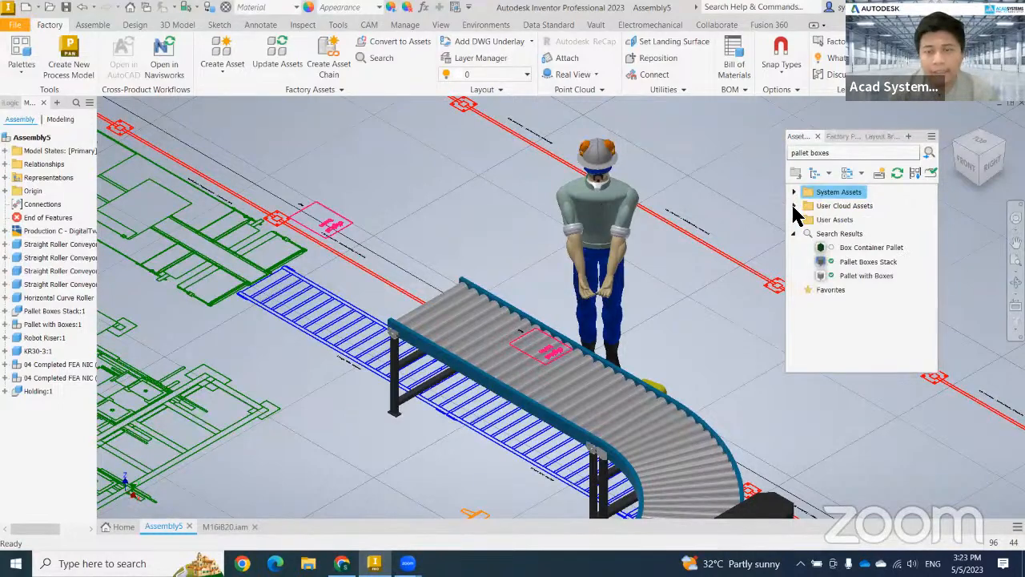
- Expand User Cloud Assets and its VIMEK and ACAD FOL folders to review the published assets
double_click(819, 205)
left_click(835, 206)
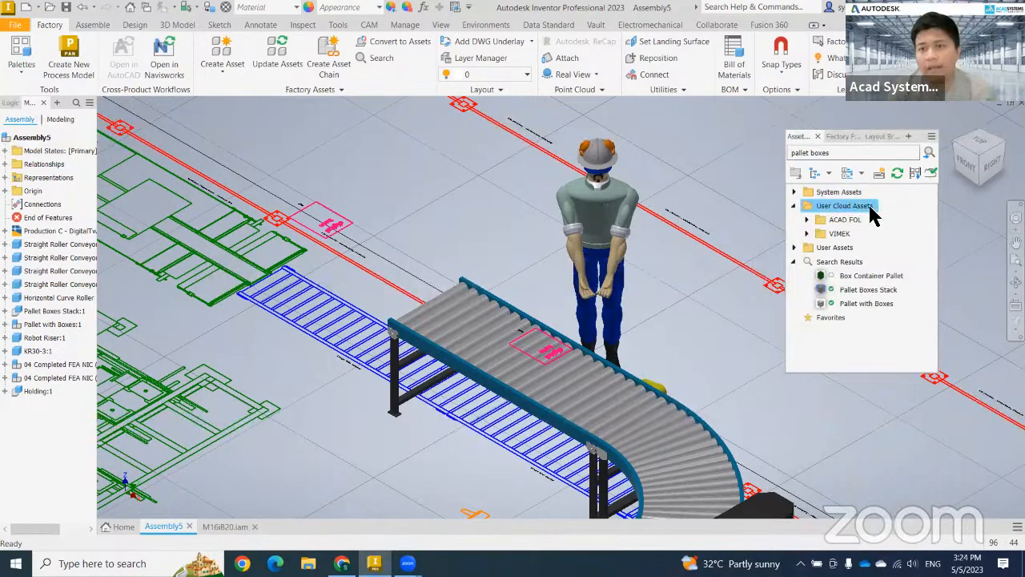
left_click(806, 233)
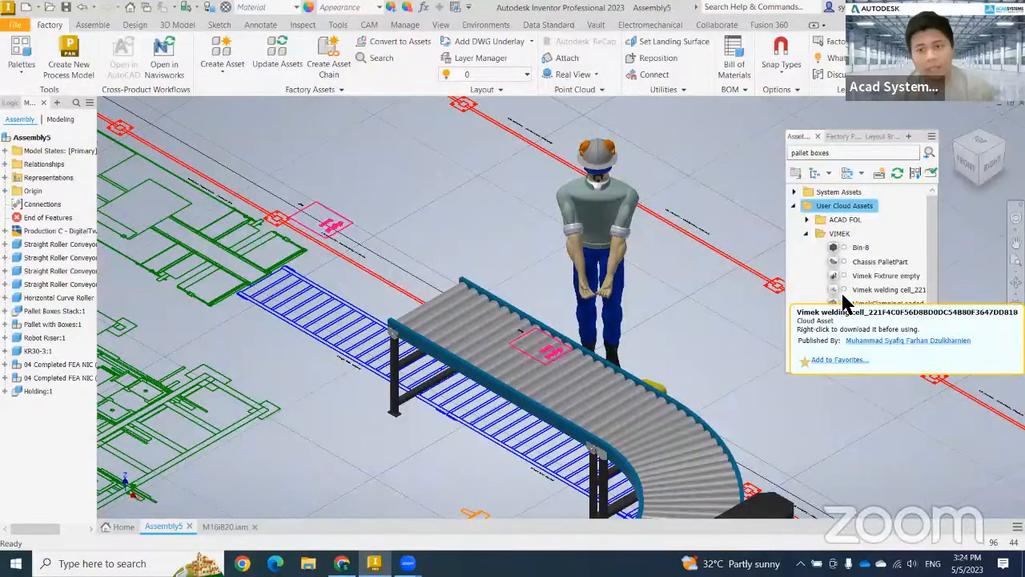
scroll(842, 303, "down", 1)
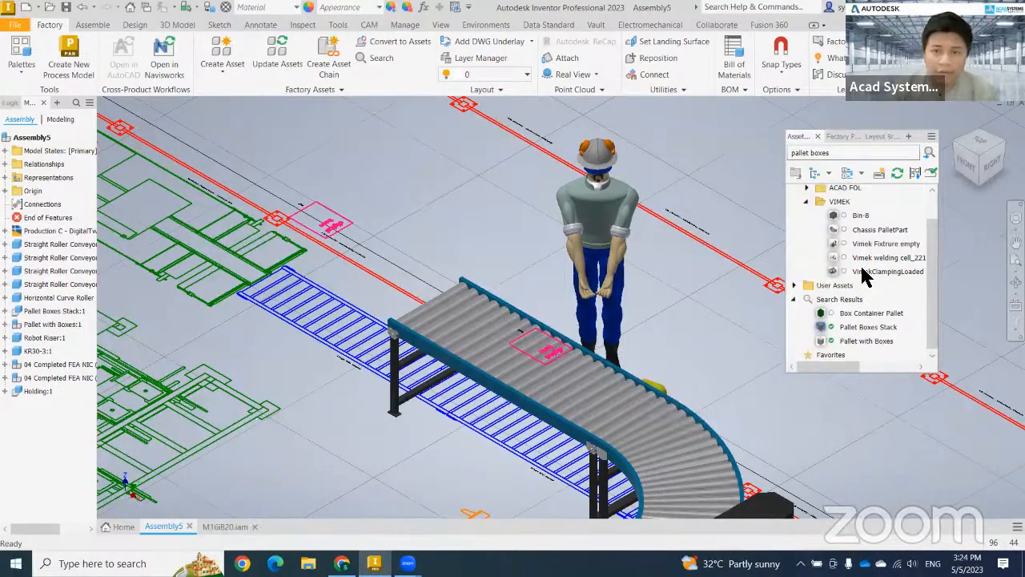
scroll(889, 248, "up", 1)
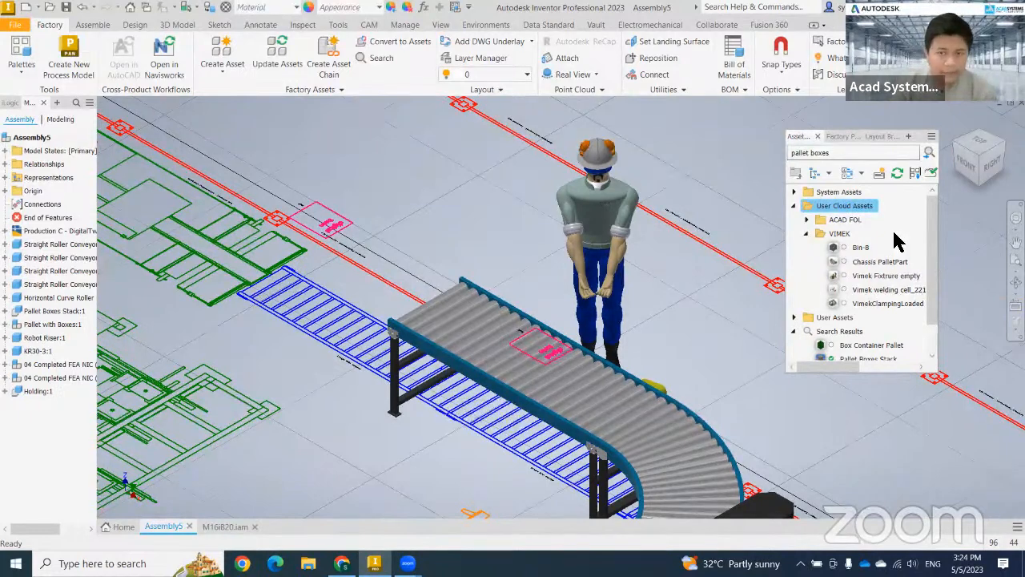
double_click(845, 220)
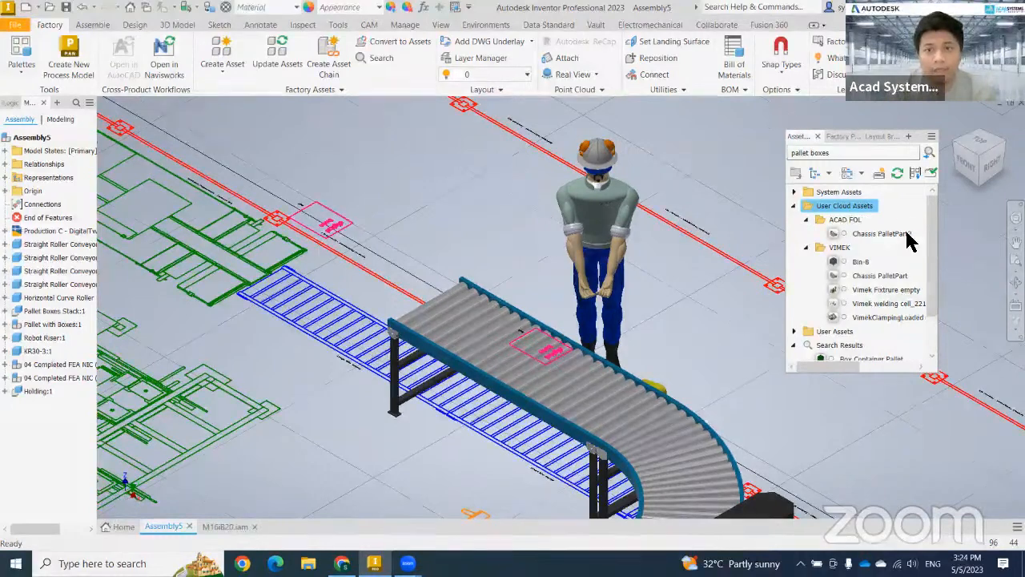
scroll(891, 316, "down", 1)
scroll(888, 303, "up", 1)
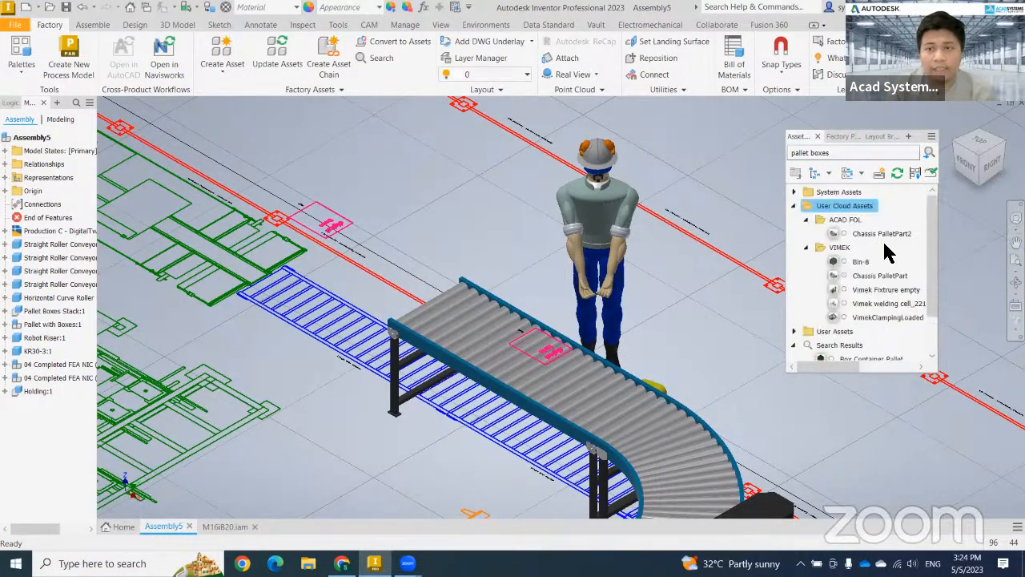
- Clear the asset search text and select the Bin-B asset in the VIMEK cloud folder
triple_click(905, 153)
key("BackSpace")
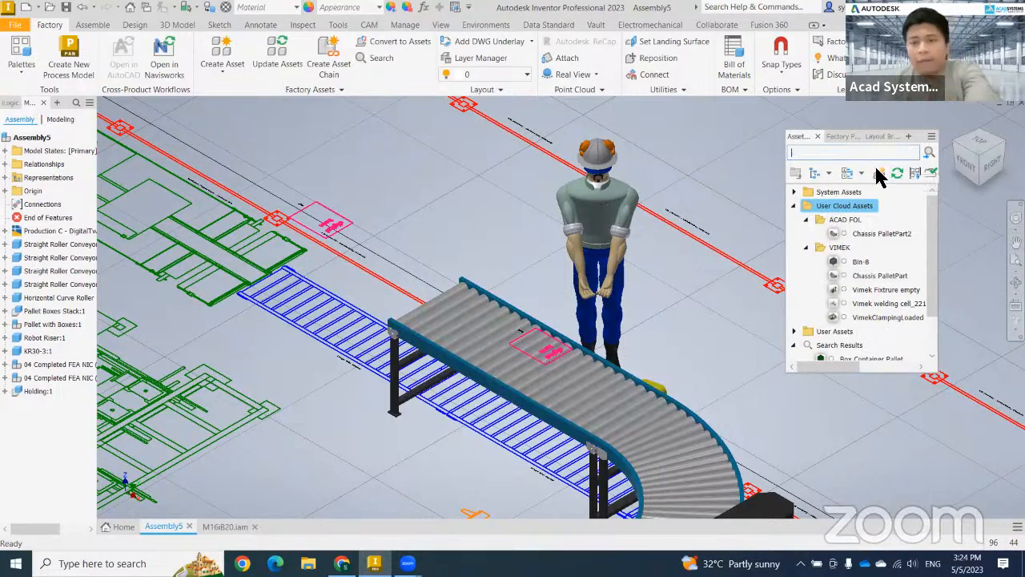
left_click(857, 262)
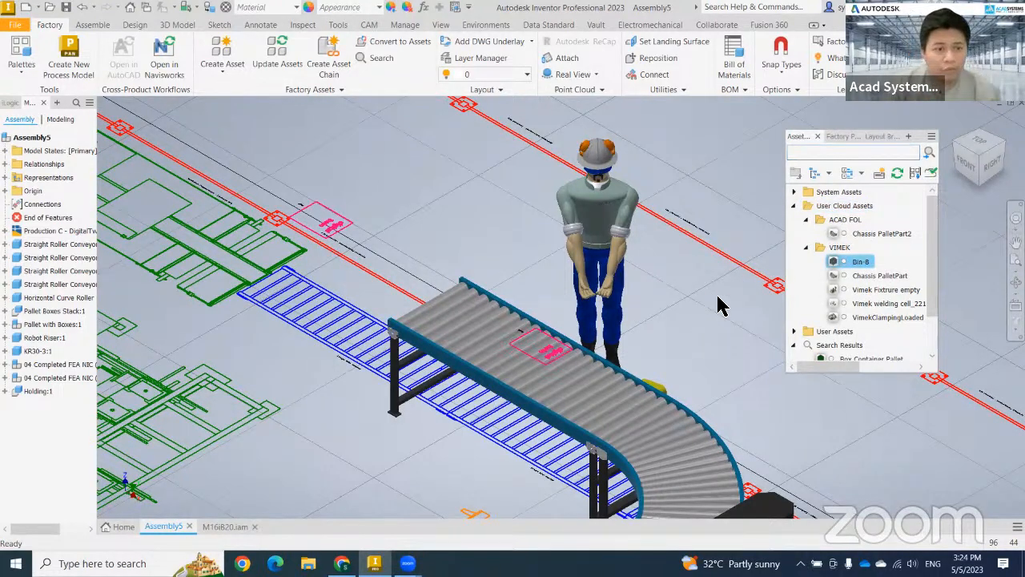
- Save the factory layout assembly as Assembly5.iam in the DATASET folder, including its dependents
scroll(238, 238, "down", 5)
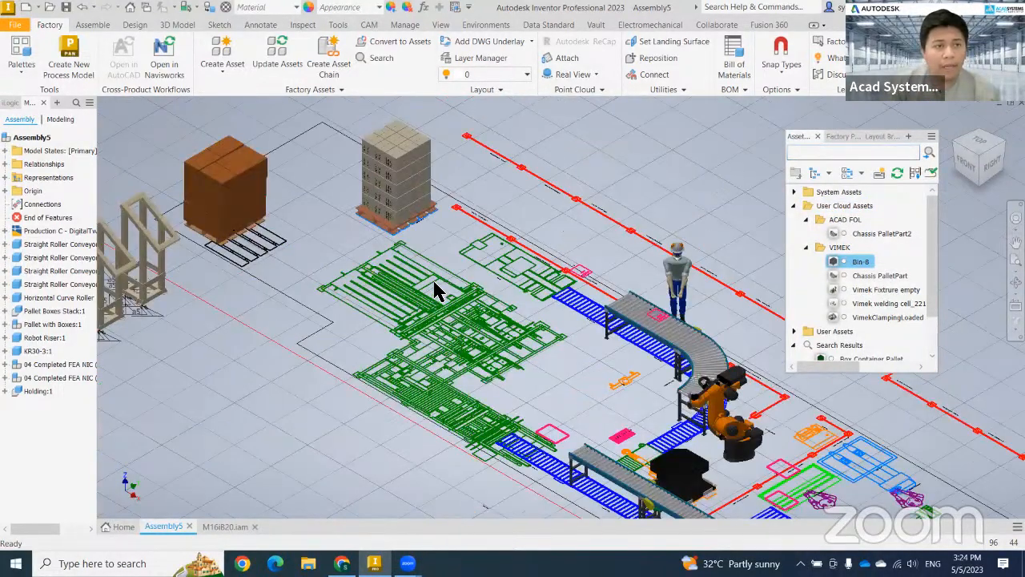
middle_click_drag(594, 396, 423, 286)
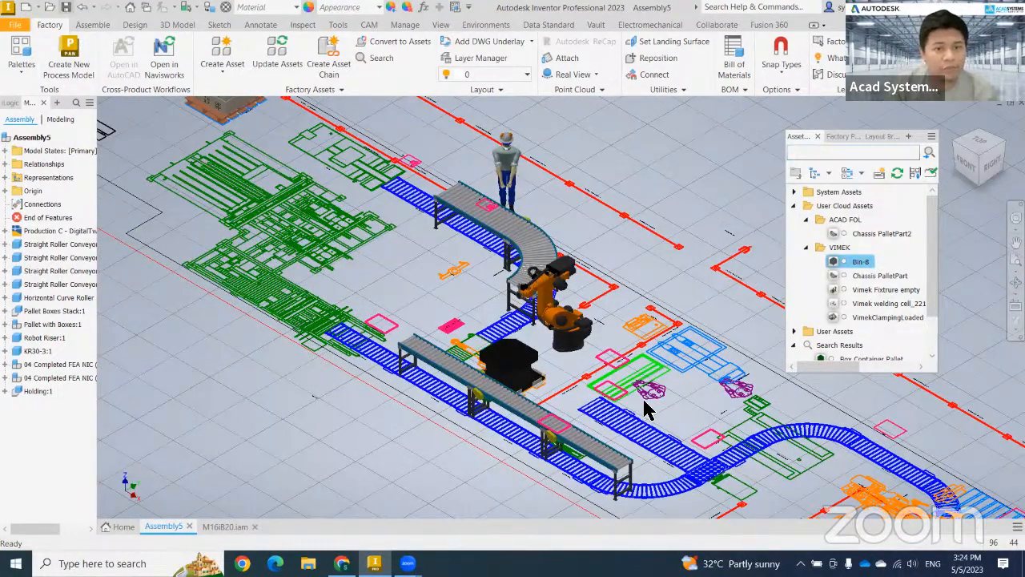
key("ctrl+s")
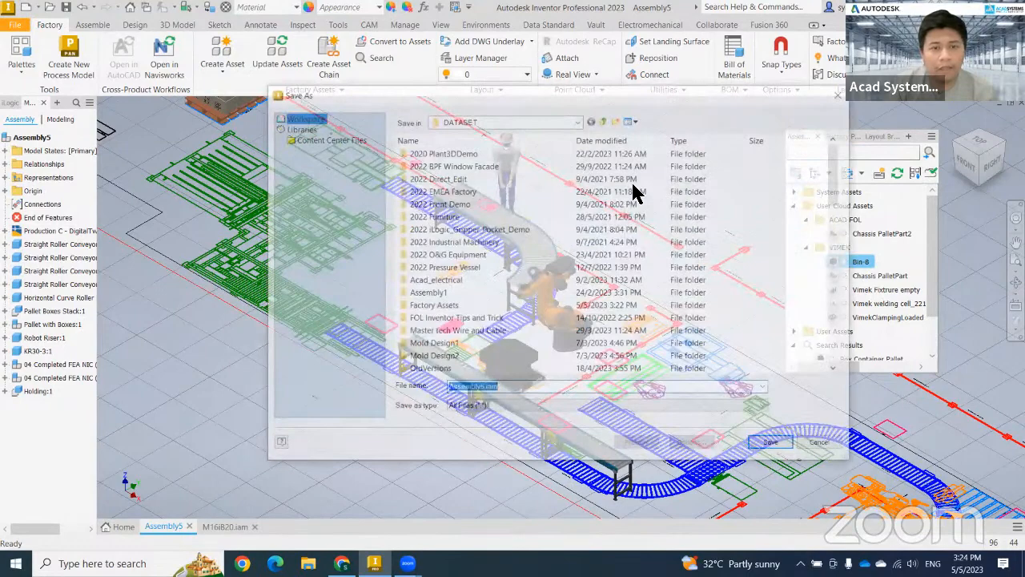
key("Return")
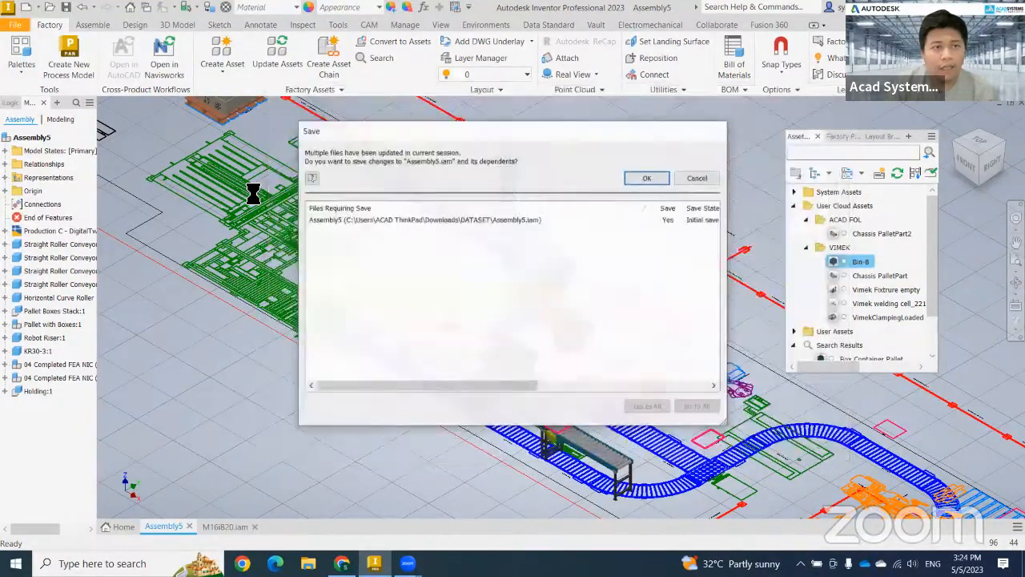
key("Return")
- Open the factory layout in Navisworks, agreeing to save the active document first
left_click(163, 72)
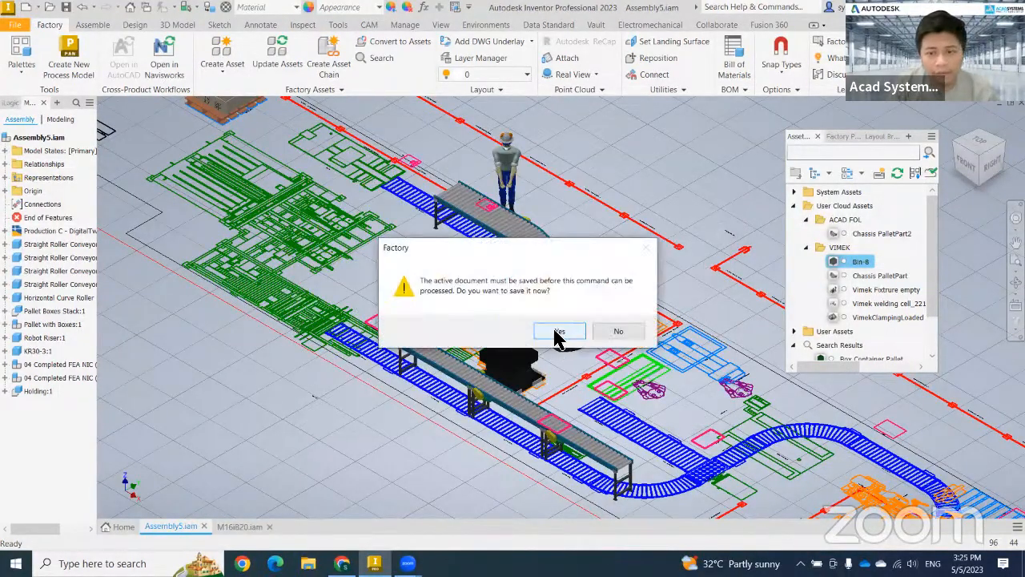
left_click(559, 331)
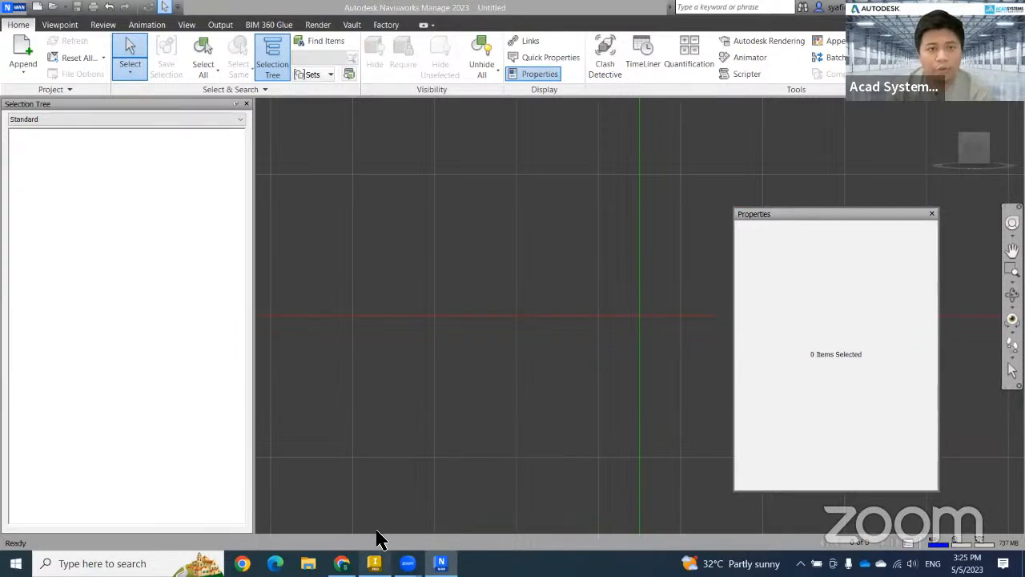
key("alt+Tab")
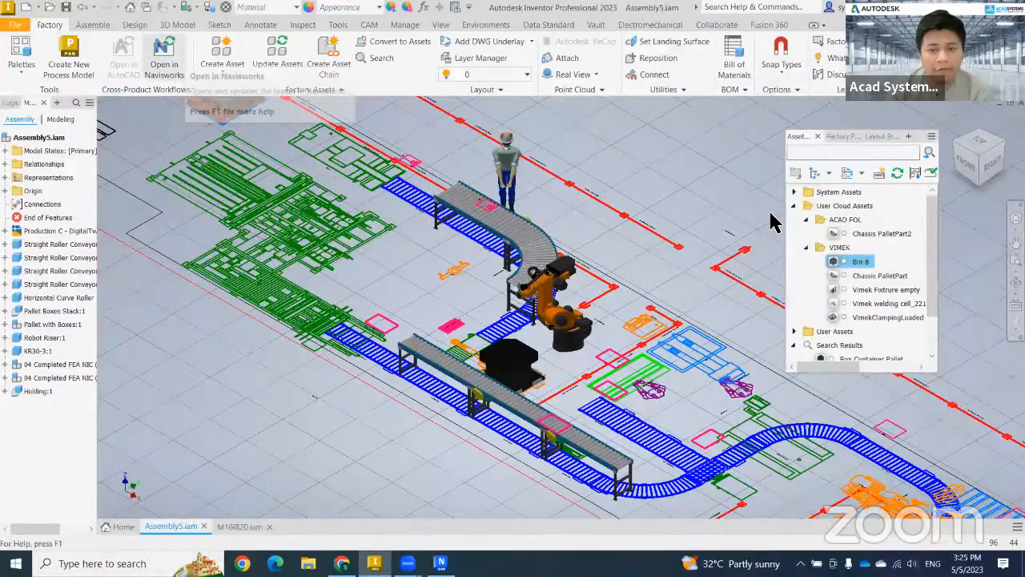
key("alt+Tab")
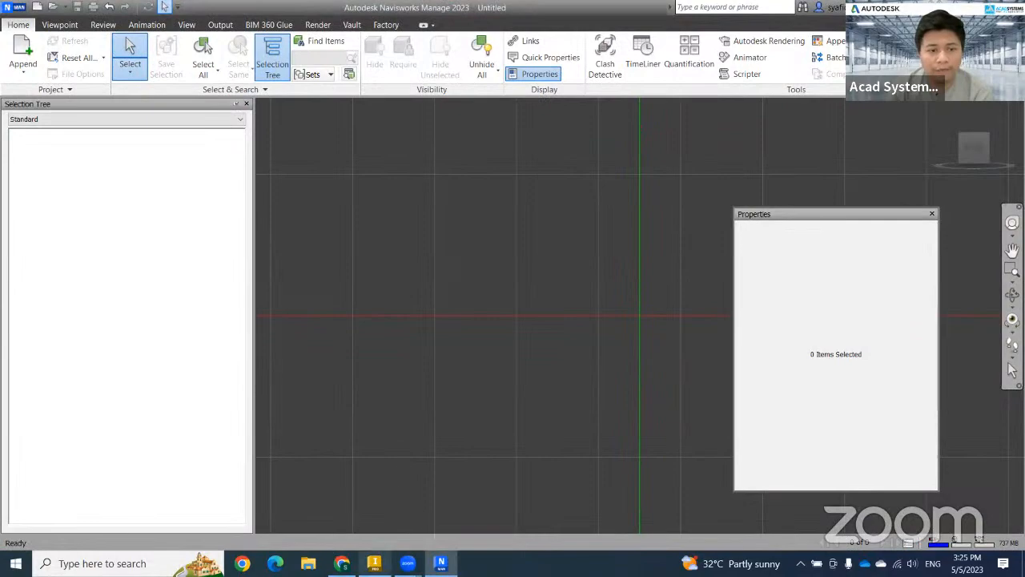
left_click(374, 563)
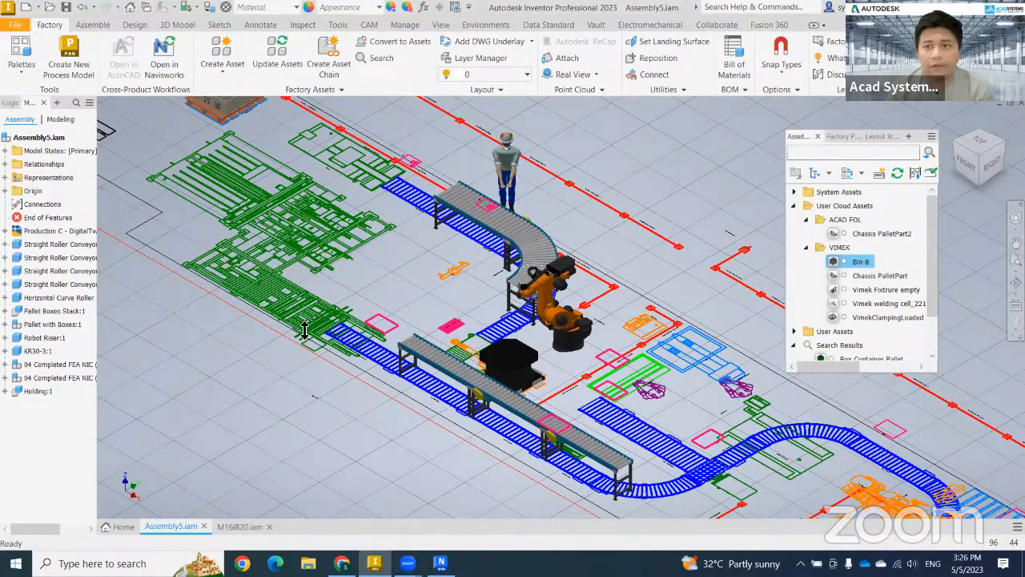
left_click_drag(812, 137, 840, 160)
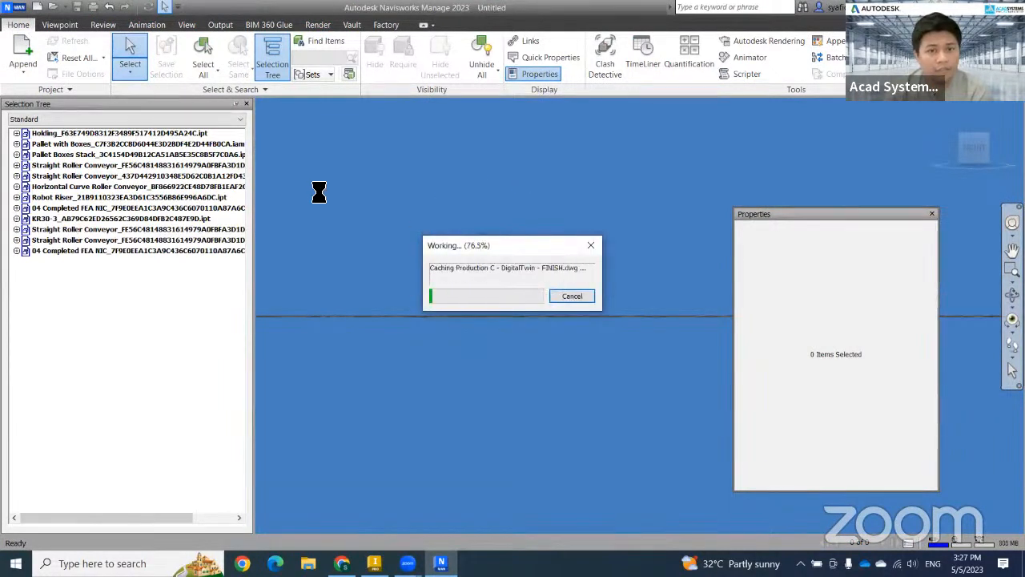
- Close the Properties window and show the factory model from the home view with an Orthographic camera
left_click(931, 214)
left_click(936, 106)
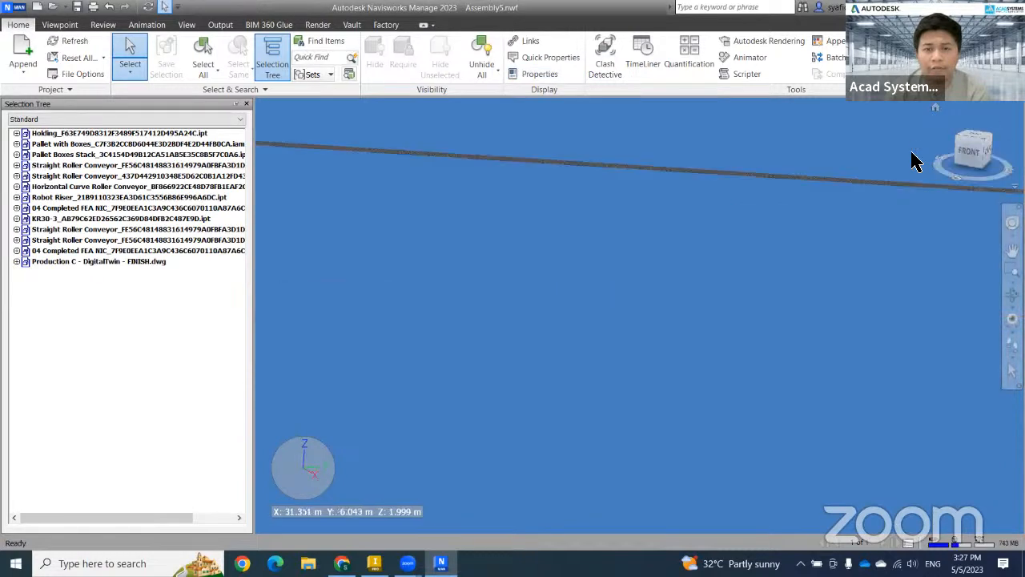
left_click(58, 25)
left_click(205, 72)
left_click(220, 125)
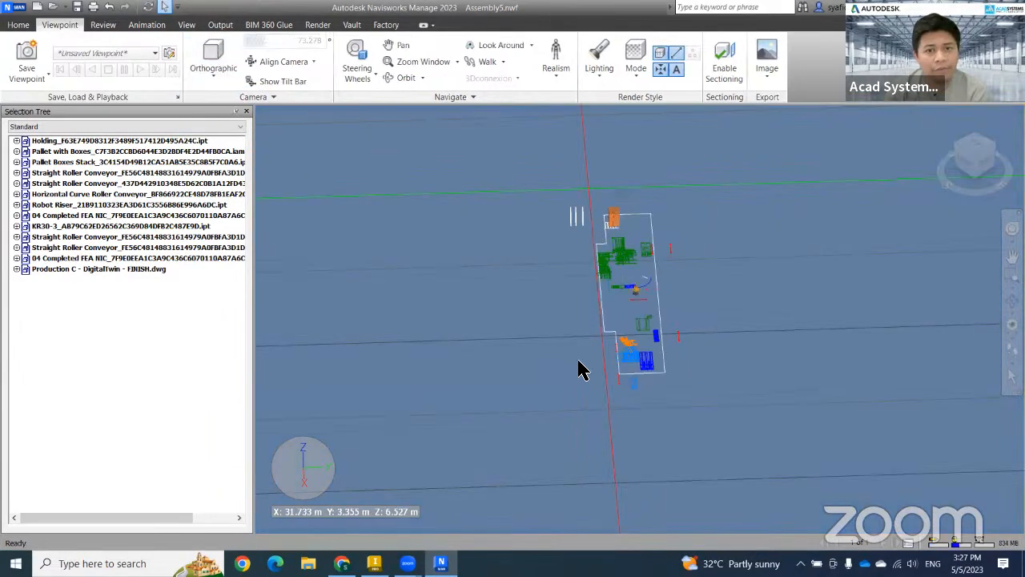
- Examine the conveyors, robot, pallets and worker on the DWG layout from an angled view and at close range
mouse_move(649, 428)
middle_mouse_down("shift")
mouse_move(693, 385)
mouse_move(685, 392)
mouse_move(671, 347)
middle_mouse_up("shift")
scroll(676, 382, "up", 3)
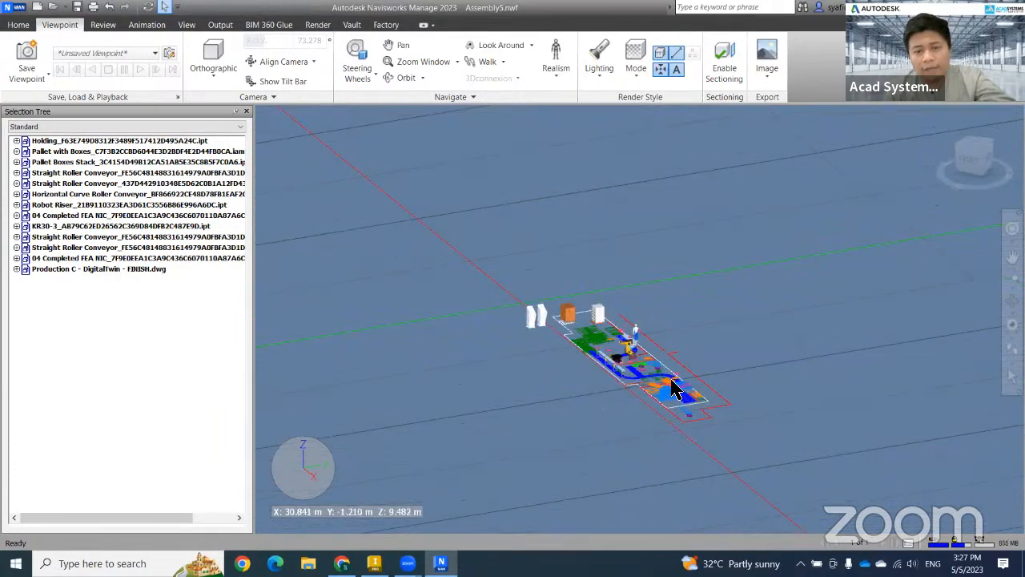
scroll(671, 404, "up", 3)
scroll(649, 414, "up", 2)
scroll(664, 416, "up", 2)
scroll(677, 419, "up", 3)
scroll(677, 419, "down", 3)
scroll(670, 419, "down", 4)
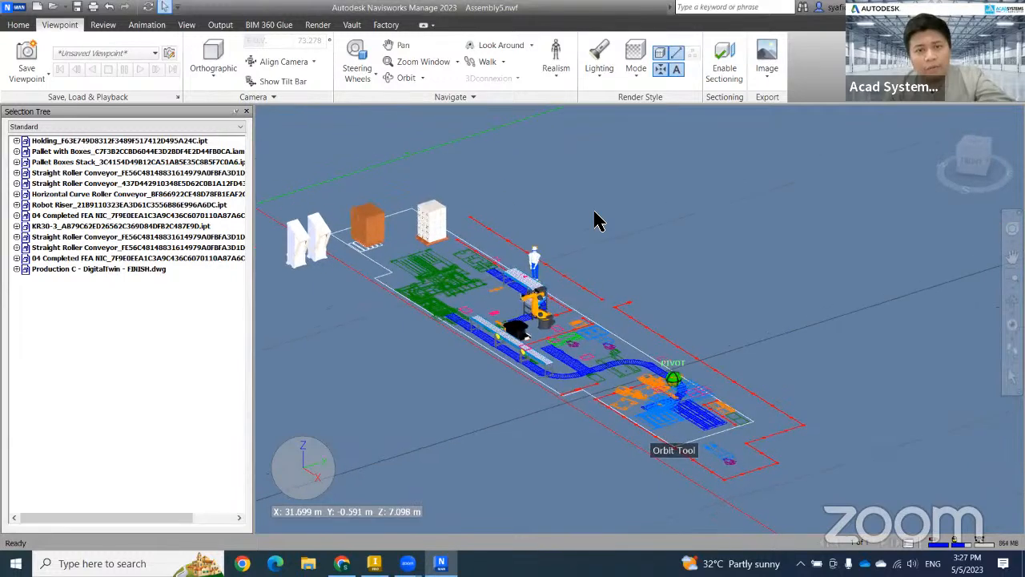
- Turn on the Third Person avatar in the Realism options and look at it beside the production line
left_click(563, 82)
left_click(565, 140)
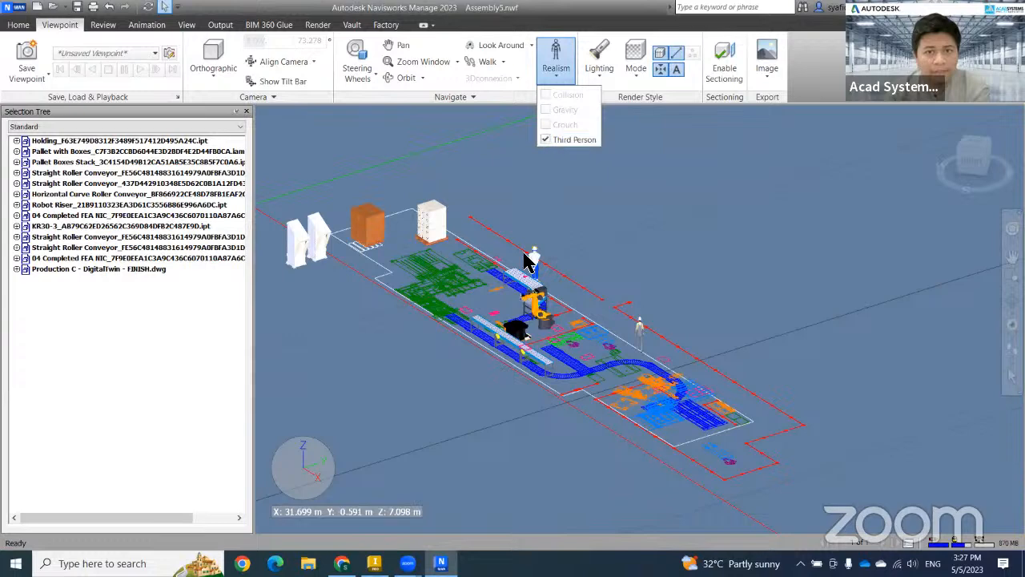
scroll(642, 346, "up", 1)
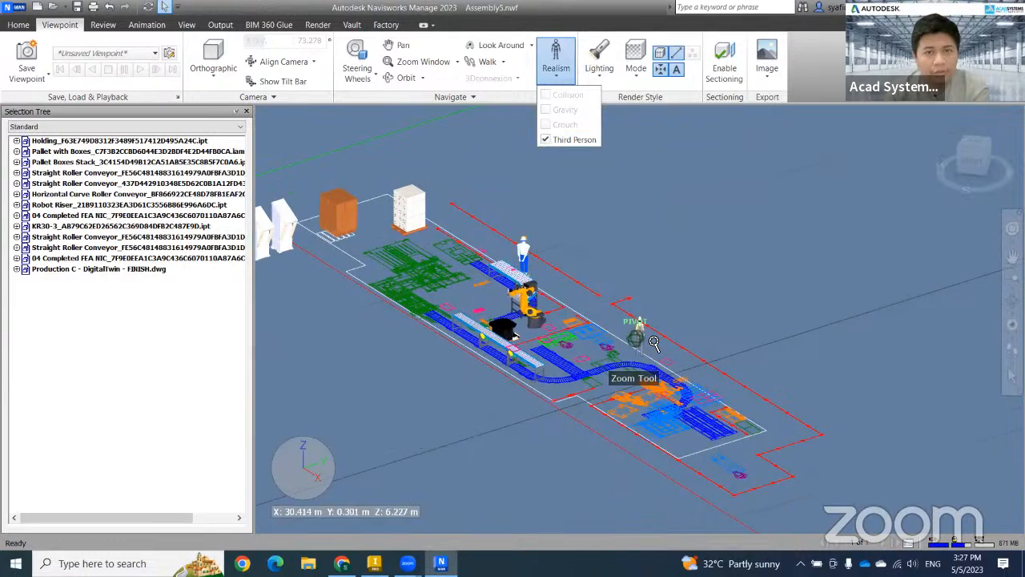
scroll(650, 344, "up", 1)
scroll(617, 328, "up", 1)
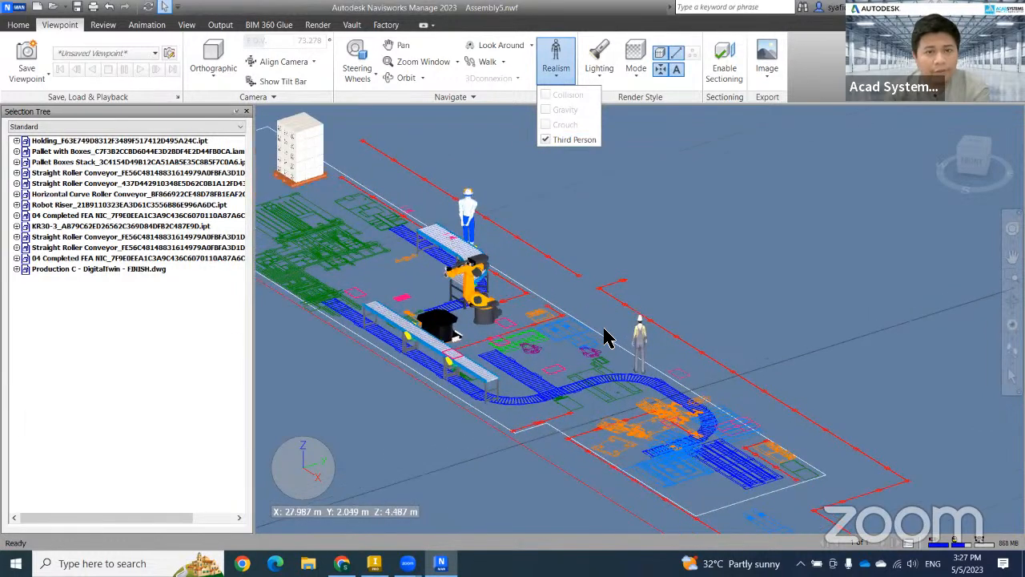
- Activate the Walk tool and steer the avatar to face along the length of the factory layout
left_click(486, 63)
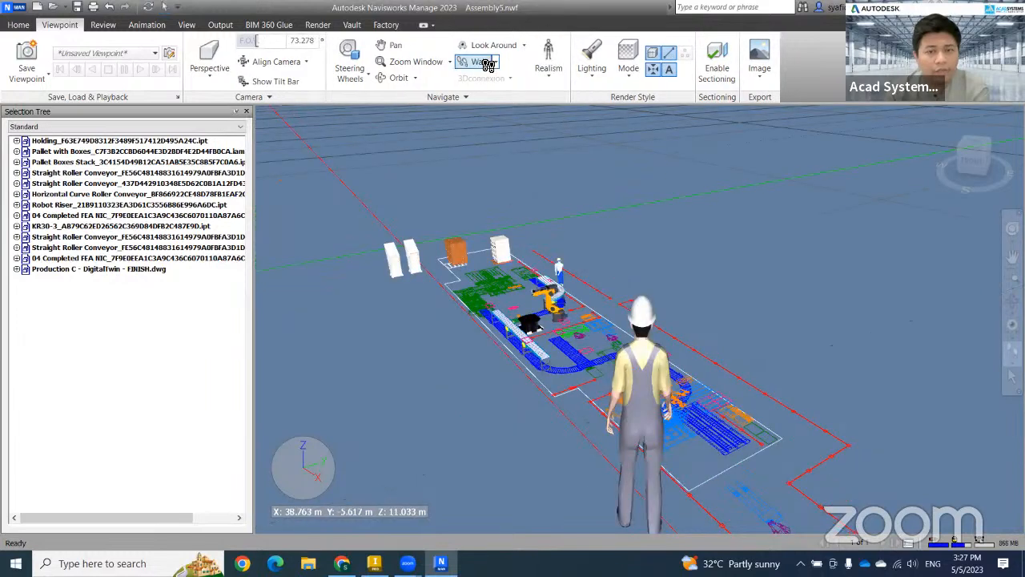
scroll(577, 362, "down", 2)
scroll(577, 362, "up", 2)
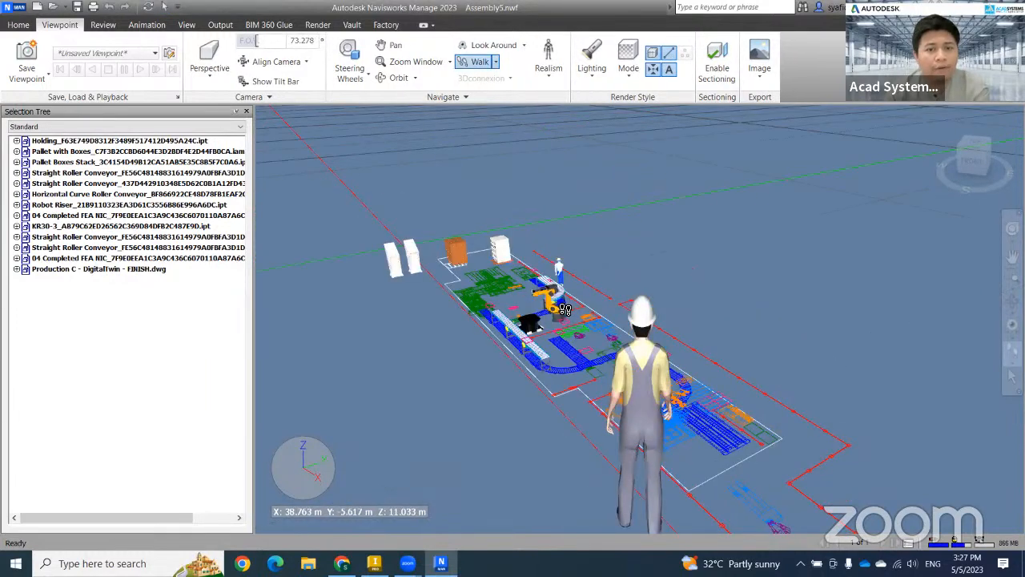
left_click_drag(465, 280, 472, 232)
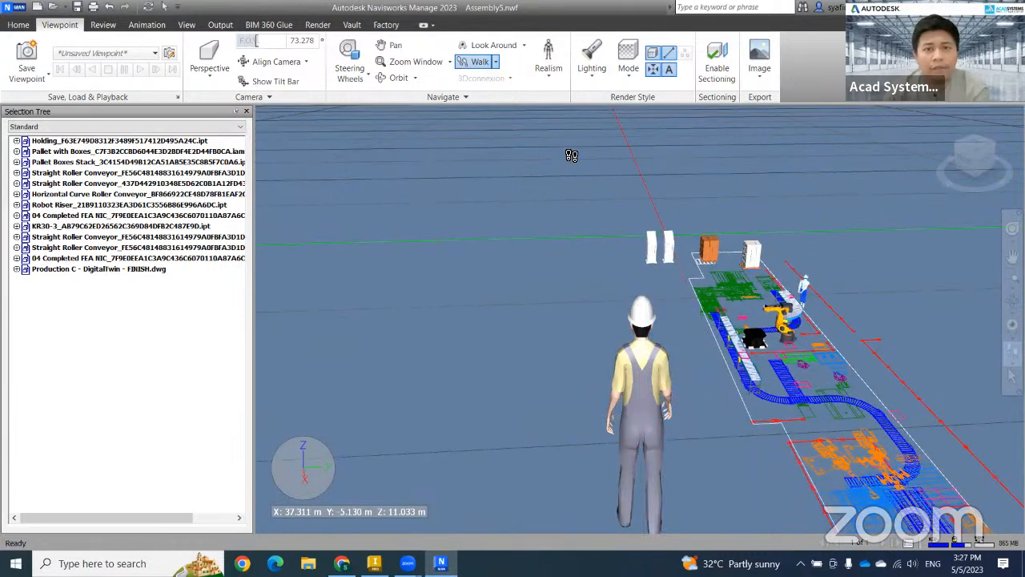
- Bring the production line closer to the avatar with Pan, and resume walking through the layout
left_click(390, 46)
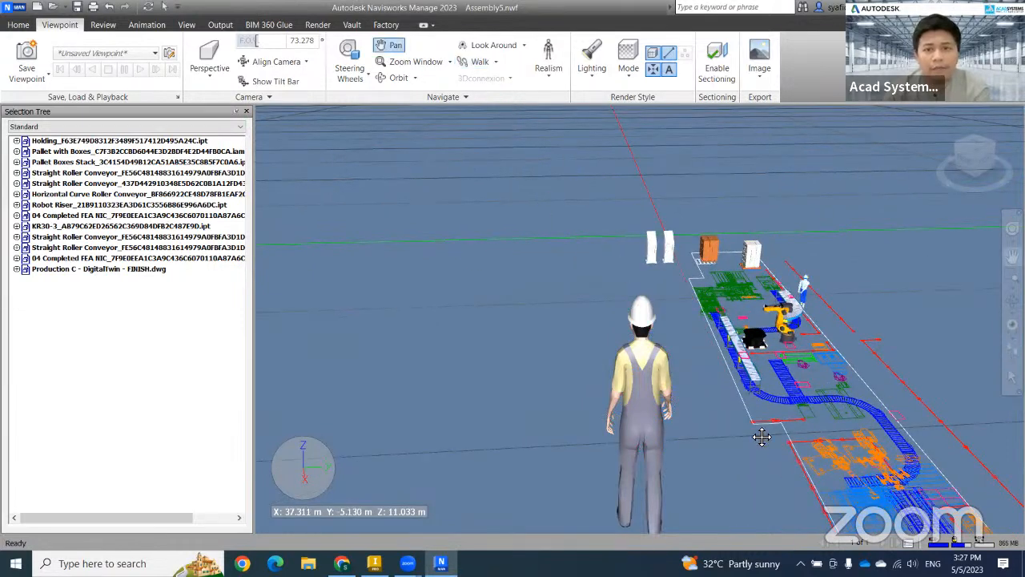
left_click_drag(826, 468, 697, 376)
middle_click_drag(698, 390, 734, 343, "shift")
middle_click_drag(702, 377, 633, 312, "shift")
scroll(632, 312, "up", 3)
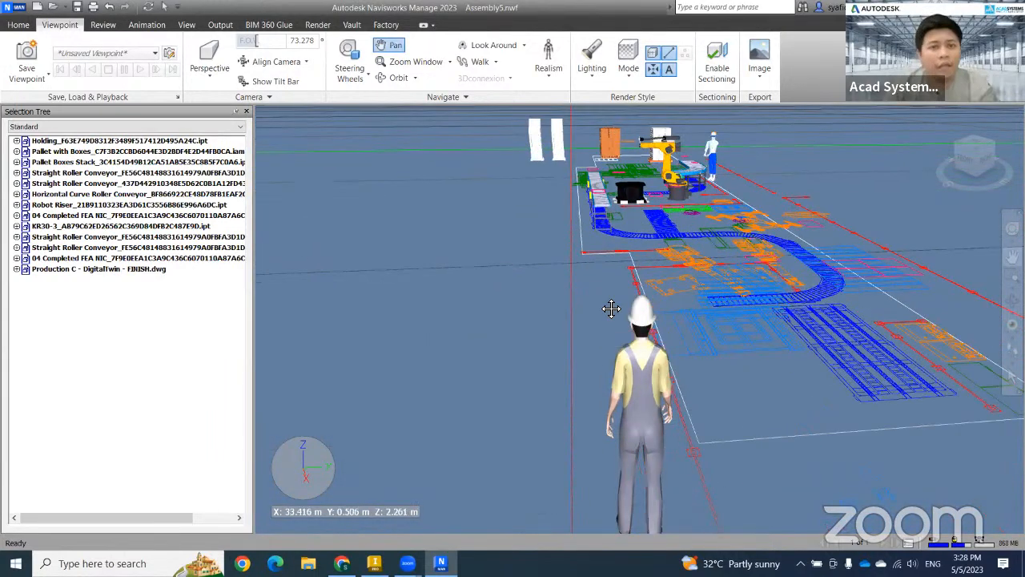
left_click(478, 62)
left_click_drag(531, 270, 736, 339)
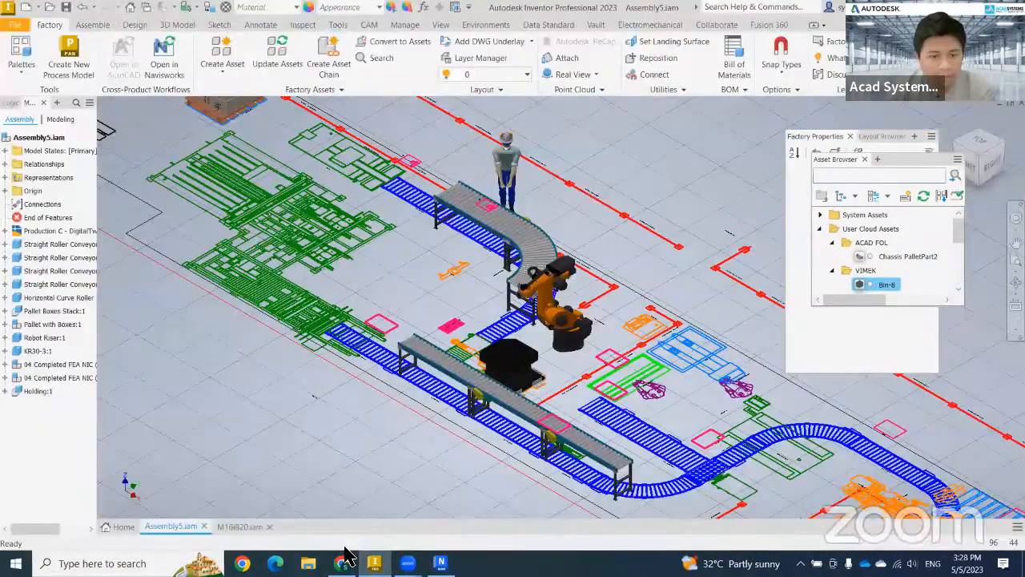
- Switch to Chrome and open the Acad Systems home page from the Factory Layout Arrangement event page
left_click(344, 558)
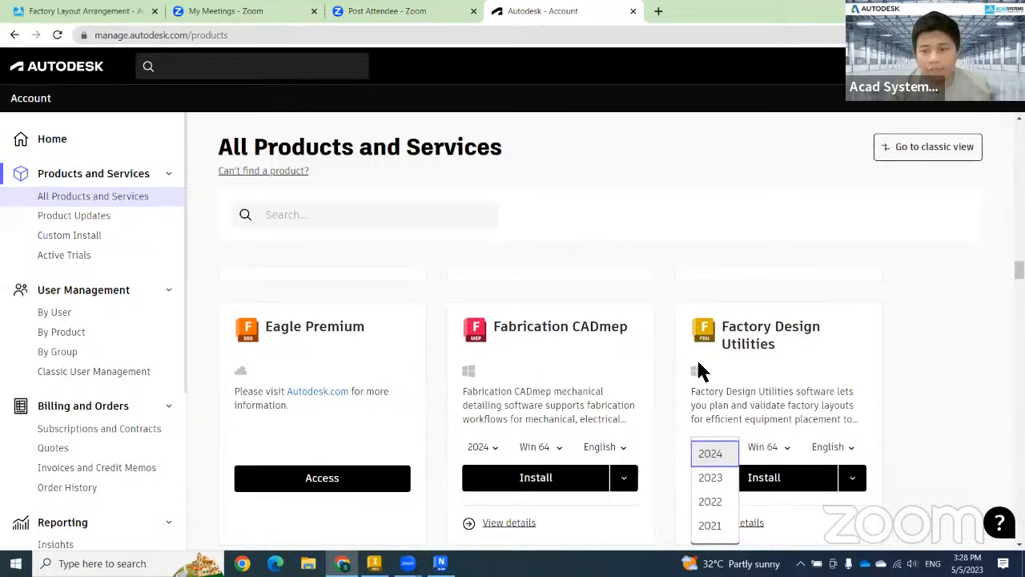
left_click(82, 11)
scroll(40, 286, "up", 5)
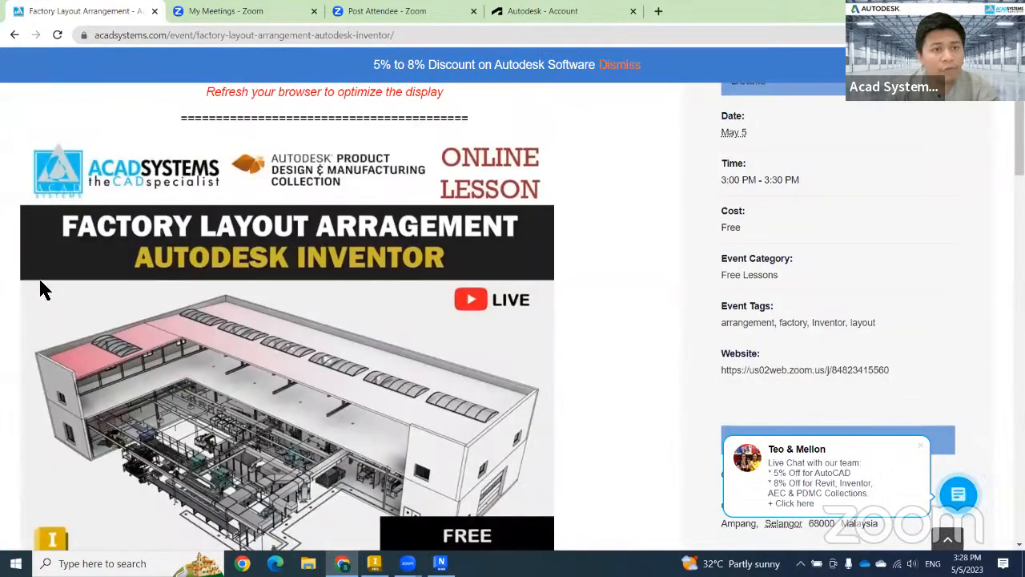
left_click(121, 114)
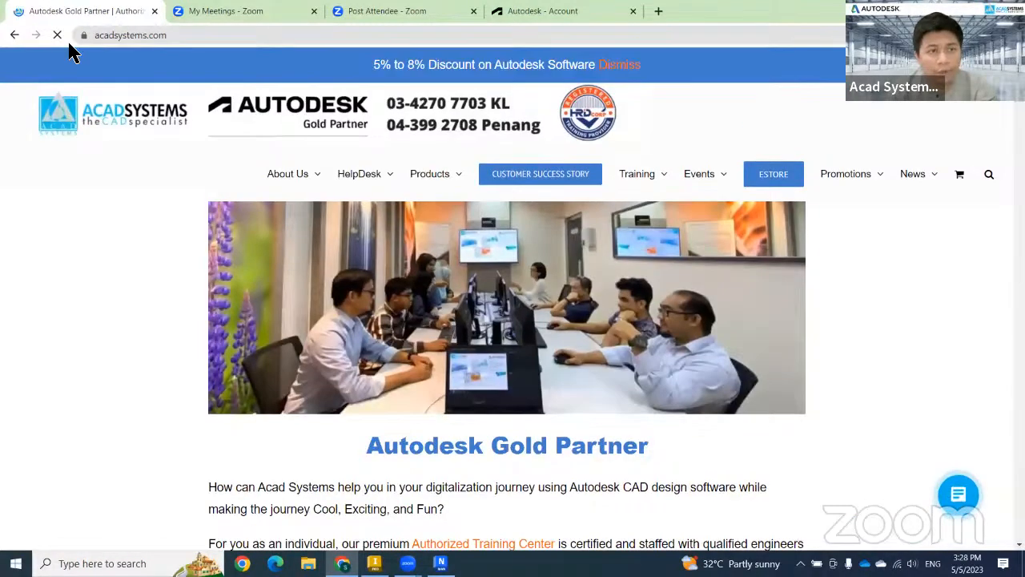
- Review the free online courses and lessons on the Acad Systems home page, down to the recent posts and upcoming events
scroll(53, 280, "down", 2)
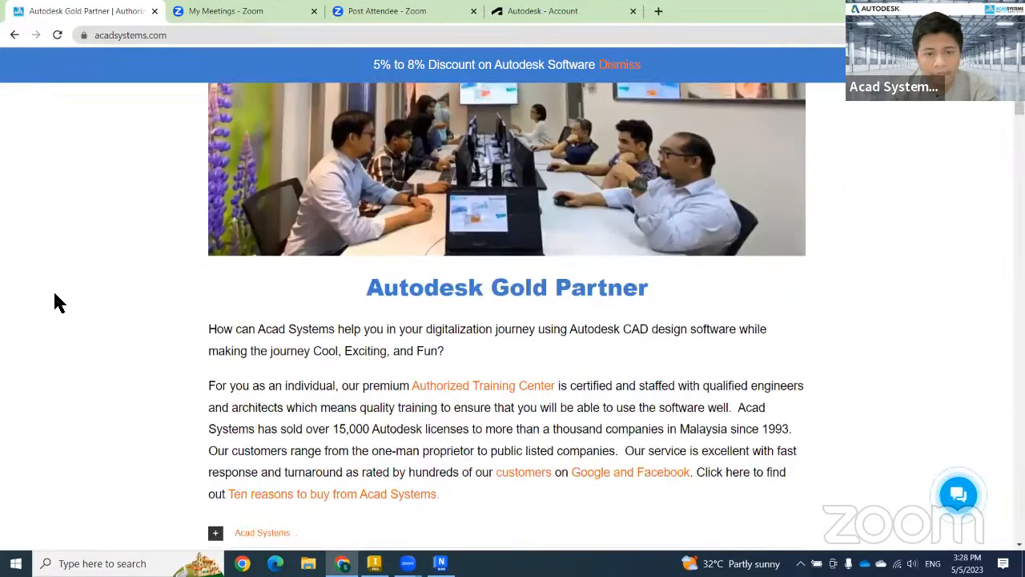
scroll(54, 294, "down", 5)
scroll(61, 298, "down", 8)
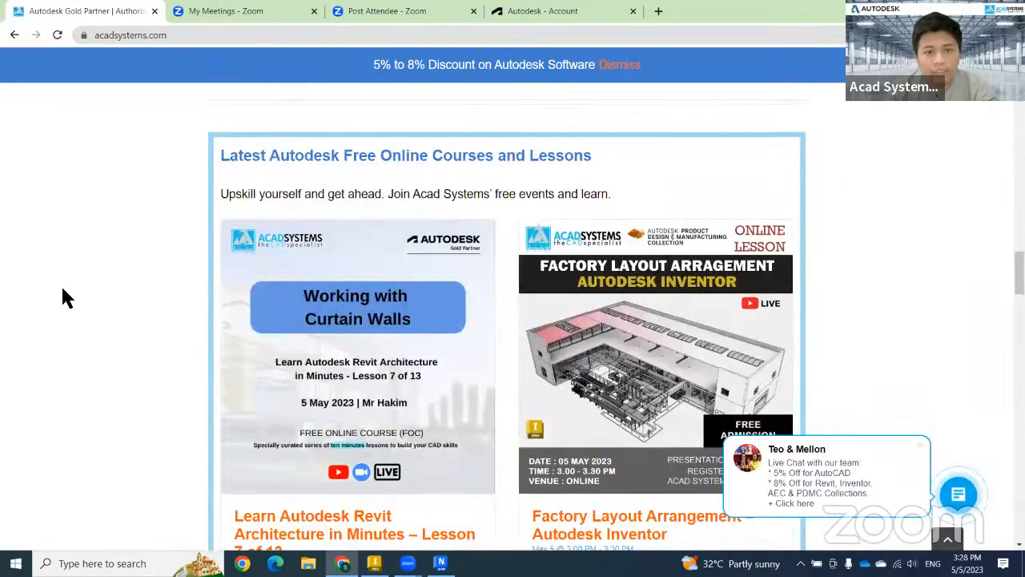
scroll(69, 297, "up", 4)
scroll(437, 291, "up", 4)
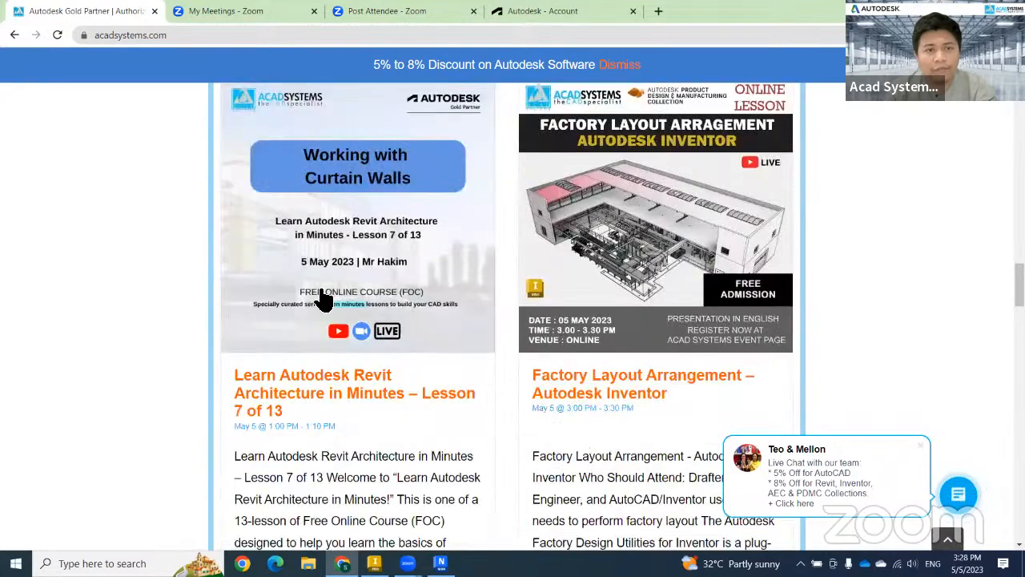
scroll(416, 405, "down", 2)
scroll(416, 409, "down", 1)
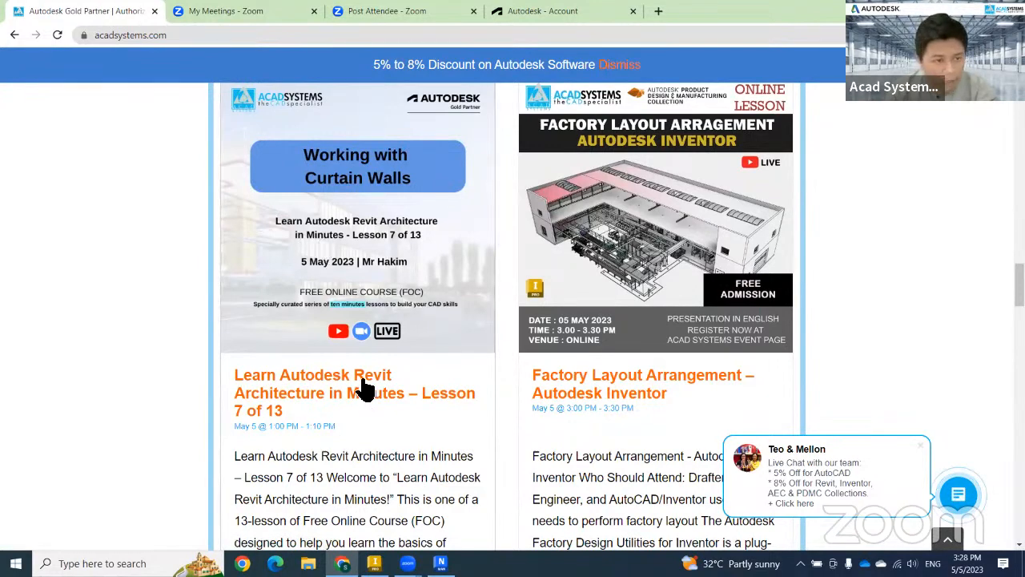
scroll(360, 445, "down", 1)
scroll(360, 449, "down", 5)
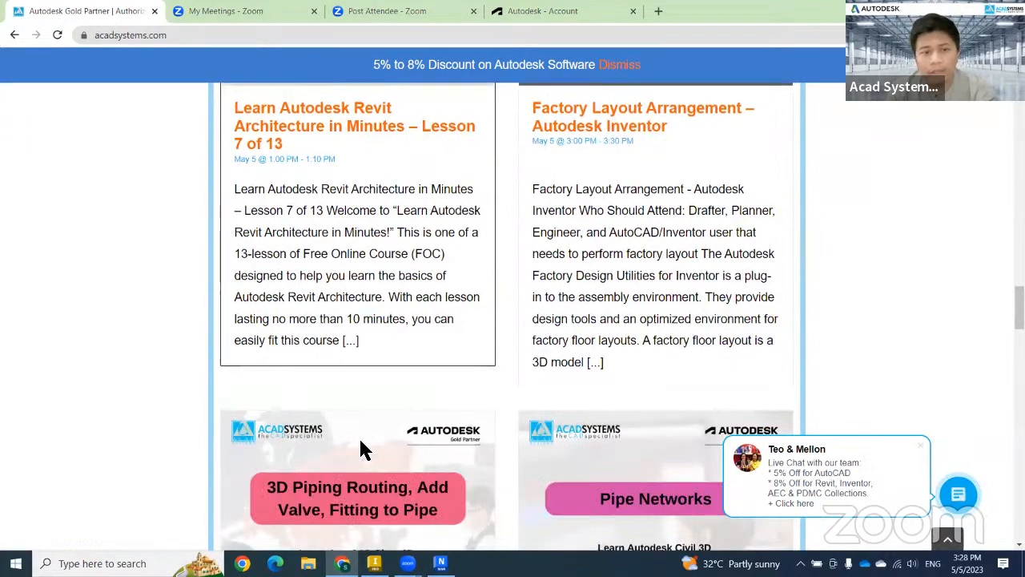
scroll(410, 359, "up", 1)
scroll(410, 359, "up", 5)
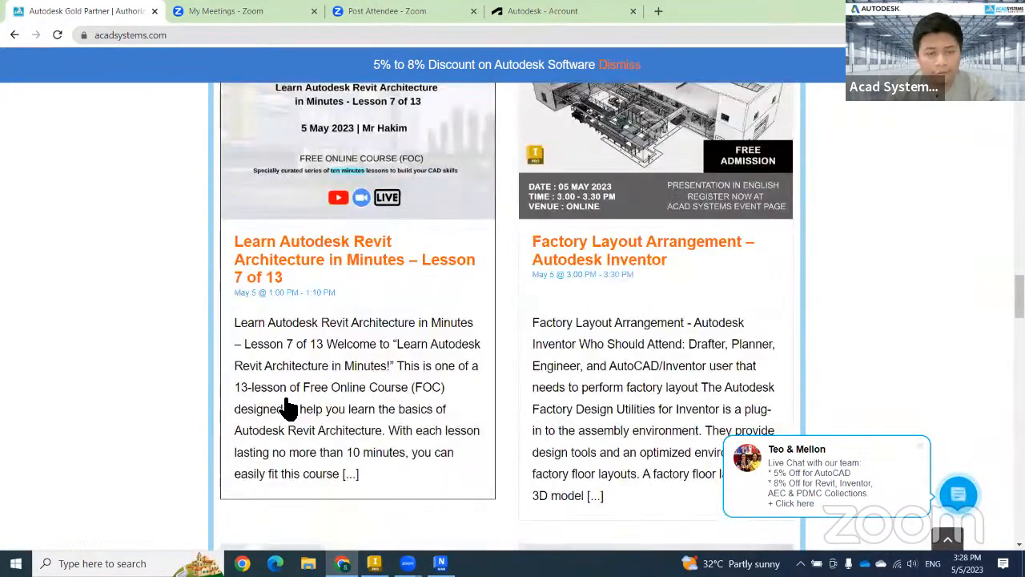
scroll(300, 432, "down", 1)
scroll(301, 412, "down", 5)
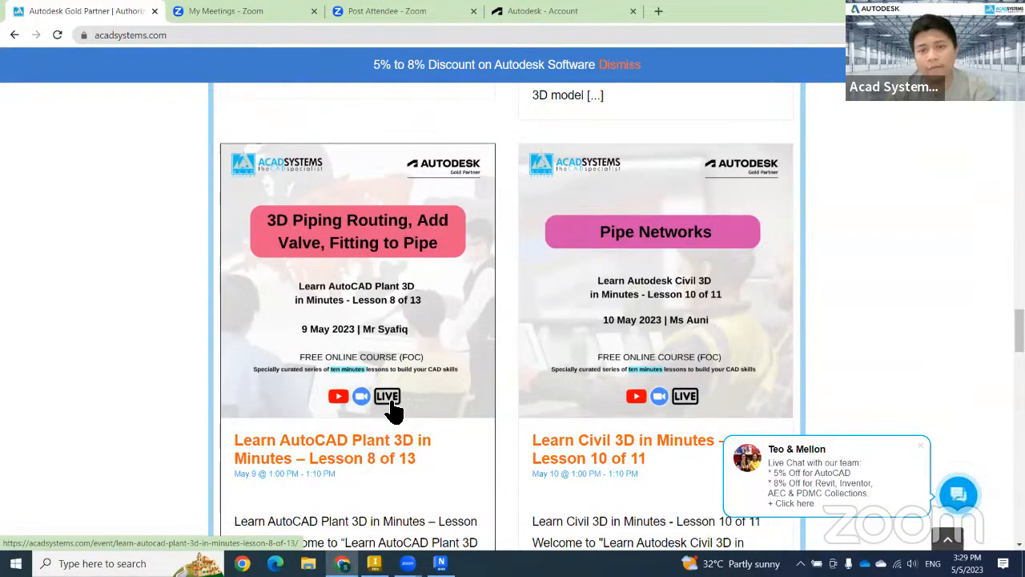
scroll(389, 412, "up", 5)
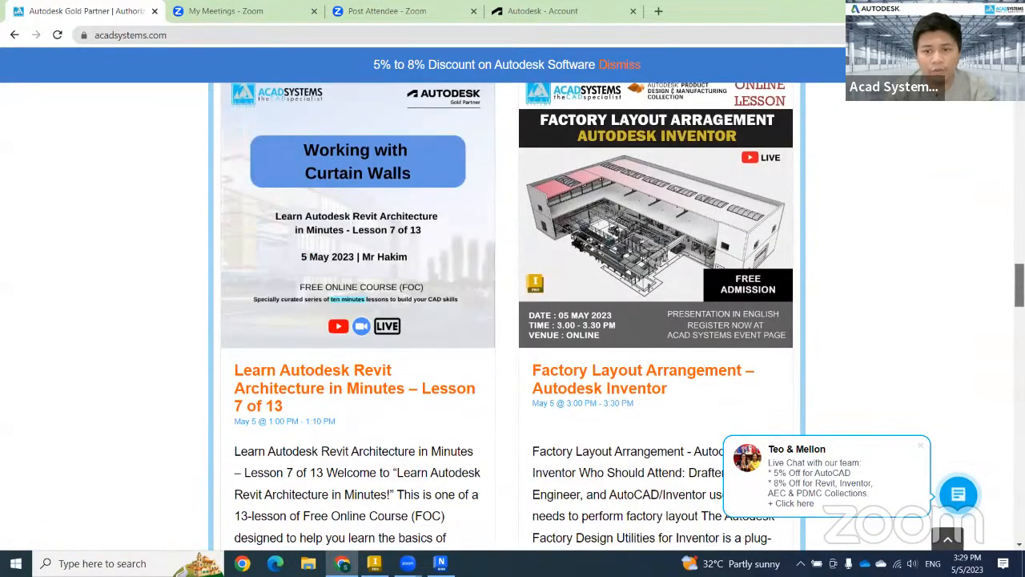
scroll(977, 284, "down", 10)
scroll(977, 285, "up", 2)
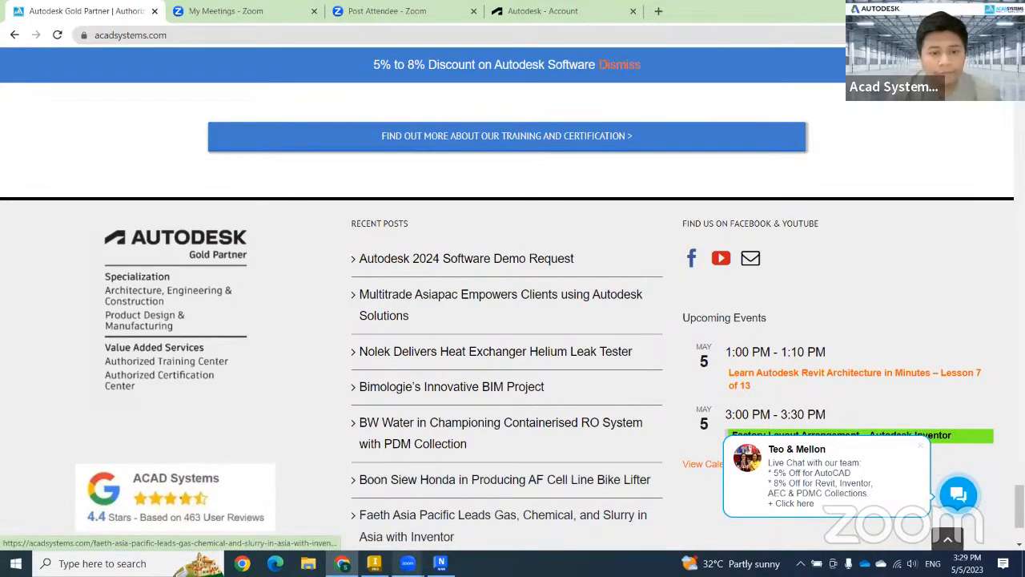
- Switch back to Inventor and move the floating Asset Browser aside from the Factory Properties palette
key("alt+Tab")
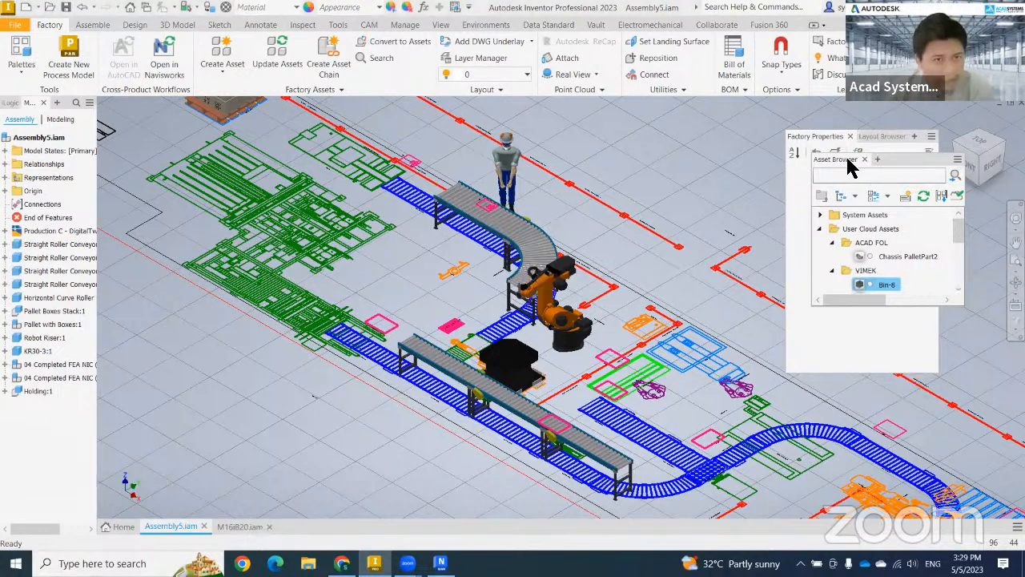
left_click_drag(828, 165, 880, 152)
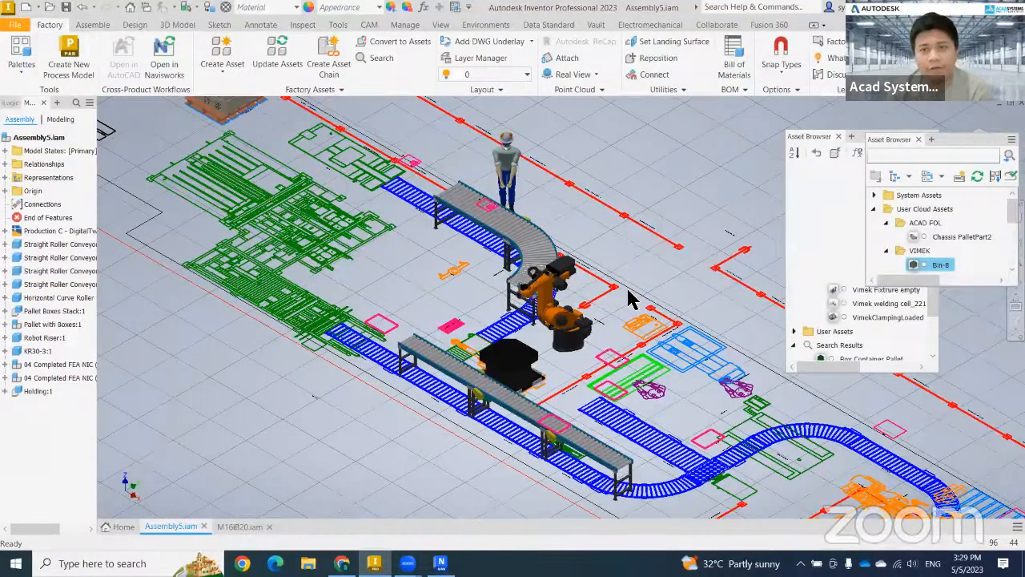